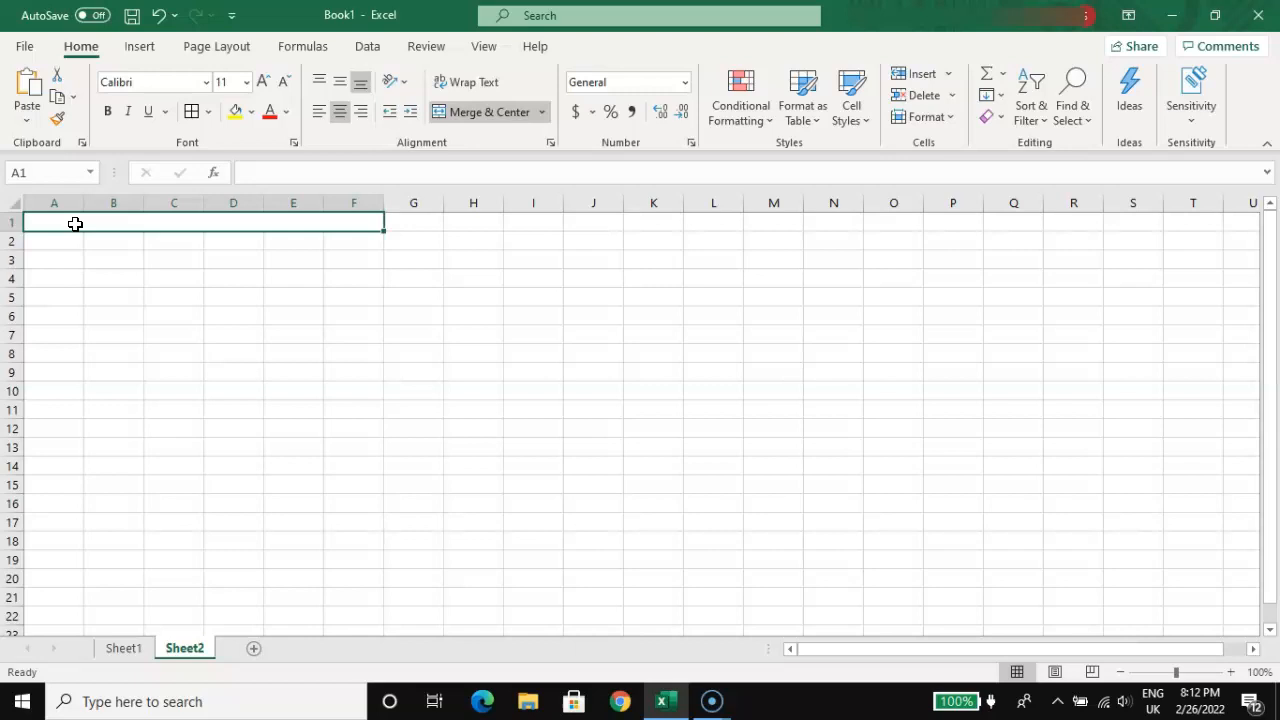
Step: Enter the title East Repair in the merged cell across A1:F1
{"action": "type", "text": "Ea"}
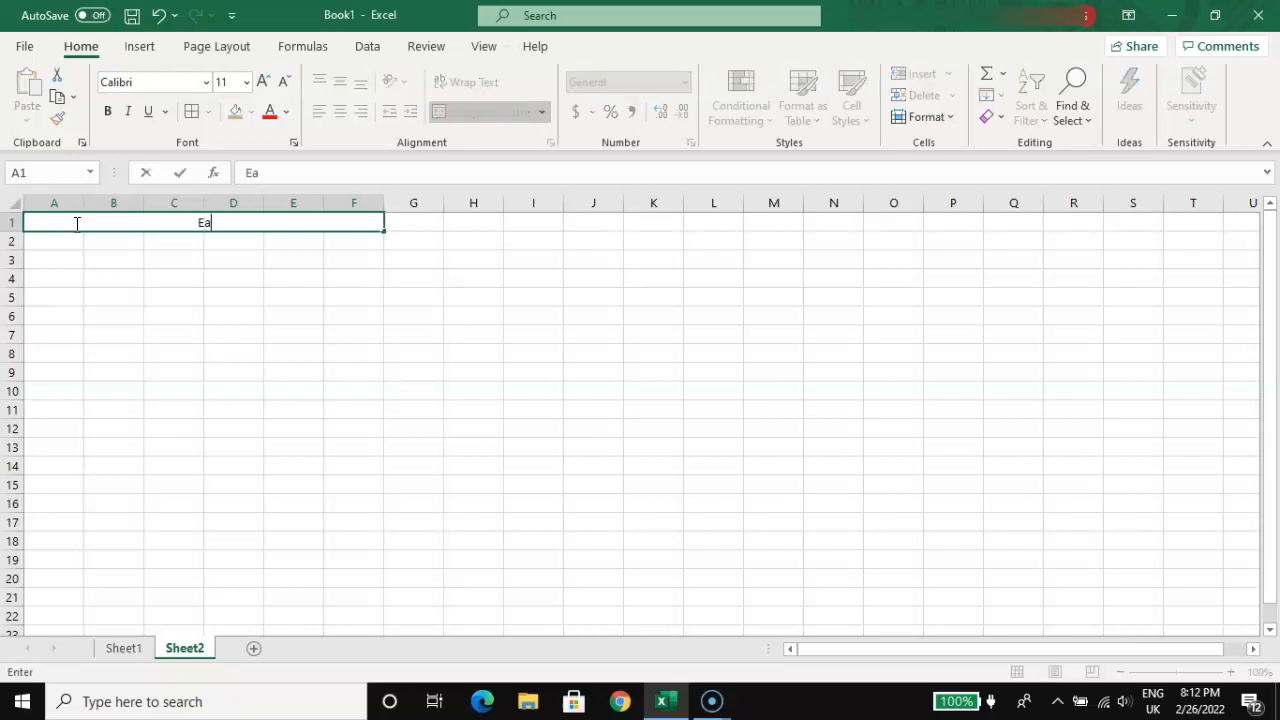
{"action": "type", "text": "st Repair"}
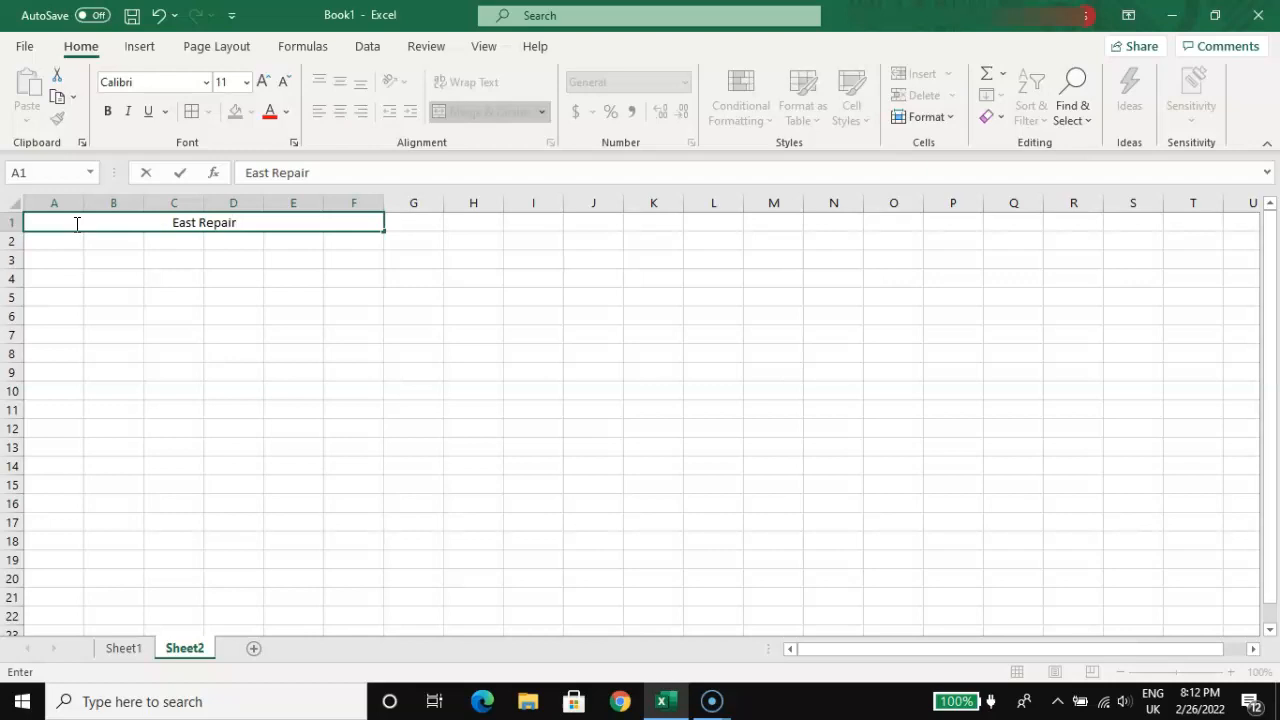
{"action": "left_click", "coordinate": [72, 240]}
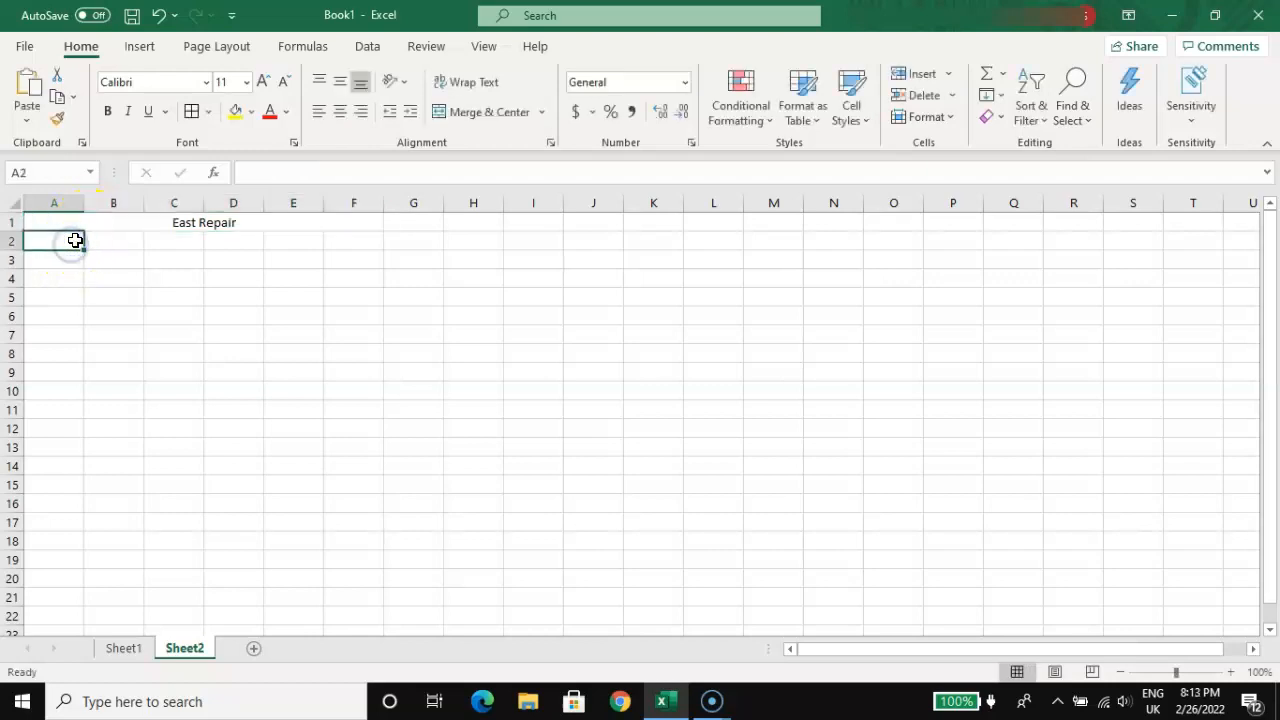
Step: Merge and center cells A2:F2 and enter the company's street address there
{"action": "left_click", "coordinate": [68, 240]}
{"action": "left_click_drag", "start_coordinate": [85, 249], "coordinate": [377, 239]}
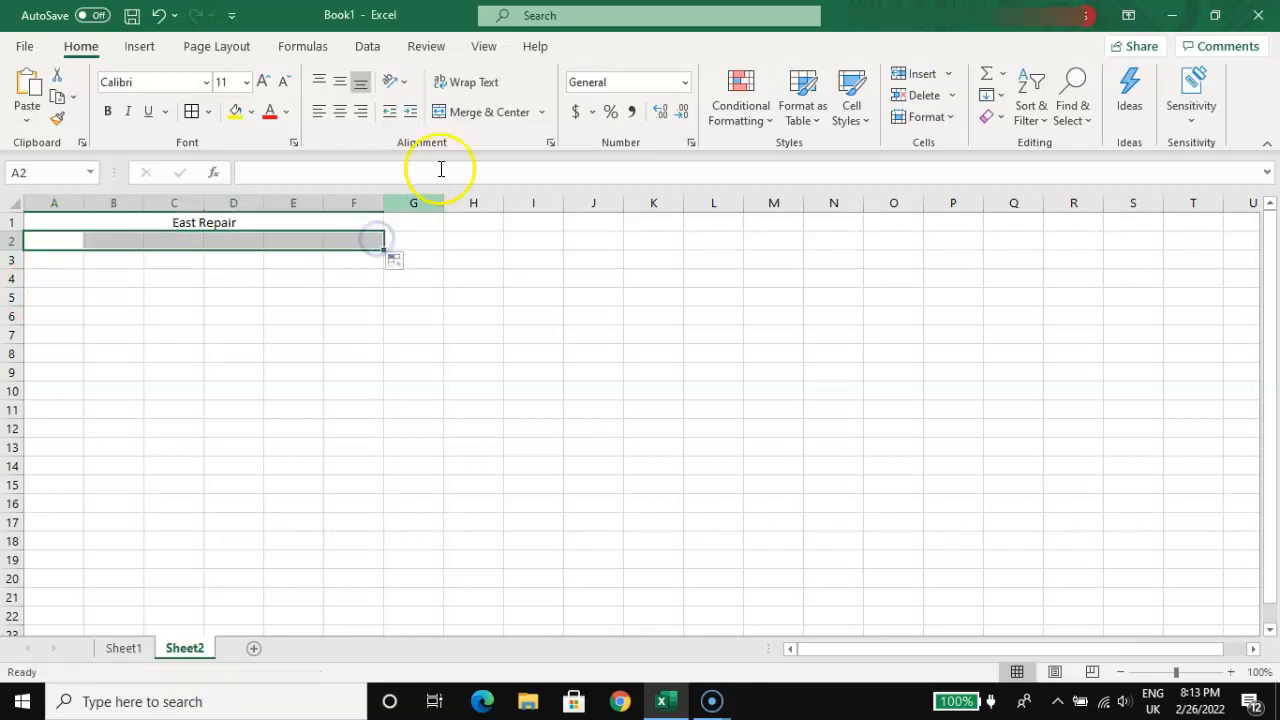
{"action": "left_click", "coordinate": [487, 116]}
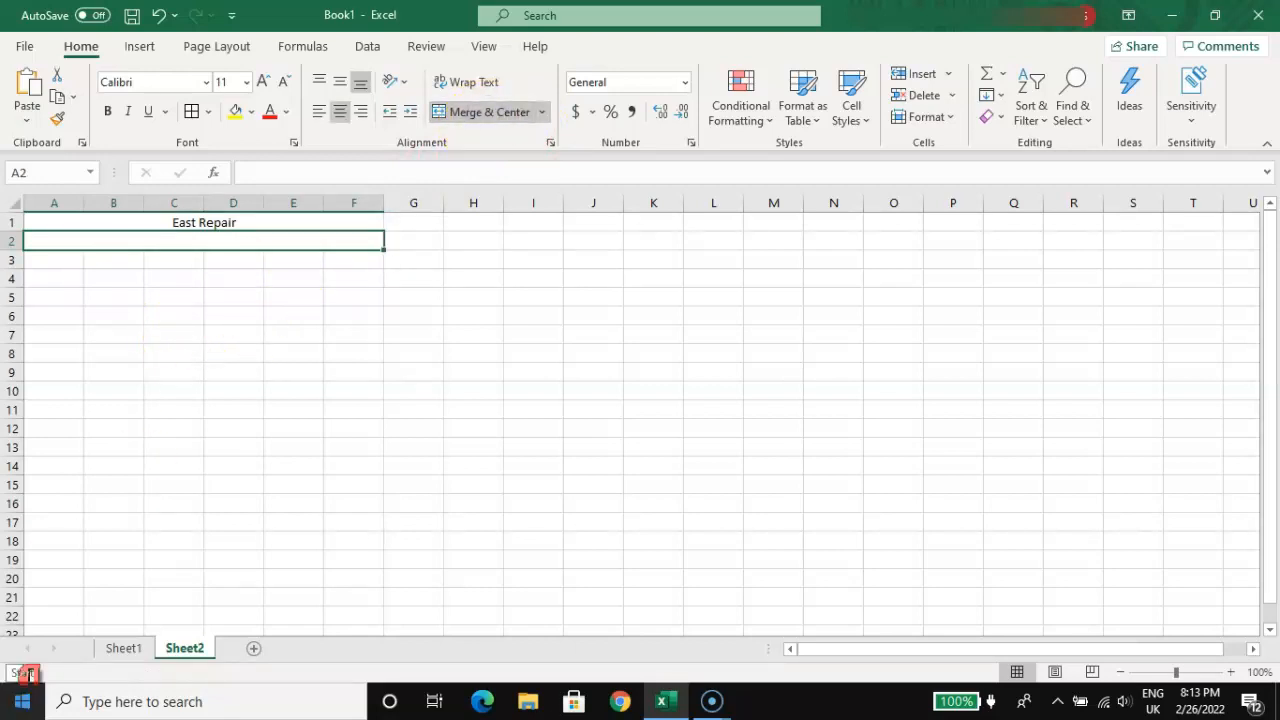
{"action": "type", "text": "20"}
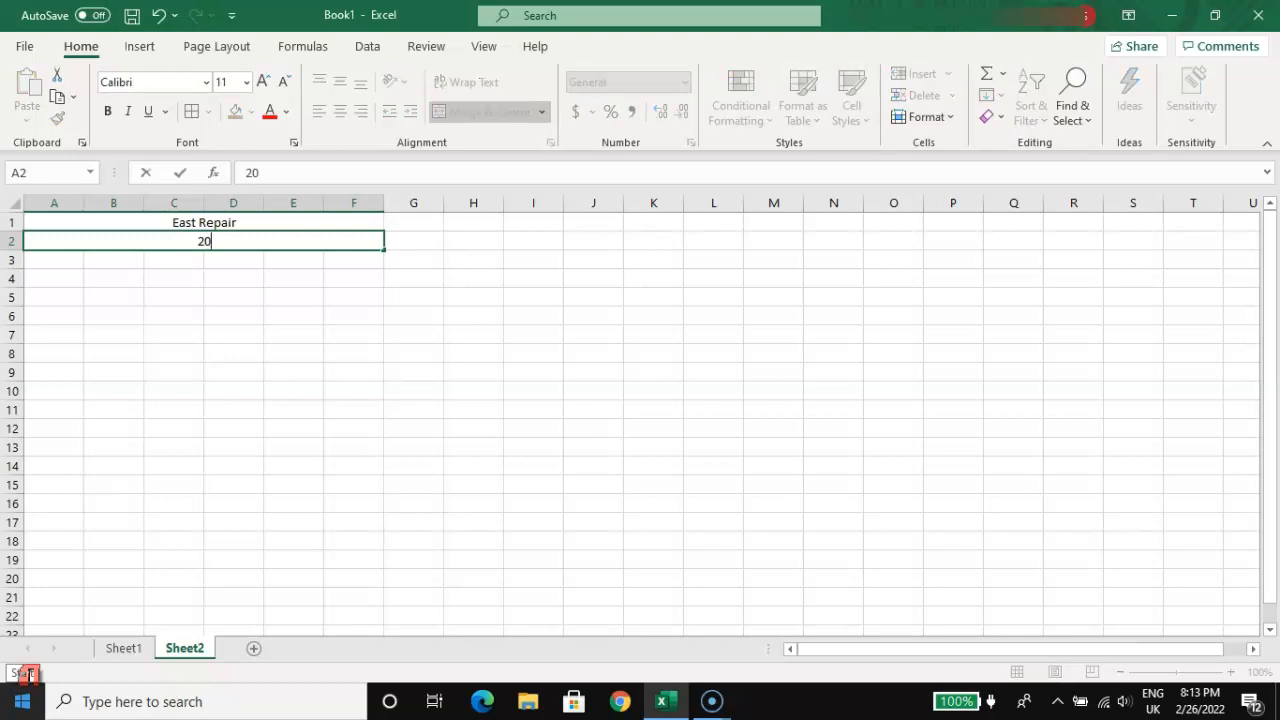
{"action": "type", "text": "45"}
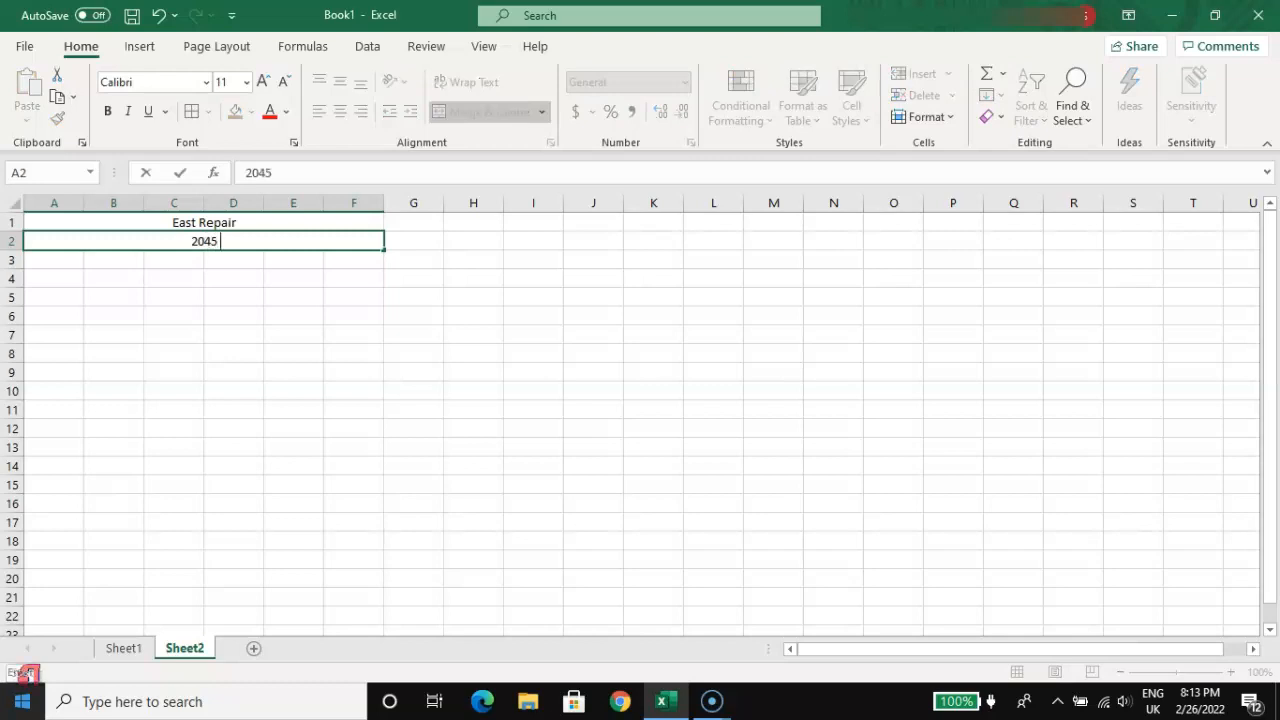
{"action": "type", "text": " Paisley"}
{"action": "left_click", "coordinate": [196, 265]}
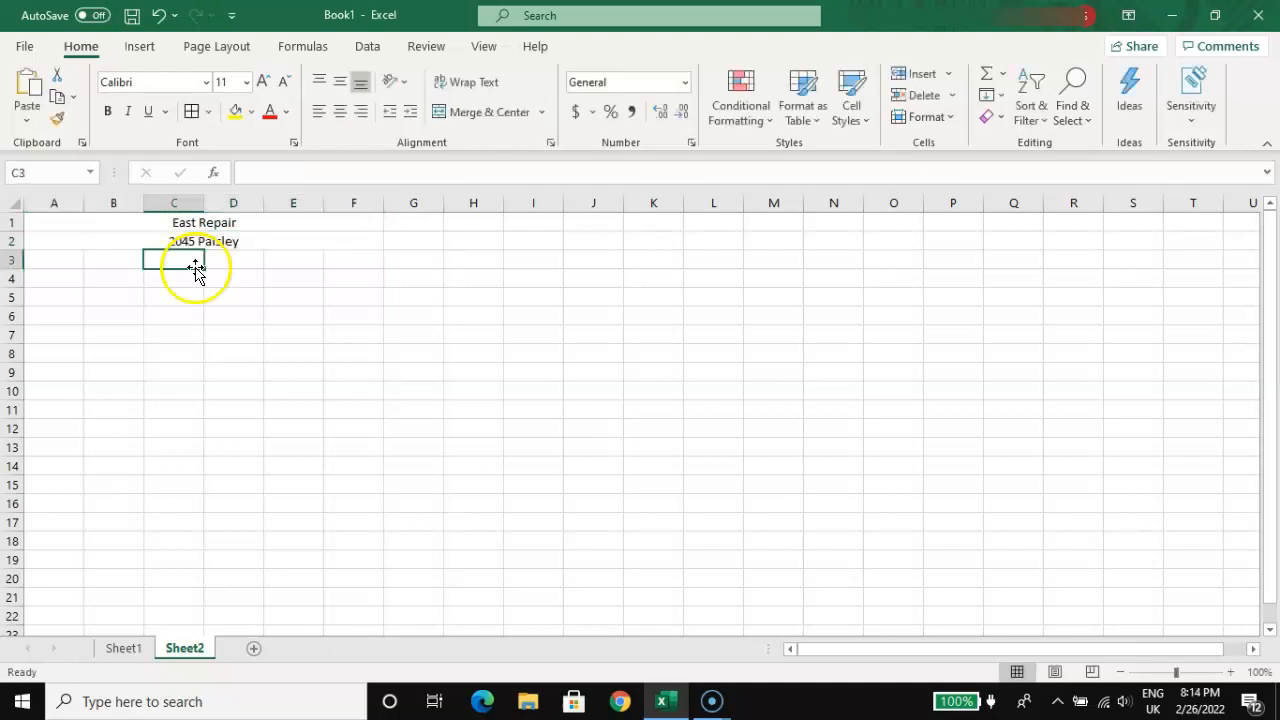
Step: Merge and center cells A3:F3 and enter the heading Bill Invoice there
{"action": "left_click", "coordinate": [55, 262]}
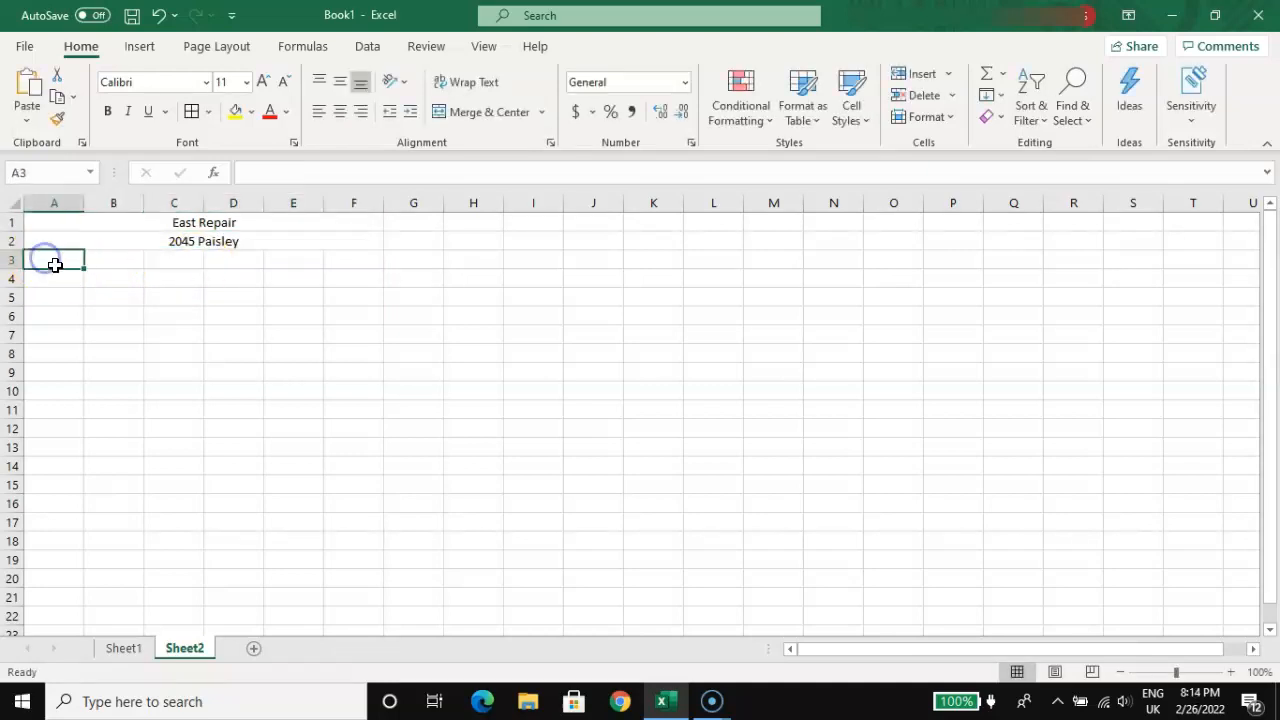
{"action": "left_click_drag", "start_coordinate": [83, 268], "coordinate": [364, 266]}
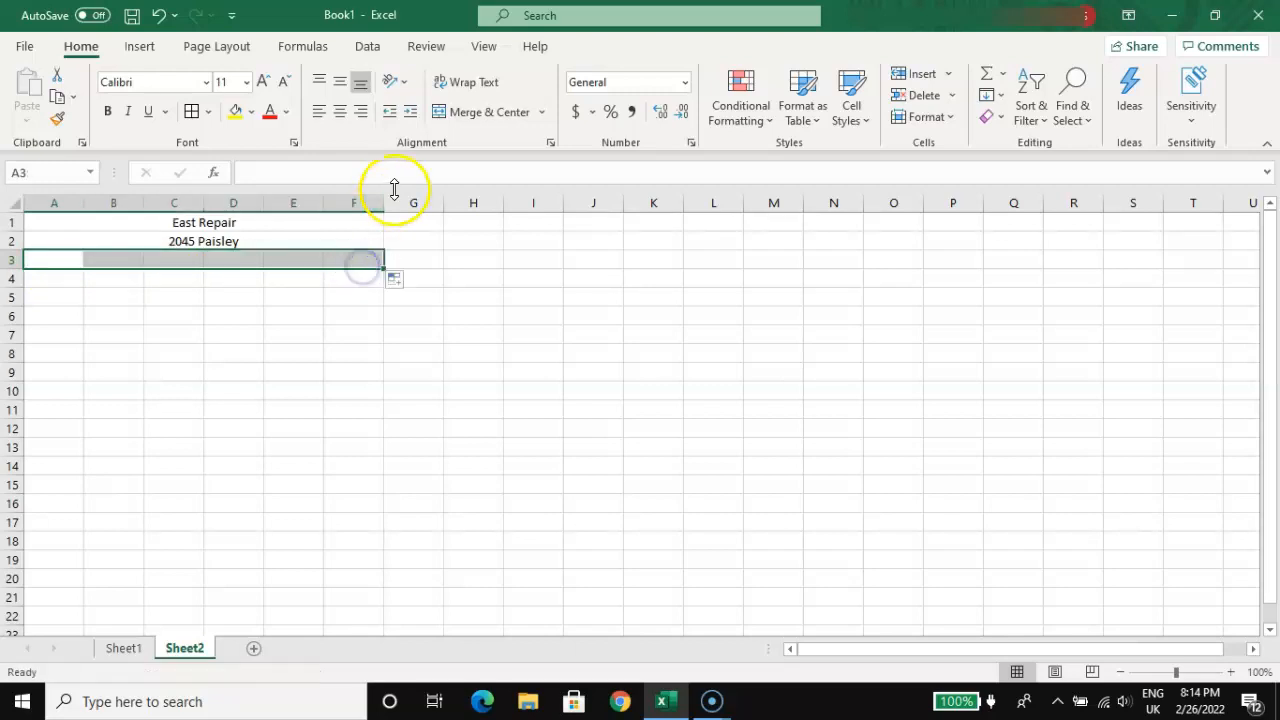
{"action": "left_click", "coordinate": [501, 113]}
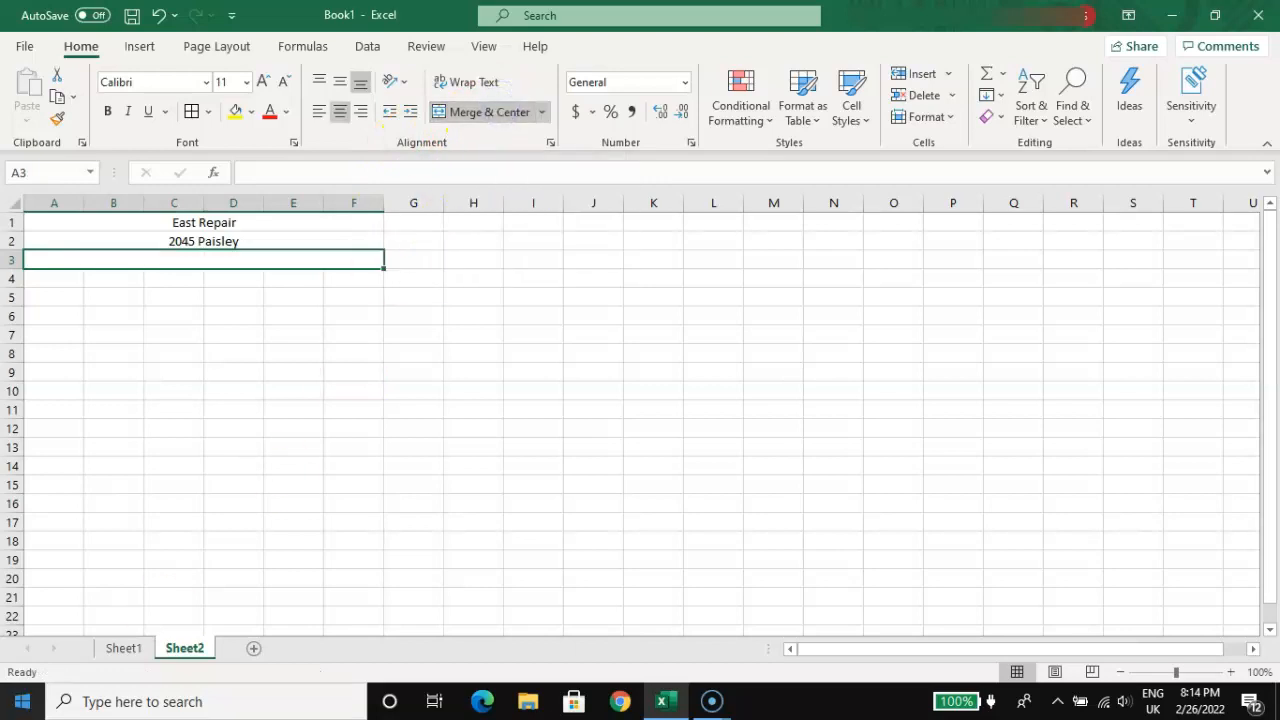
{"action": "type", "text": "Bill "}
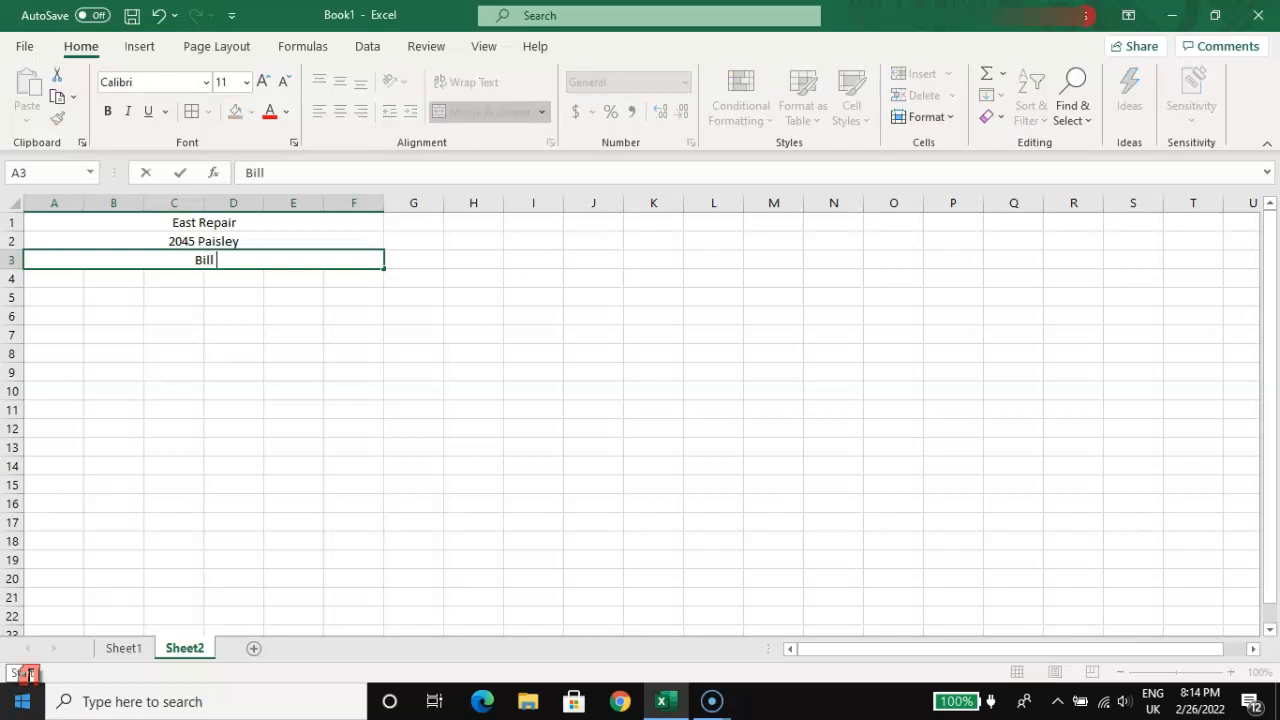
{"action": "type", "text": "Invo"}
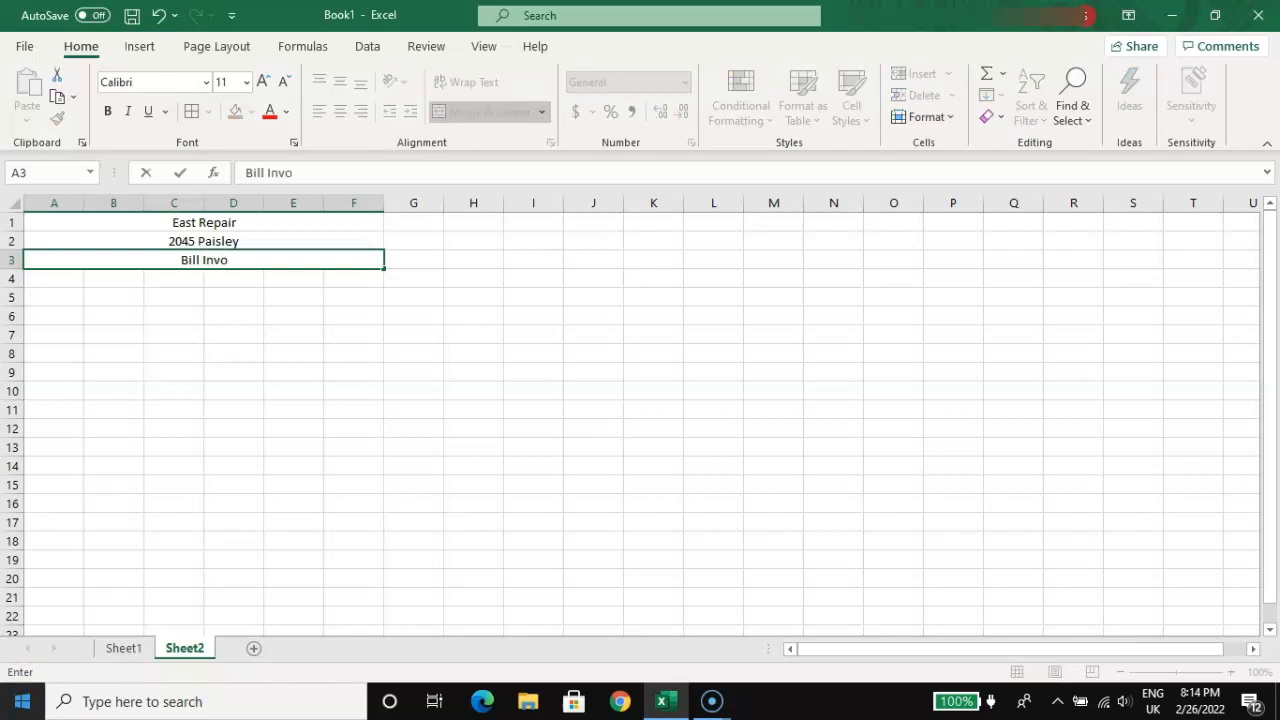
{"action": "type", "text": "ice"}
{"action": "left_click", "coordinate": [108, 300]}
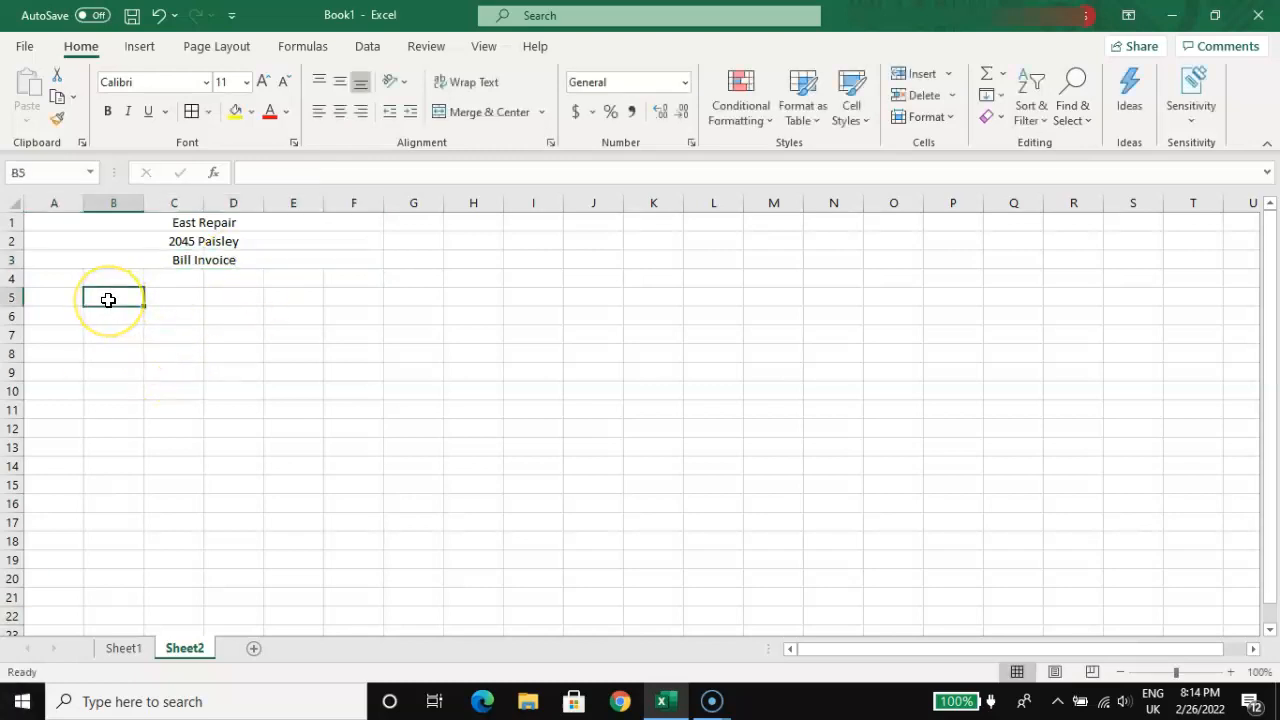
Step: Enter the column heading Bill No. in cell A5, including the final period
{"action": "left_click", "coordinate": [53, 302]}
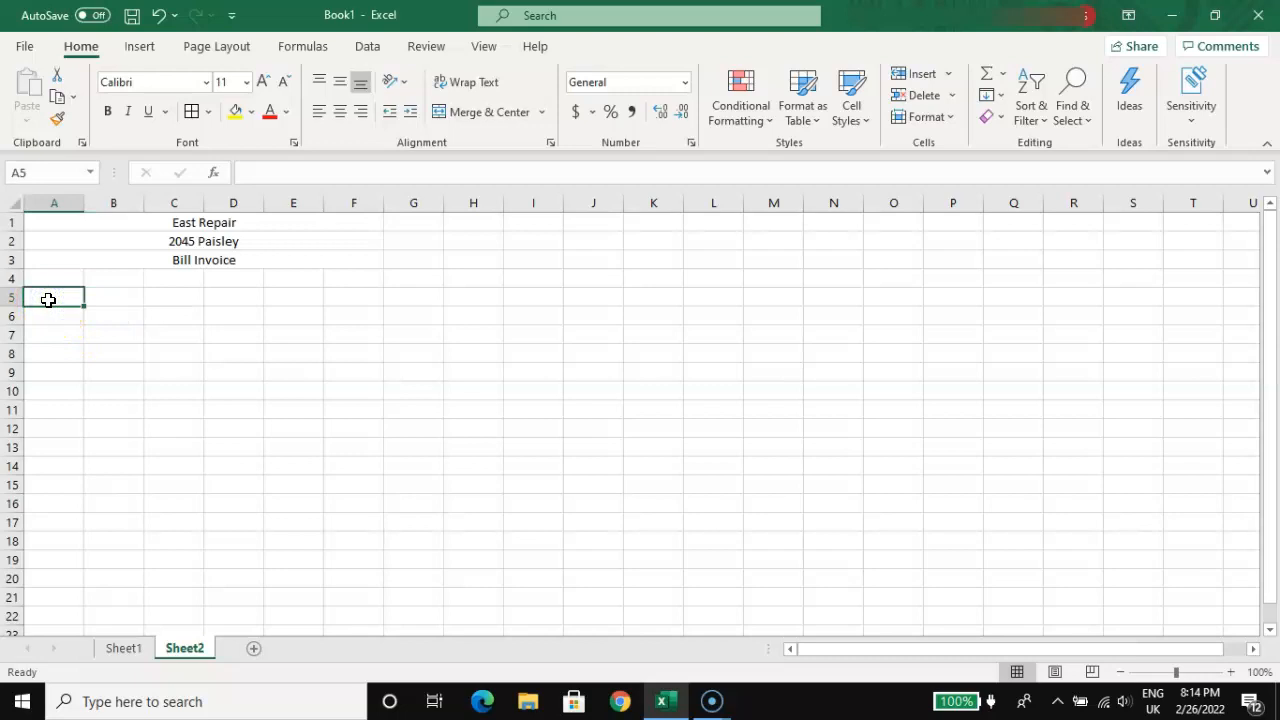
{"action": "type", "text": "B"}
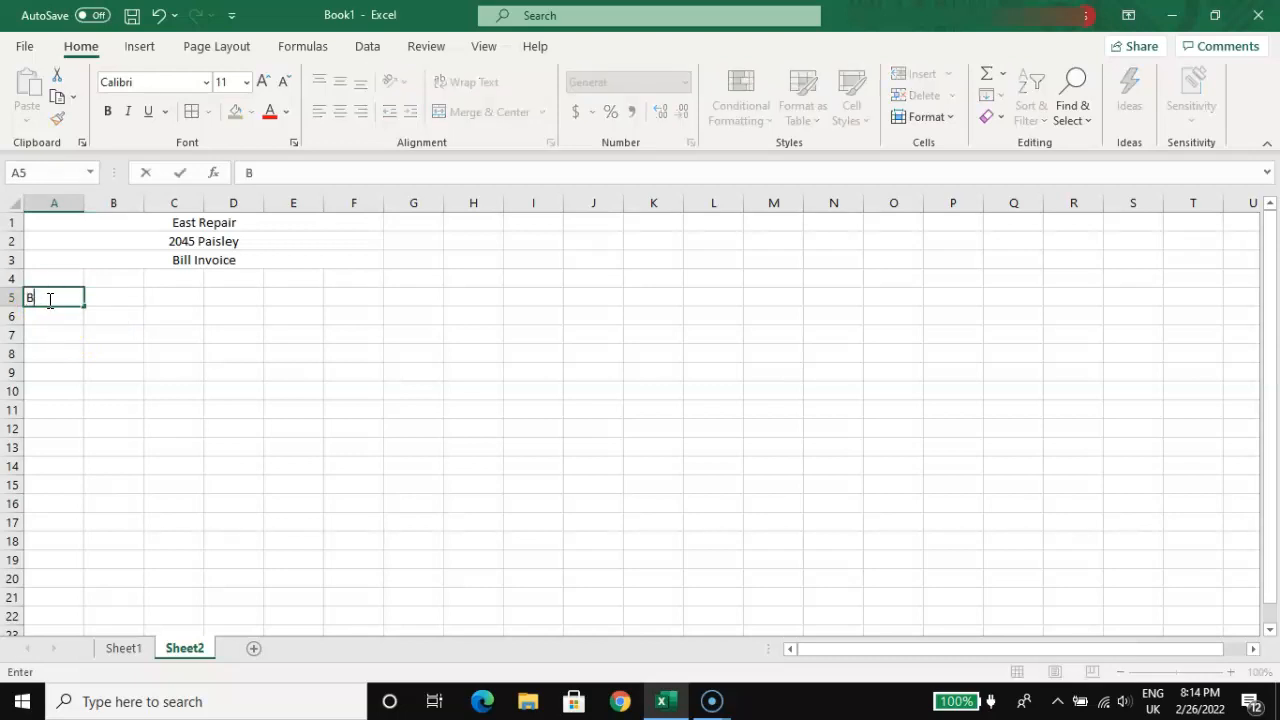
{"action": "type", "text": "ill No"}
{"action": "left_click", "coordinate": [121, 297]}
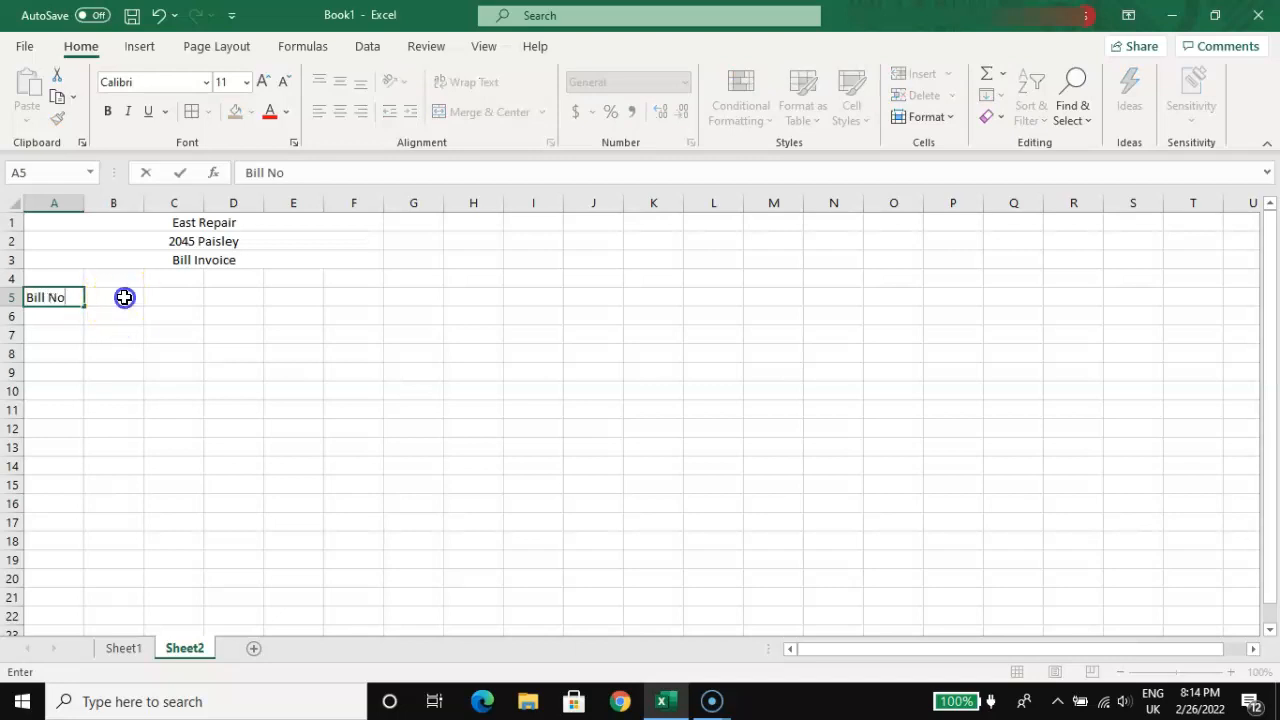
{"action": "left_click", "coordinate": [43, 297]}
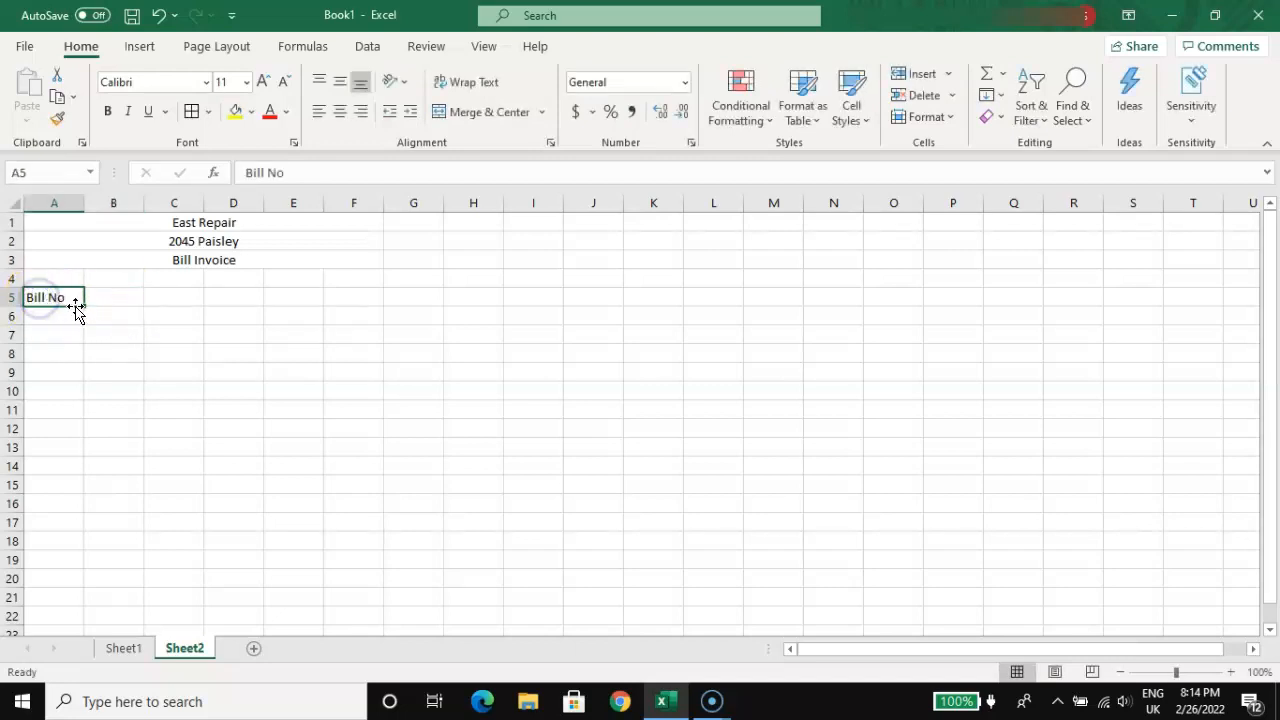
{"action": "double_click", "coordinate": [64, 299]}
{"action": "type", "text": "."}
Step: Enter the heading Name of products in cell B5 and fit column B's width to the text
{"action": "left_click", "coordinate": [113, 294]}
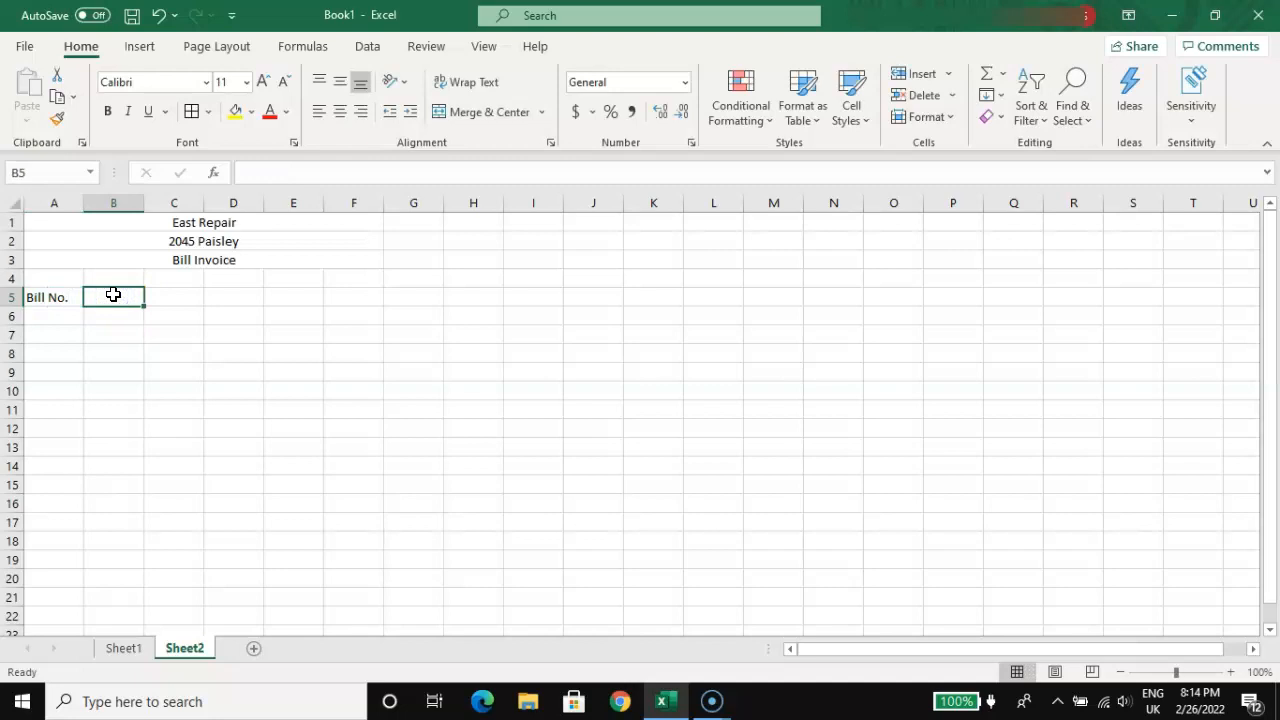
{"action": "type", "text": "N"}
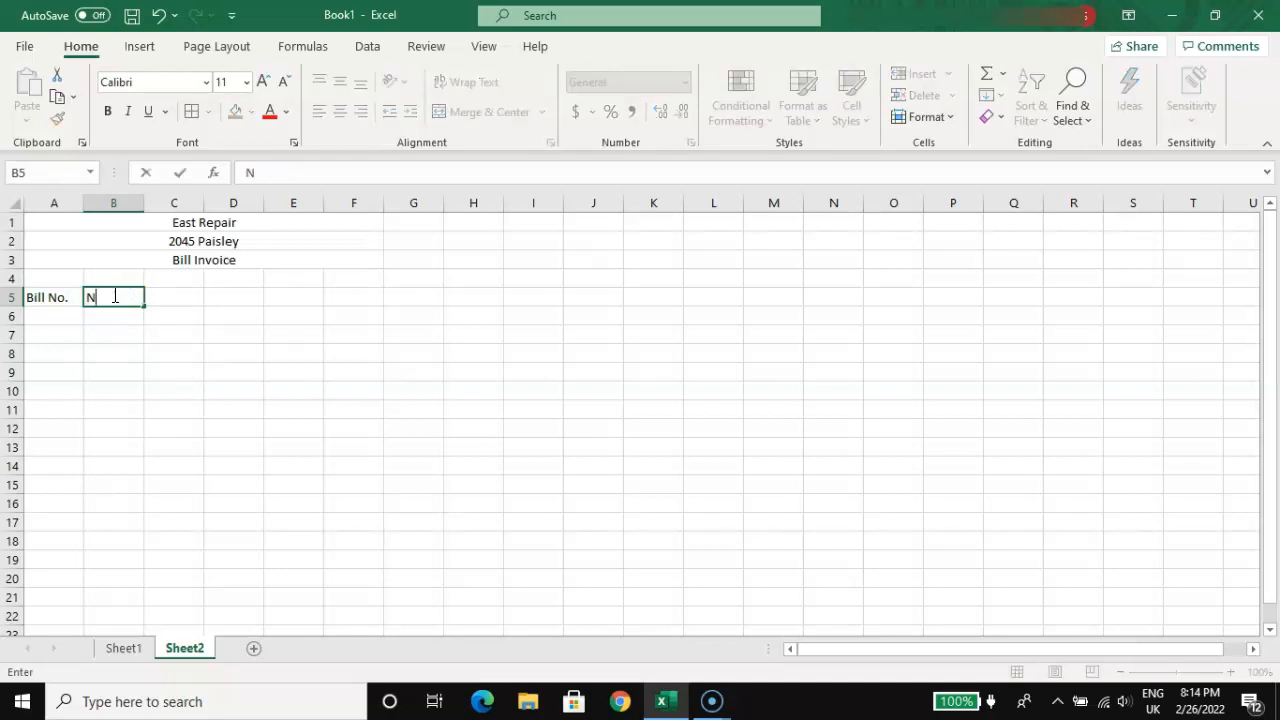
{"action": "type", "text": "ame of product"}
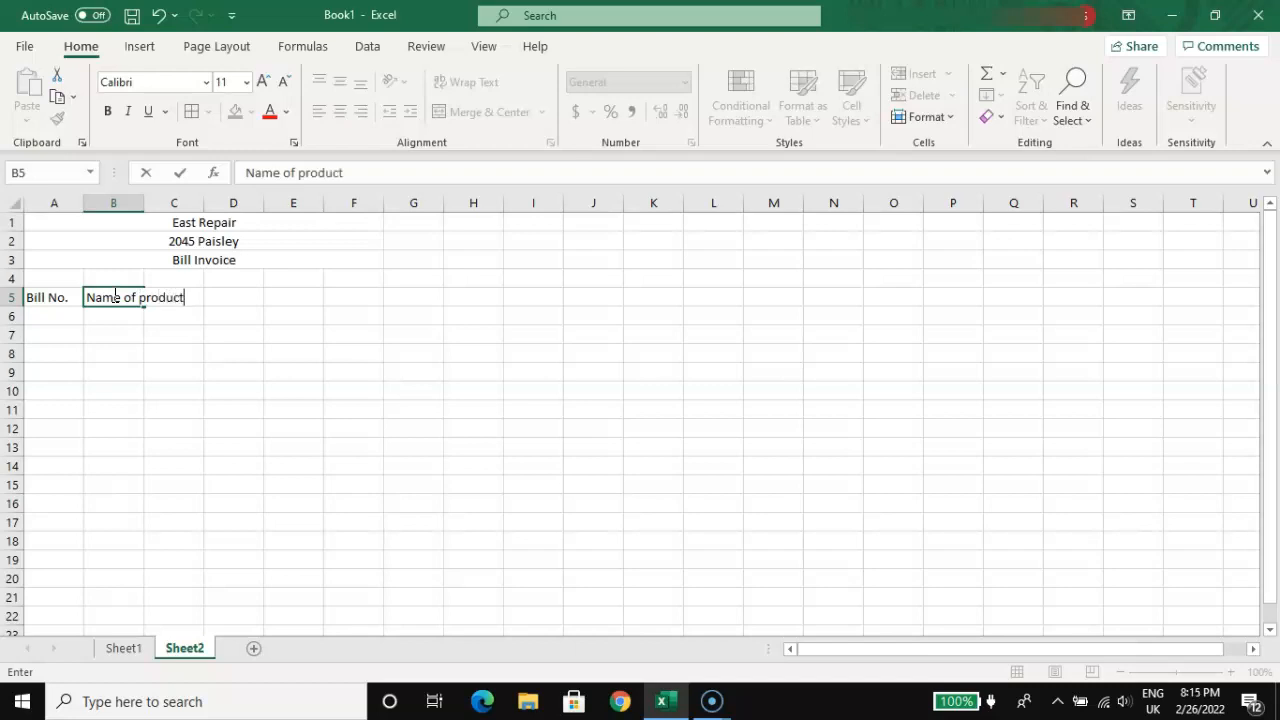
{"action": "type", "text": "s"}
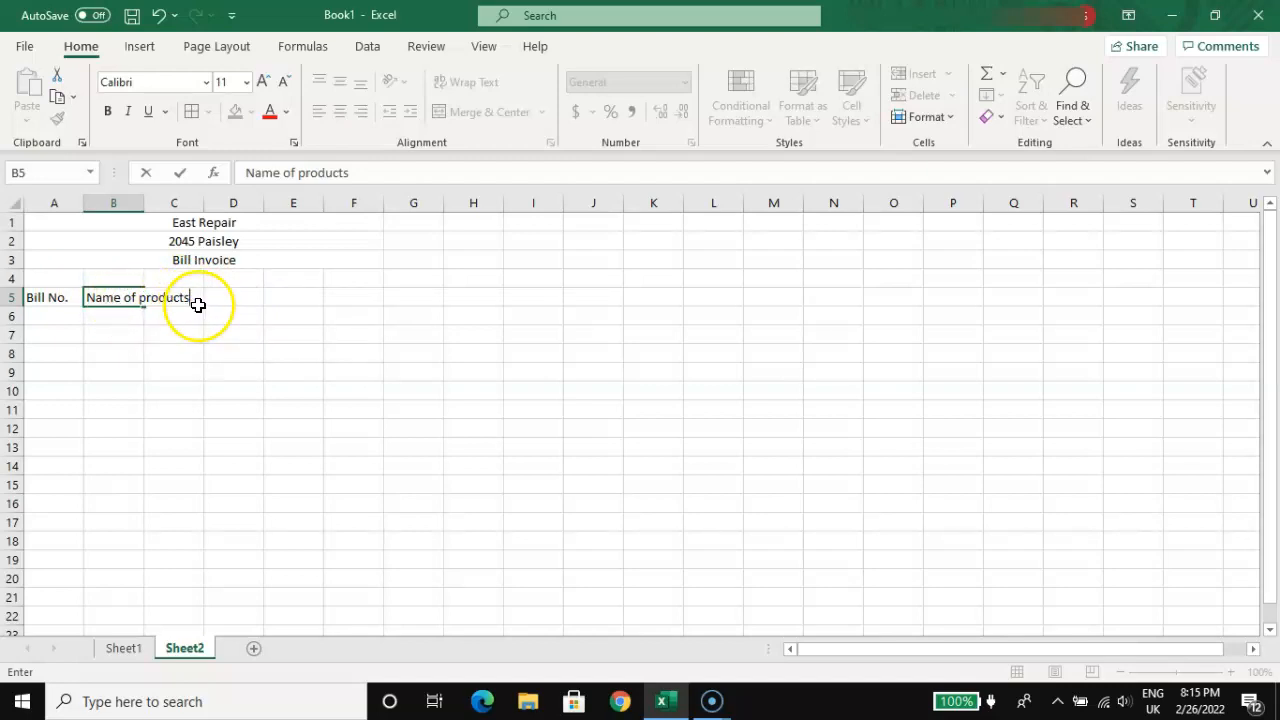
{"action": "left_click", "coordinate": [143, 202]}
{"action": "double_click", "coordinate": [144, 204]}
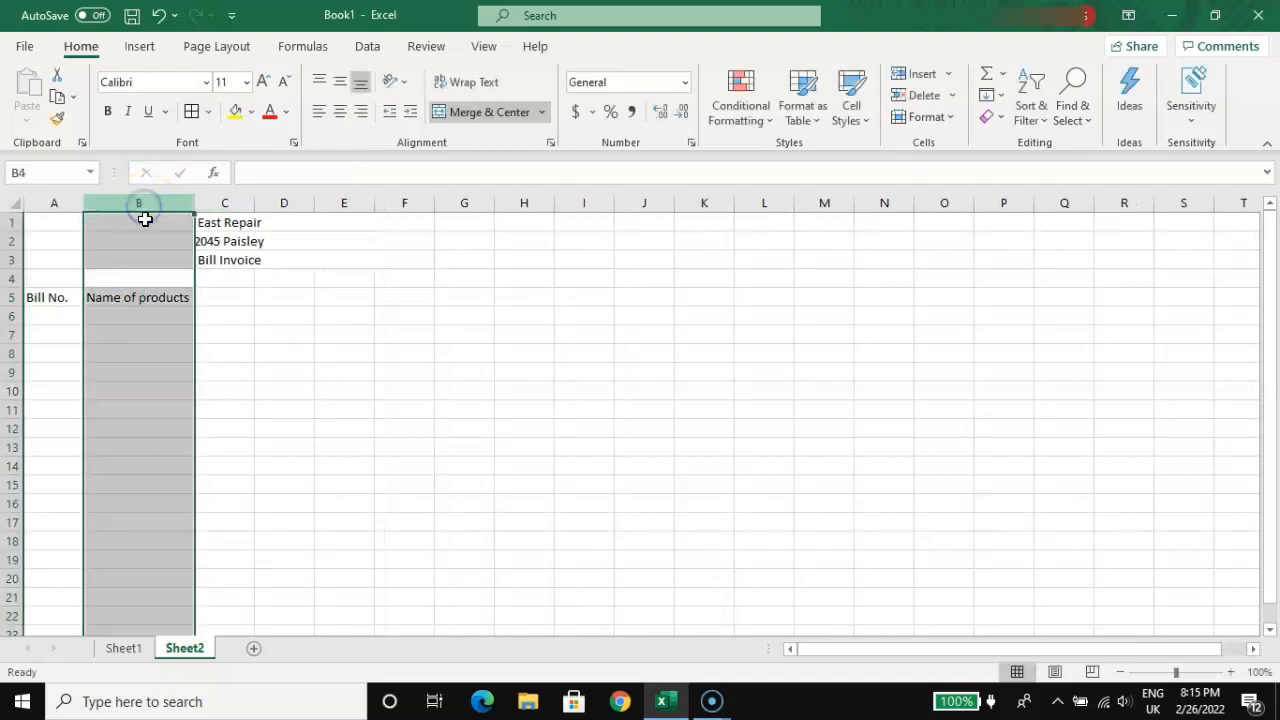
{"action": "left_click", "coordinate": [243, 350]}
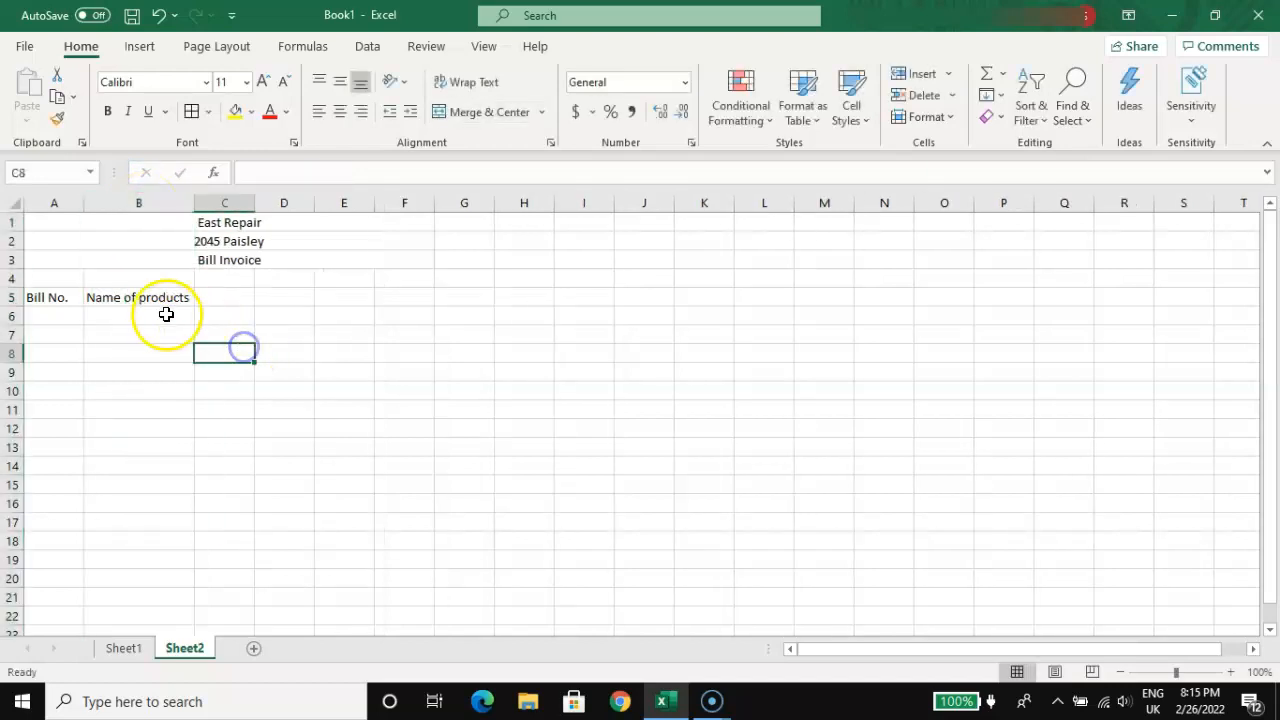
Step: Enter the column heading Quantity in cell C5
{"action": "left_click", "coordinate": [232, 299]}
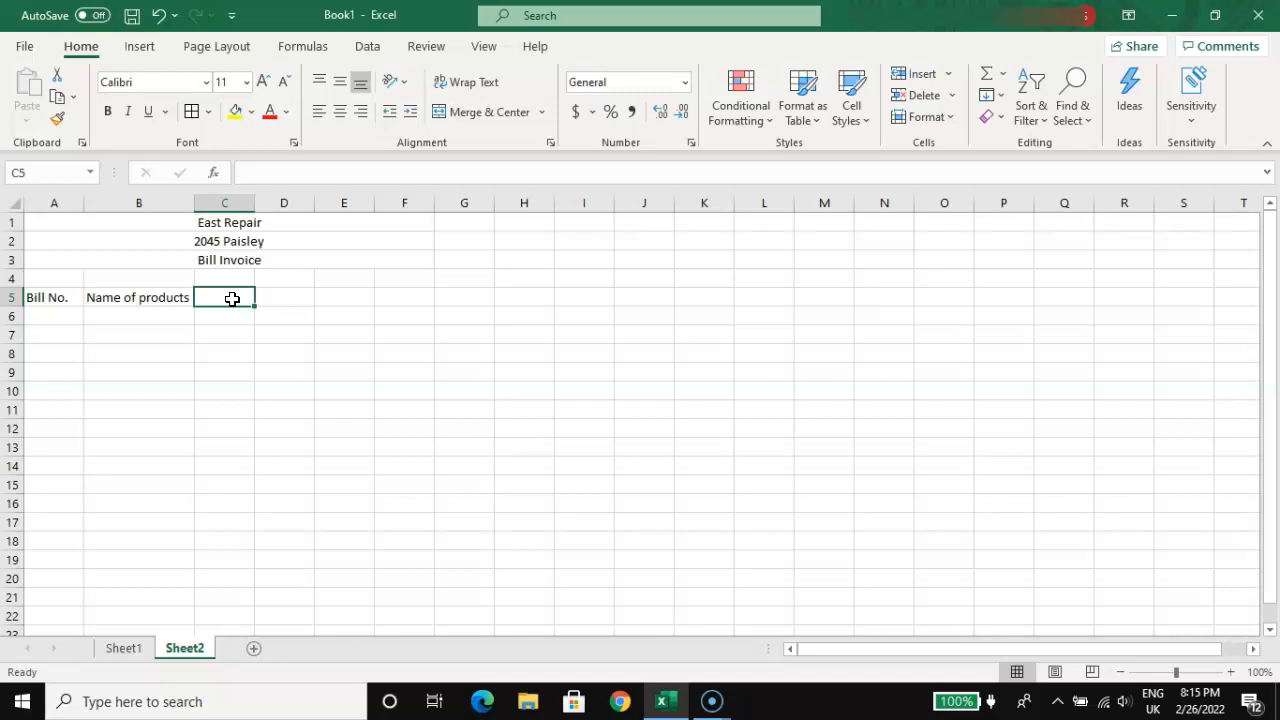
{"action": "type", "text": "Q"}
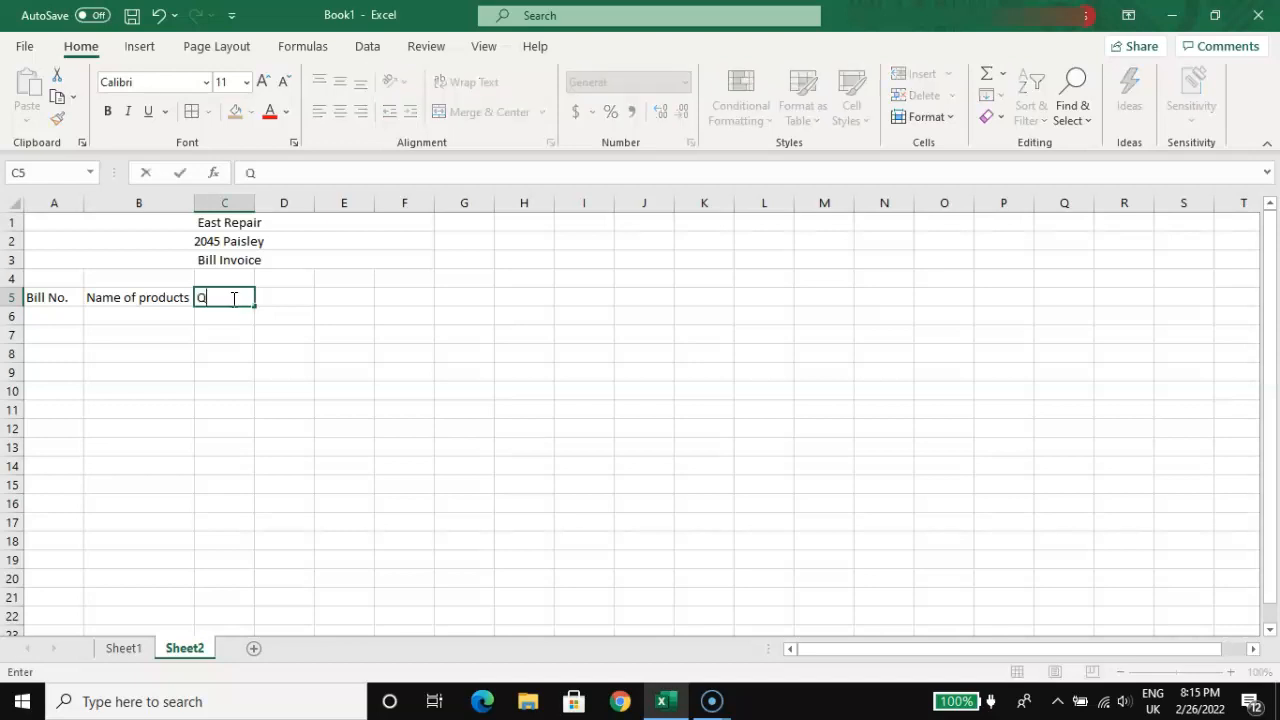
{"action": "type", "text": "uantity"}
{"action": "left_click", "coordinate": [269, 287]}
Step: Enter the column heading price in lowercase in cell D5
{"action": "left_click", "coordinate": [286, 297]}
{"action": "type", "text": "Pr"}
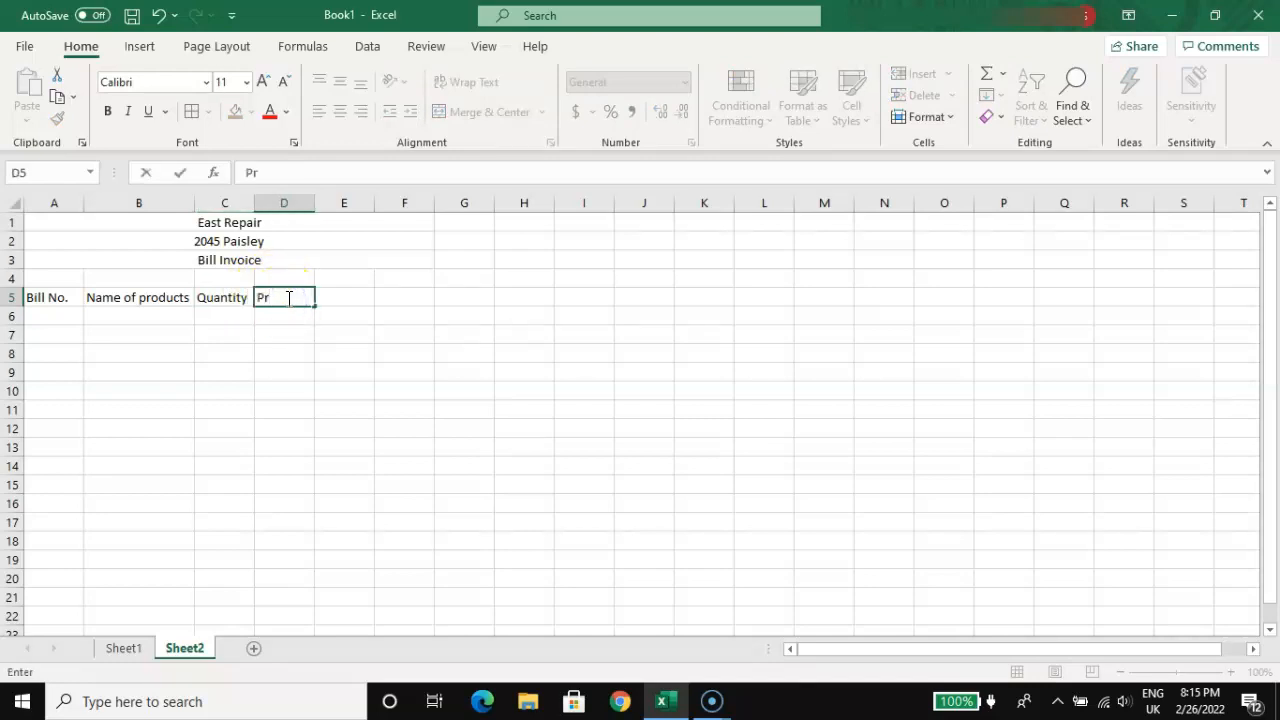
{"action": "type", "text": "ice"}
{"action": "key", "text": "BackSpace"}
{"action": "key", "text": "BackSpace"}
{"action": "key", "text": "BackSpace"}
{"action": "key", "text": "BackSpace"}
{"action": "key", "text": "BackSpace"}
{"action": "type", "text": "price"}
Step: Enter the column heading Amount with a capital A in cell E5
{"action": "left_click", "coordinate": [348, 298]}
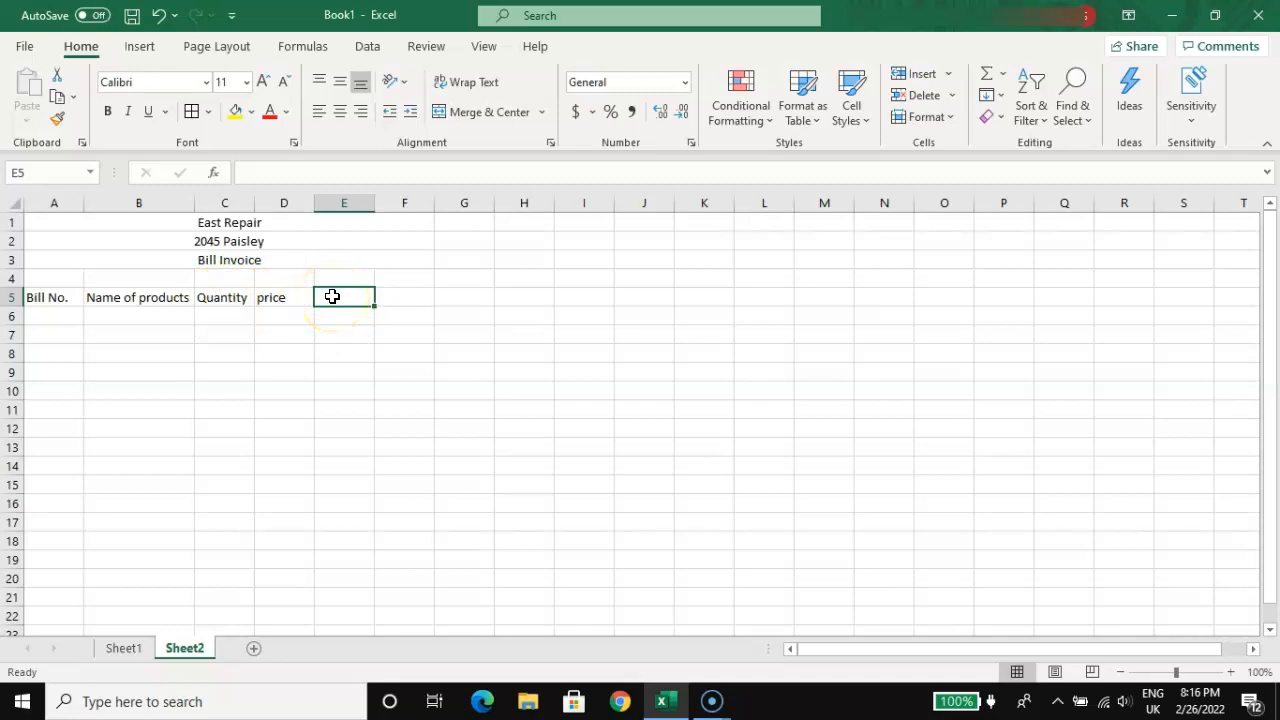
{"action": "type", "text": "a"}
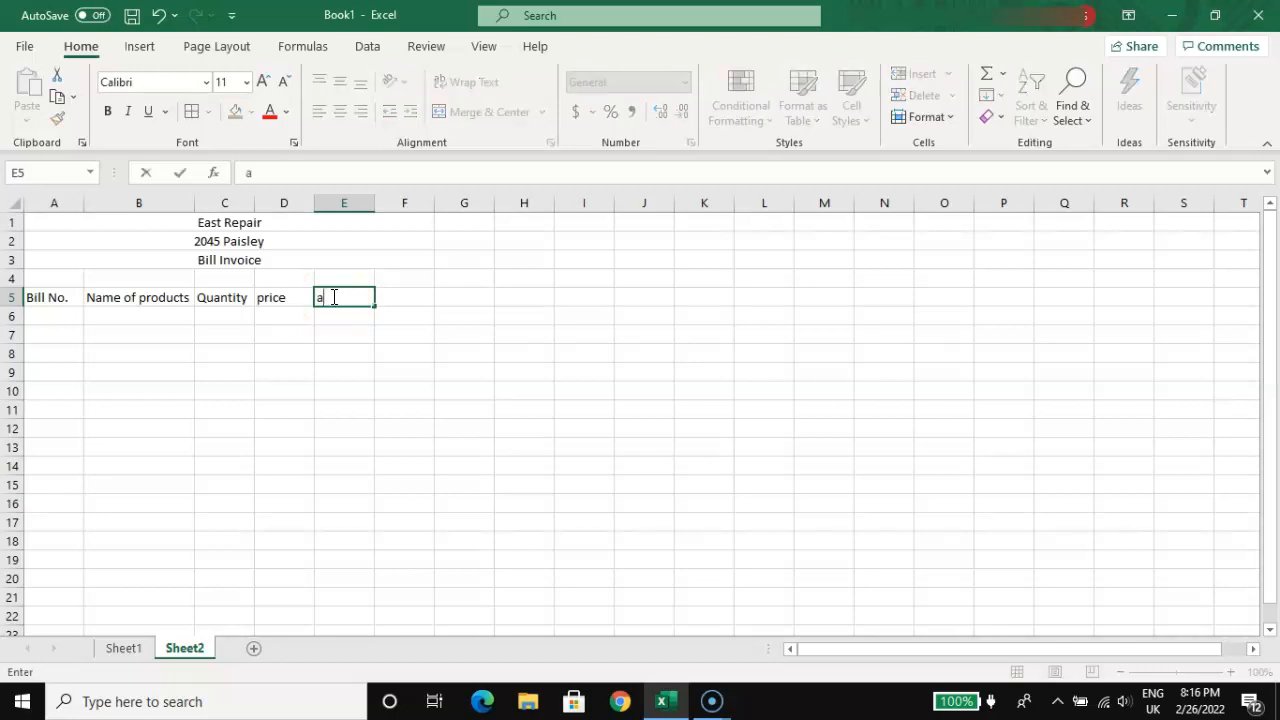
{"action": "key", "text": "BackSpace"}
{"action": "type", "text": "Amount"}
Step: Enter the bill numbers 1201 through 1207 in cells A6 to A12, one per row
{"action": "left_click", "coordinate": [56, 316]}
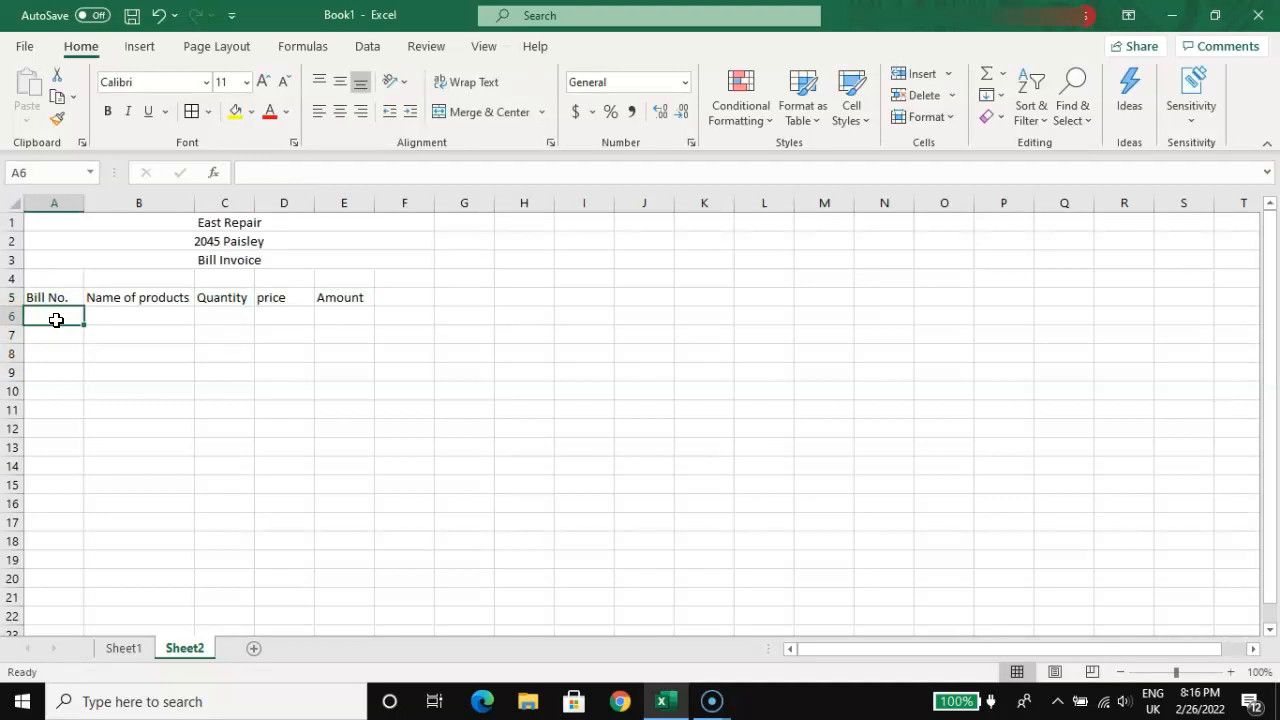
{"action": "type", "text": "12"}
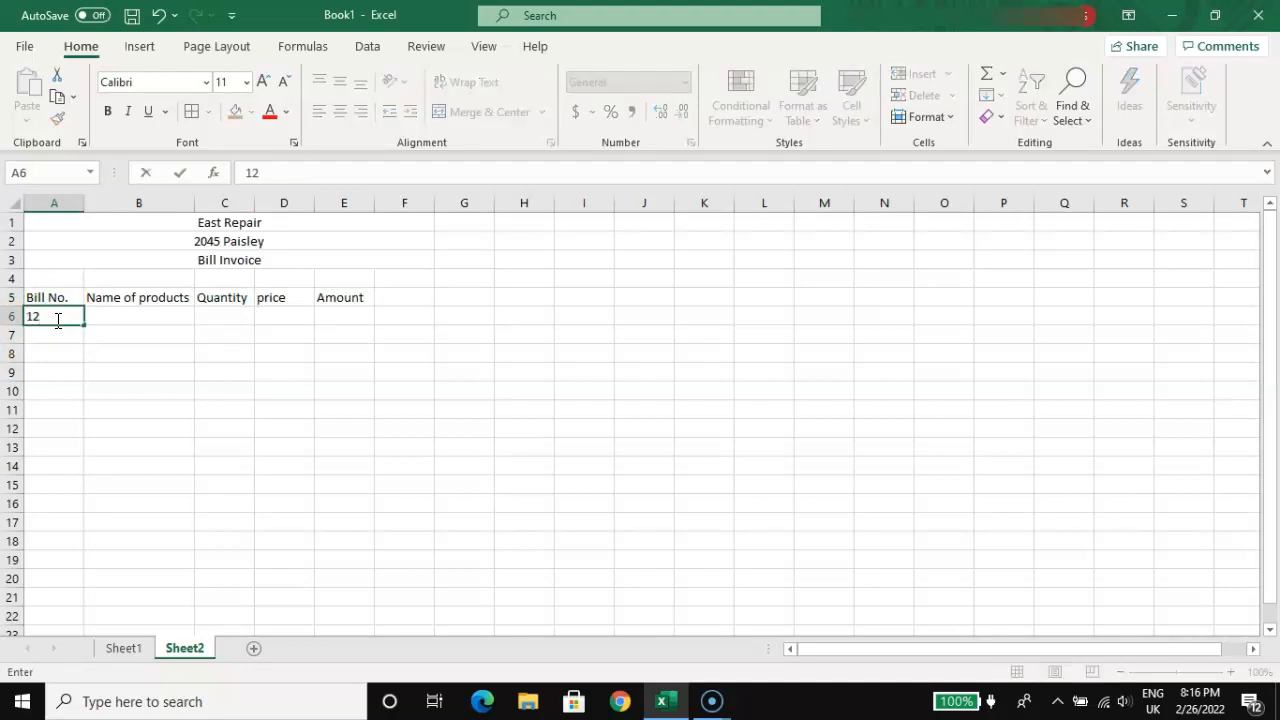
{"action": "type", "text": "01"}
{"action": "key", "text": "Return"}
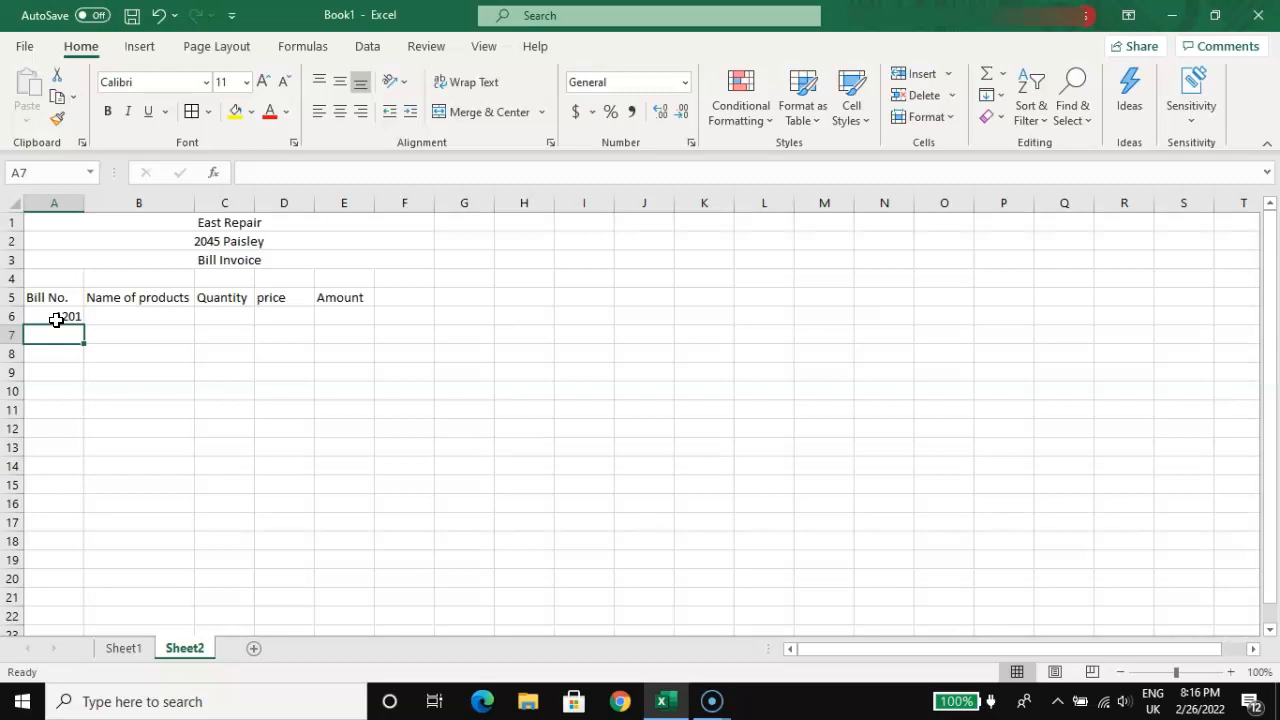
{"action": "type", "text": "1202"}
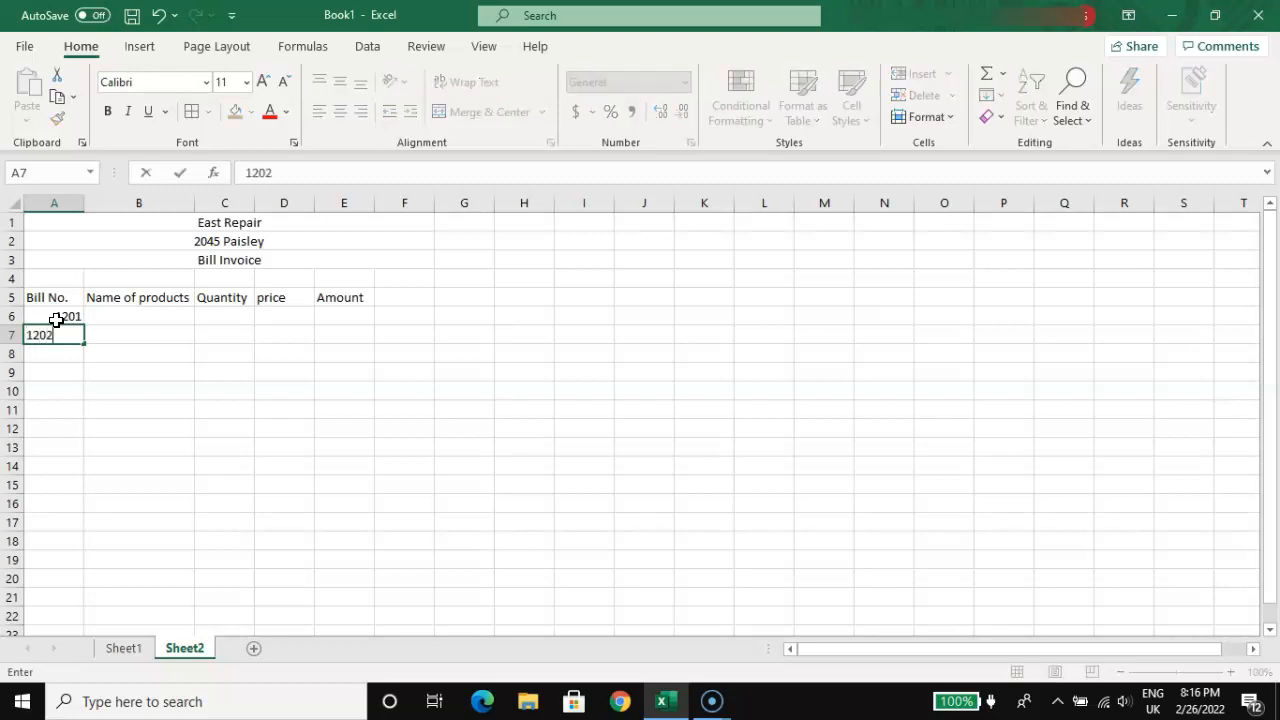
{"action": "key", "text": "Return"}
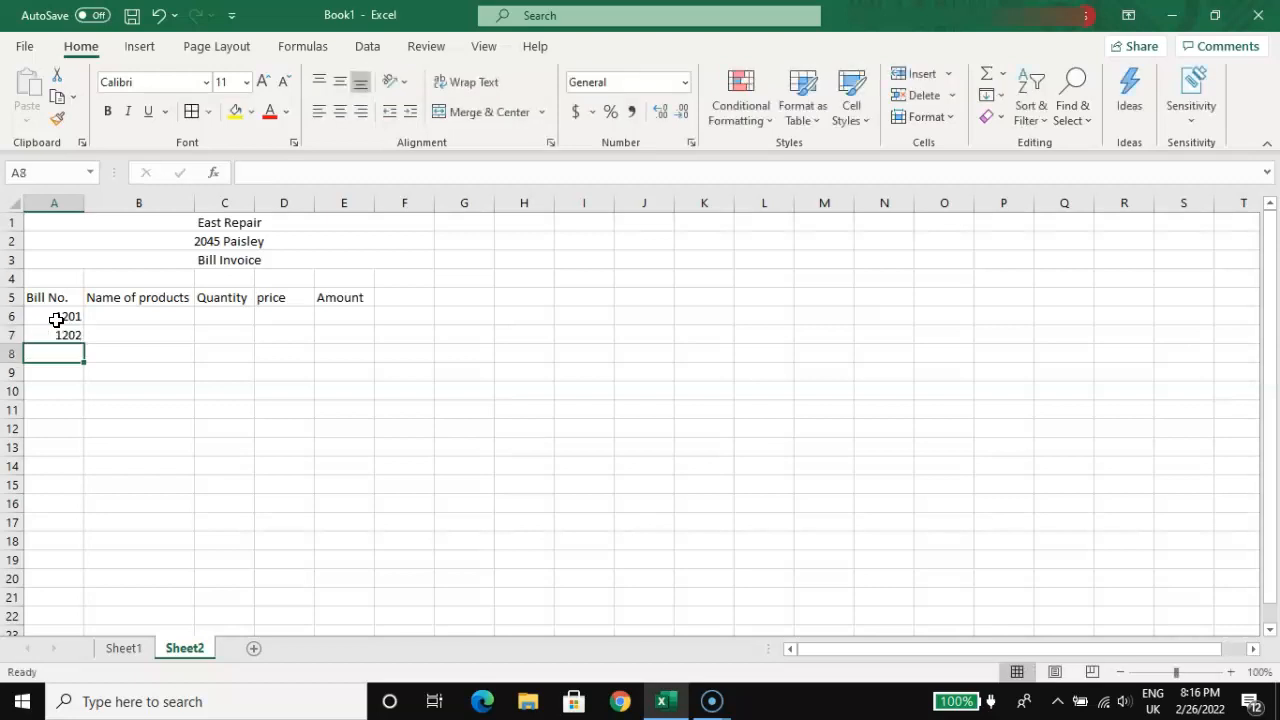
{"action": "type", "text": "1203"}
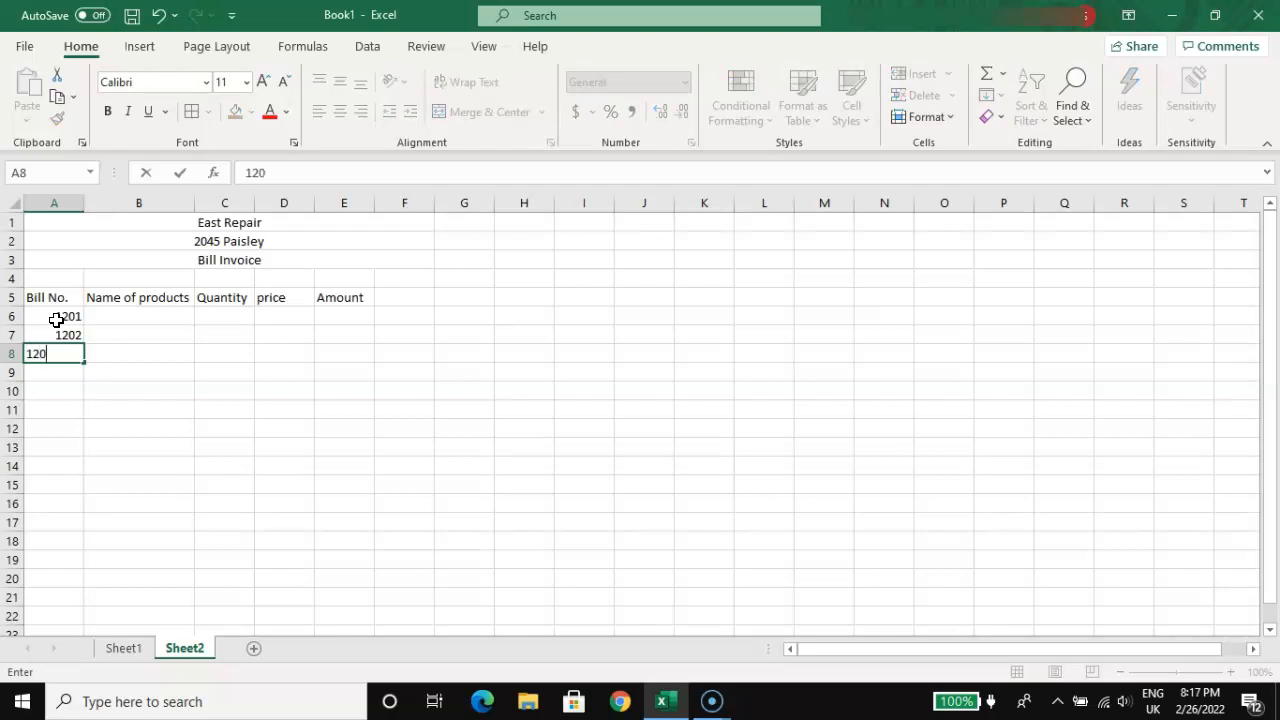
{"action": "key", "text": "Return"}
{"action": "type", "text": "1204"}
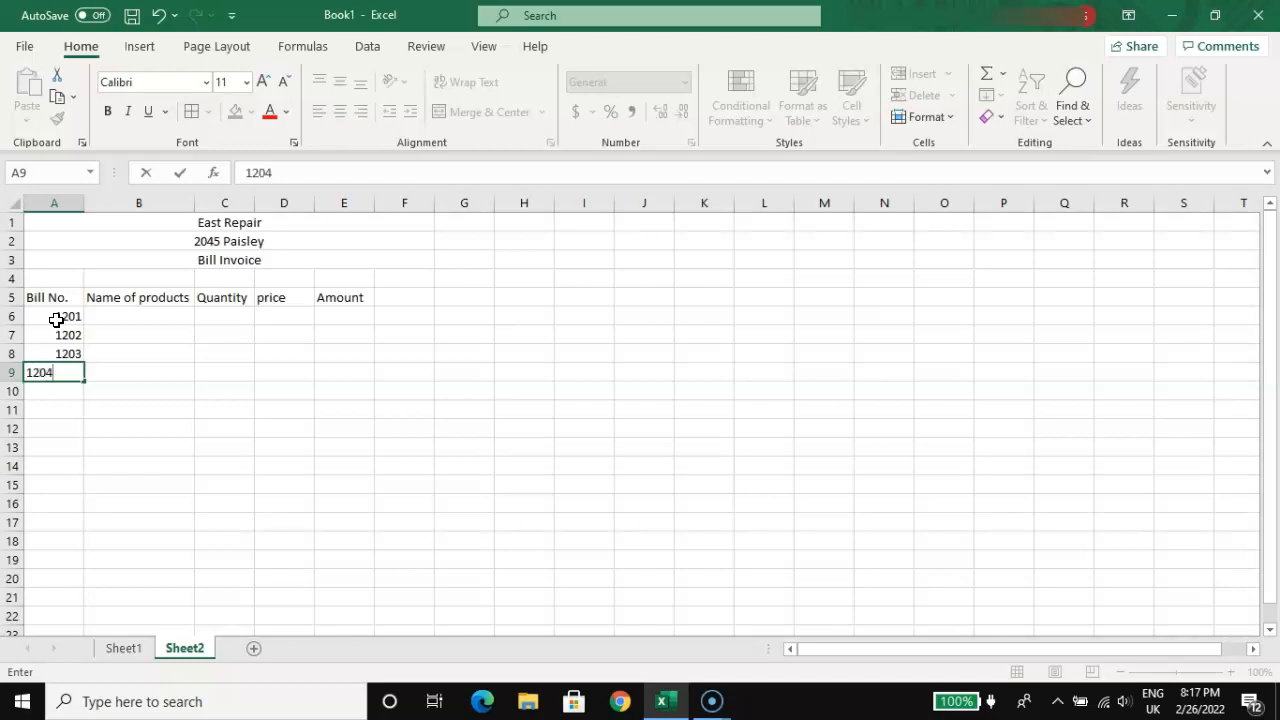
{"action": "key", "text": "Return"}
{"action": "type", "text": "2"}
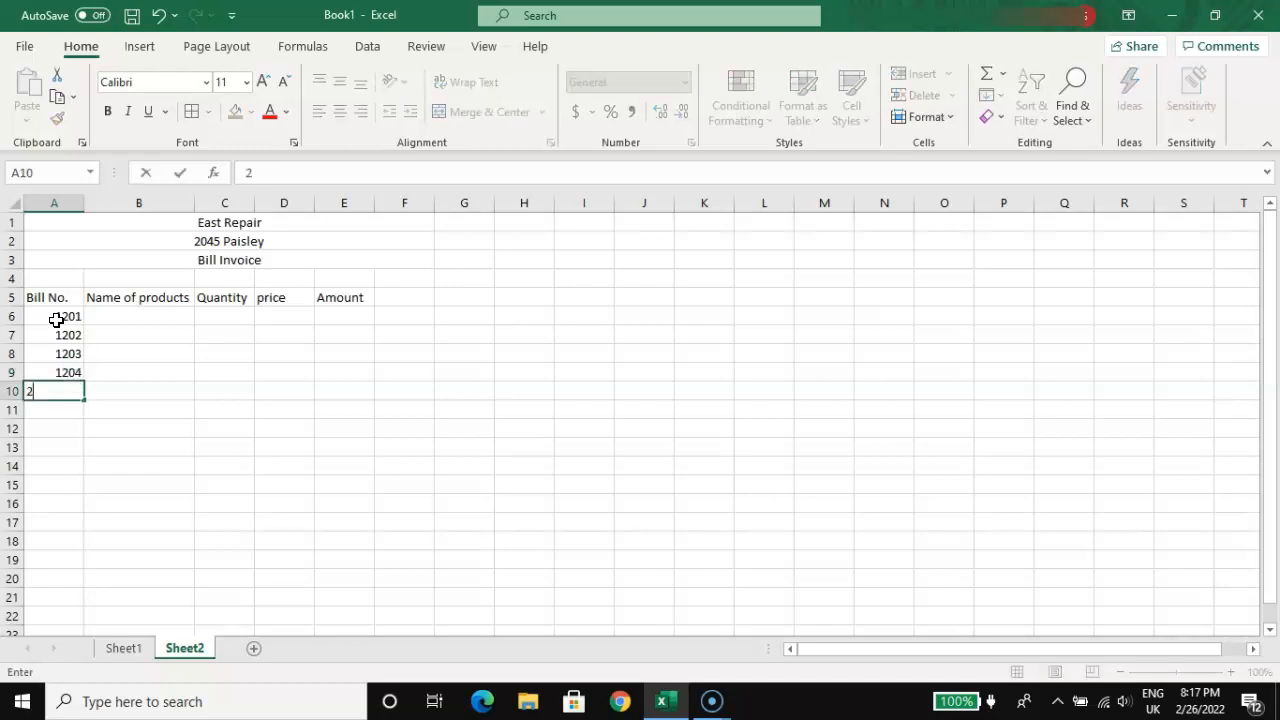
{"action": "key", "text": "BackSpace"}
{"action": "type", "text": "1205"}
{"action": "key", "text": "Return"}
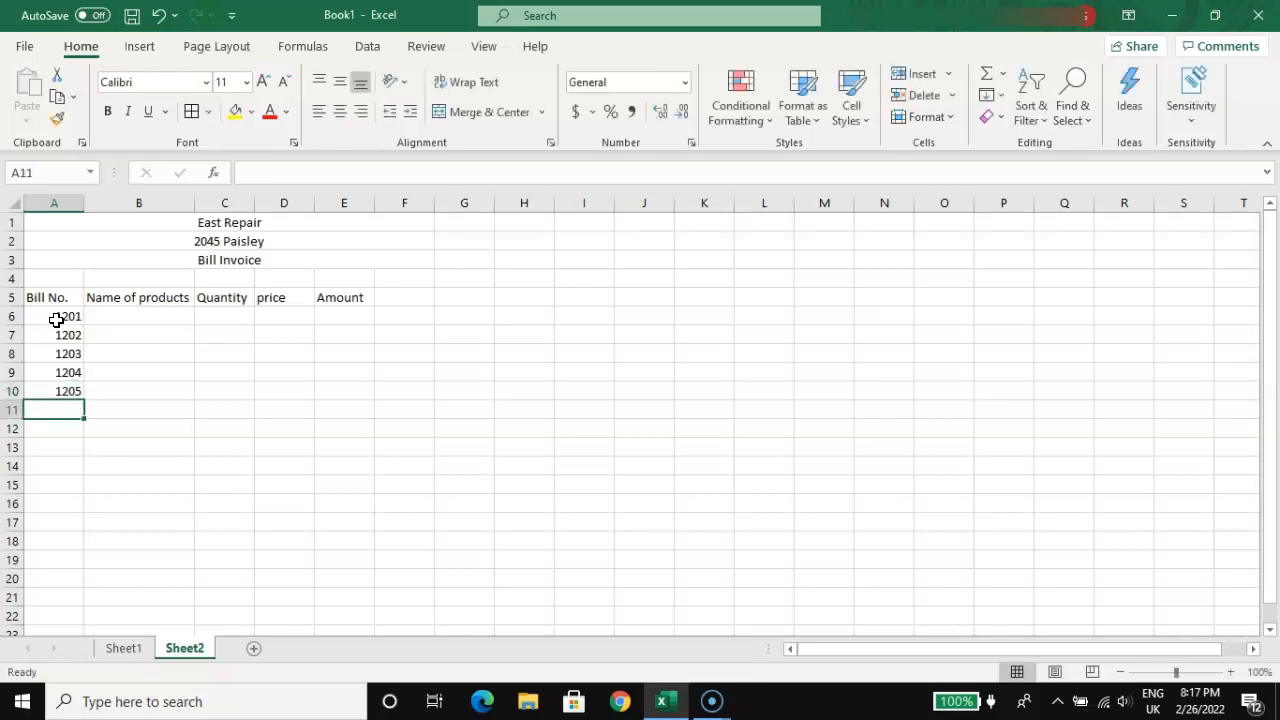
{"action": "type", "text": "1206"}
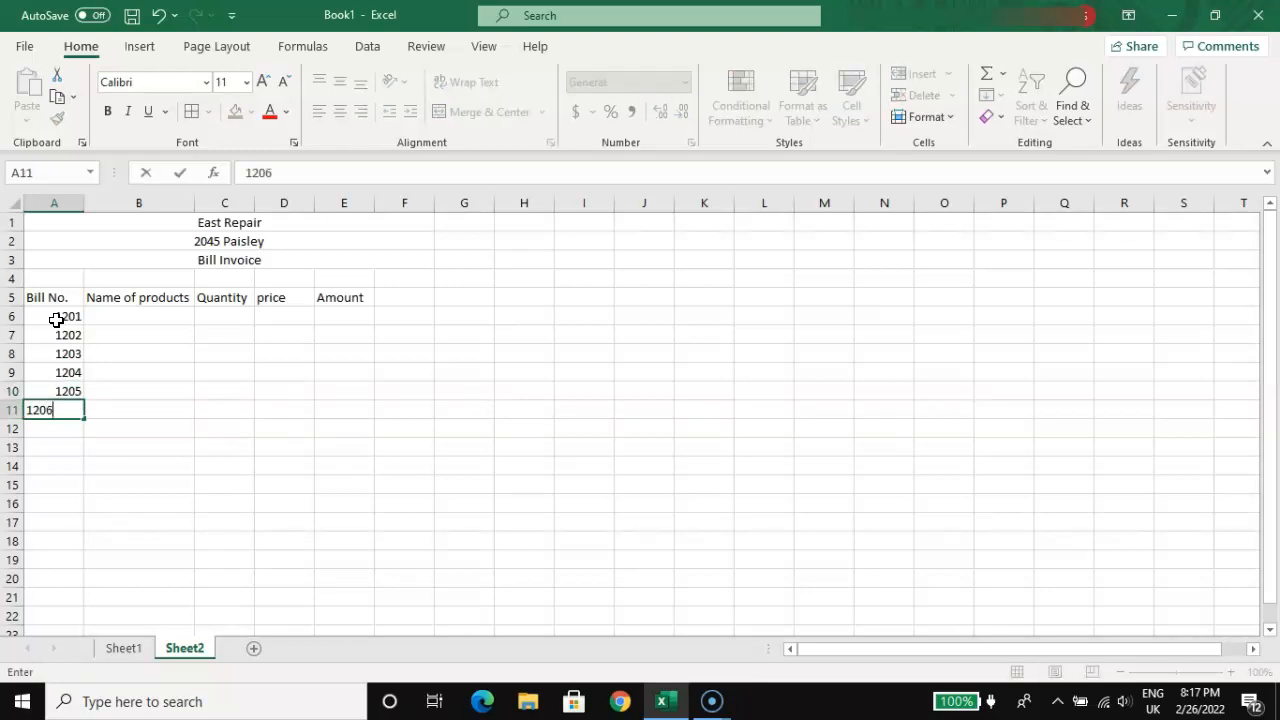
{"action": "key", "text": "Return"}
{"action": "type", "text": "120"}
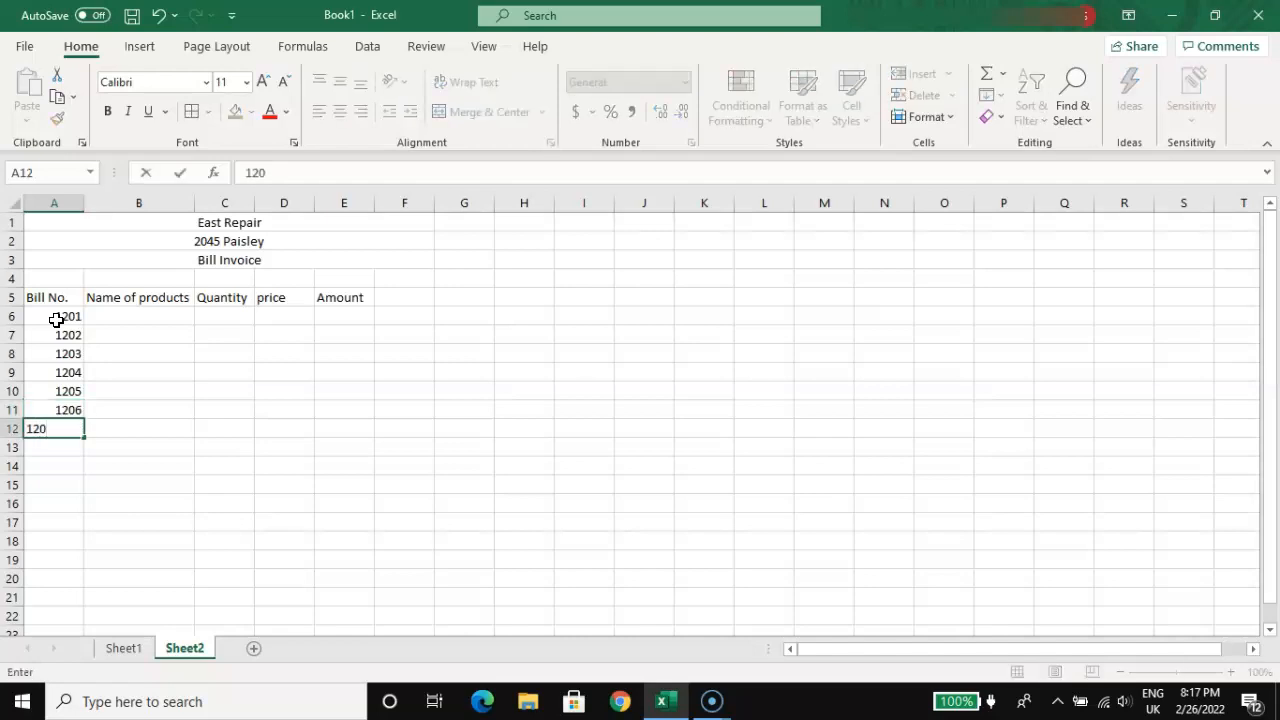
{"action": "type", "text": "7"}
{"action": "key", "text": "Return"}
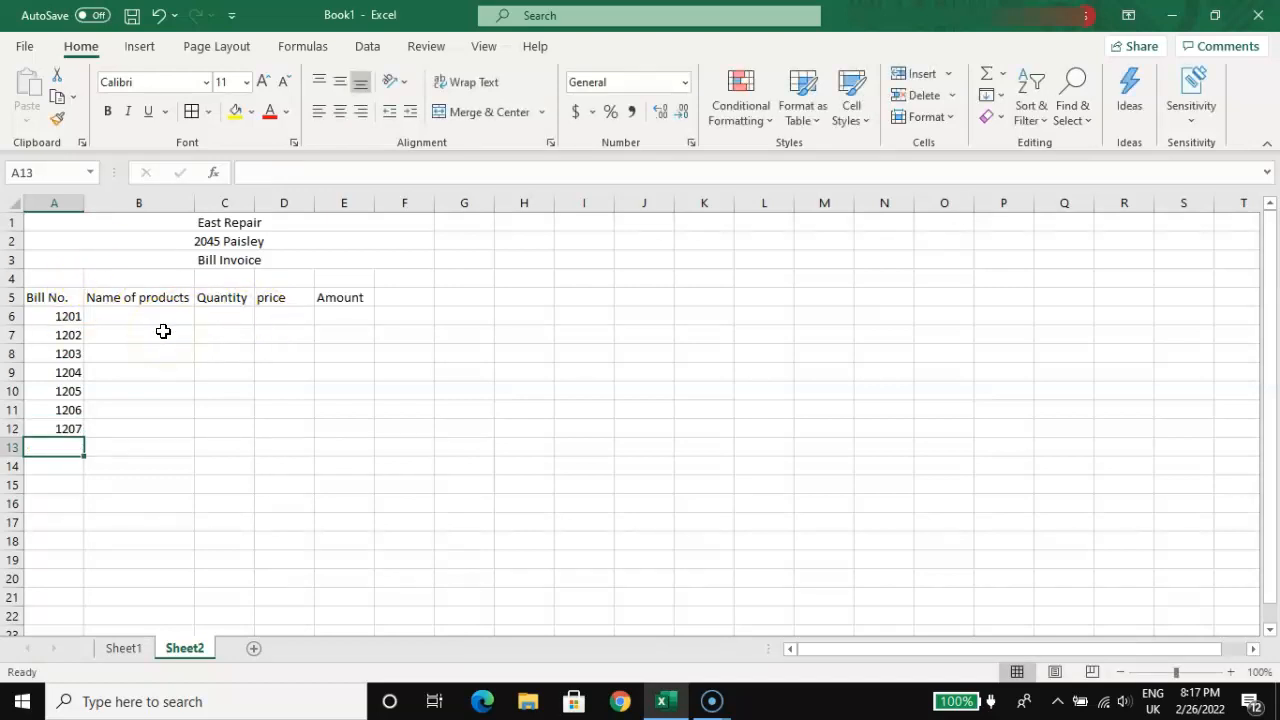
Step: Enter the product names Bearing and Transmission in the Name of products column, with Bearing in cell B6
{"action": "left_click", "coordinate": [131, 318]}
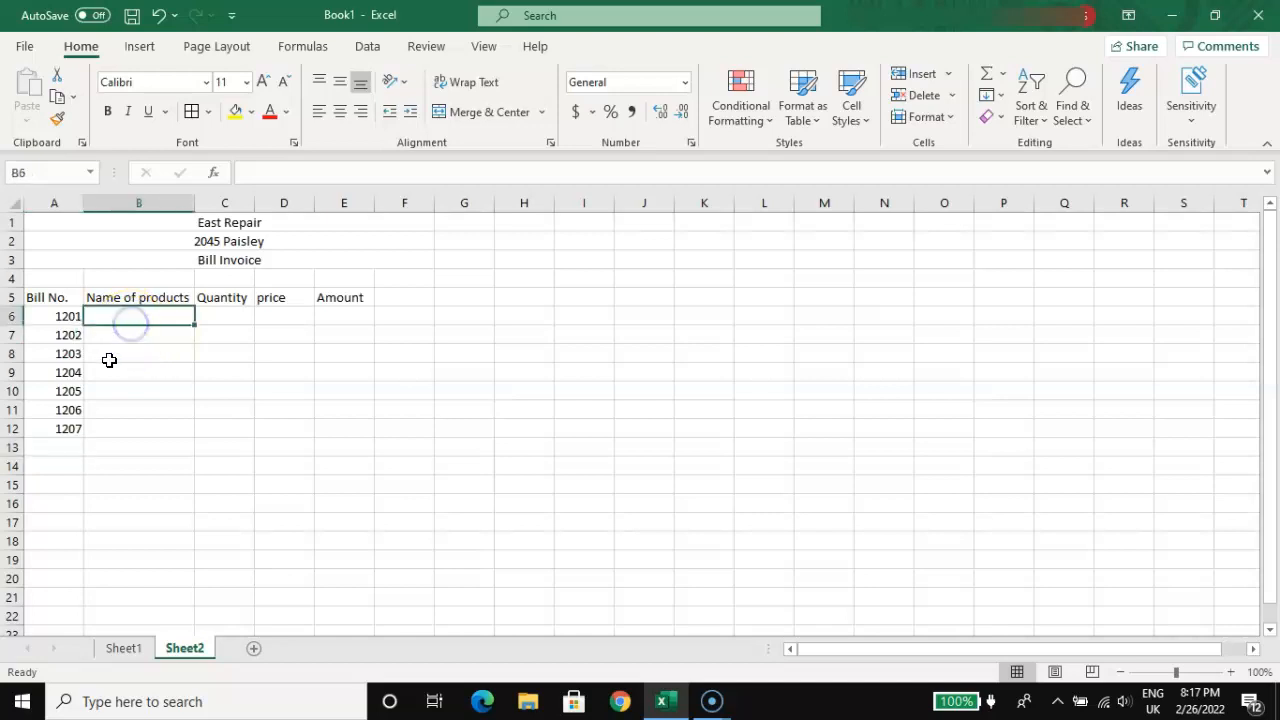
{"action": "type", "text": "B"}
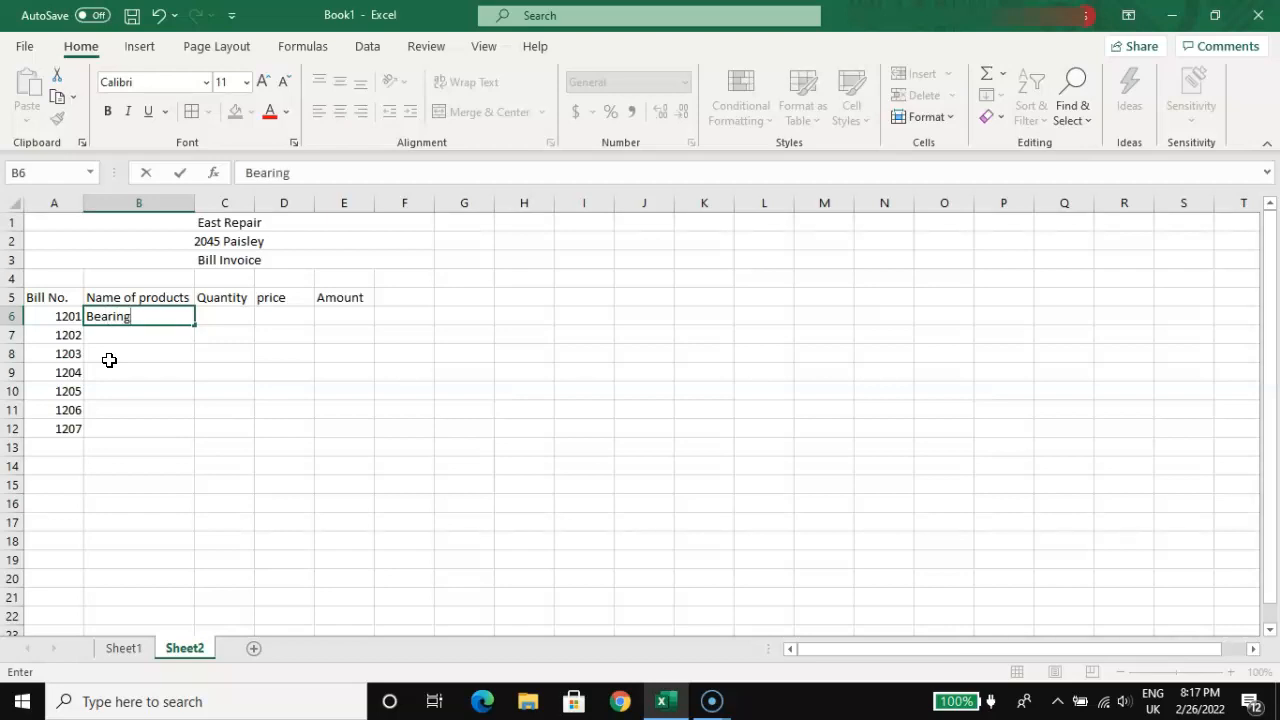
{"action": "type", "text": "earing"}
{"action": "key", "text": "Return"}
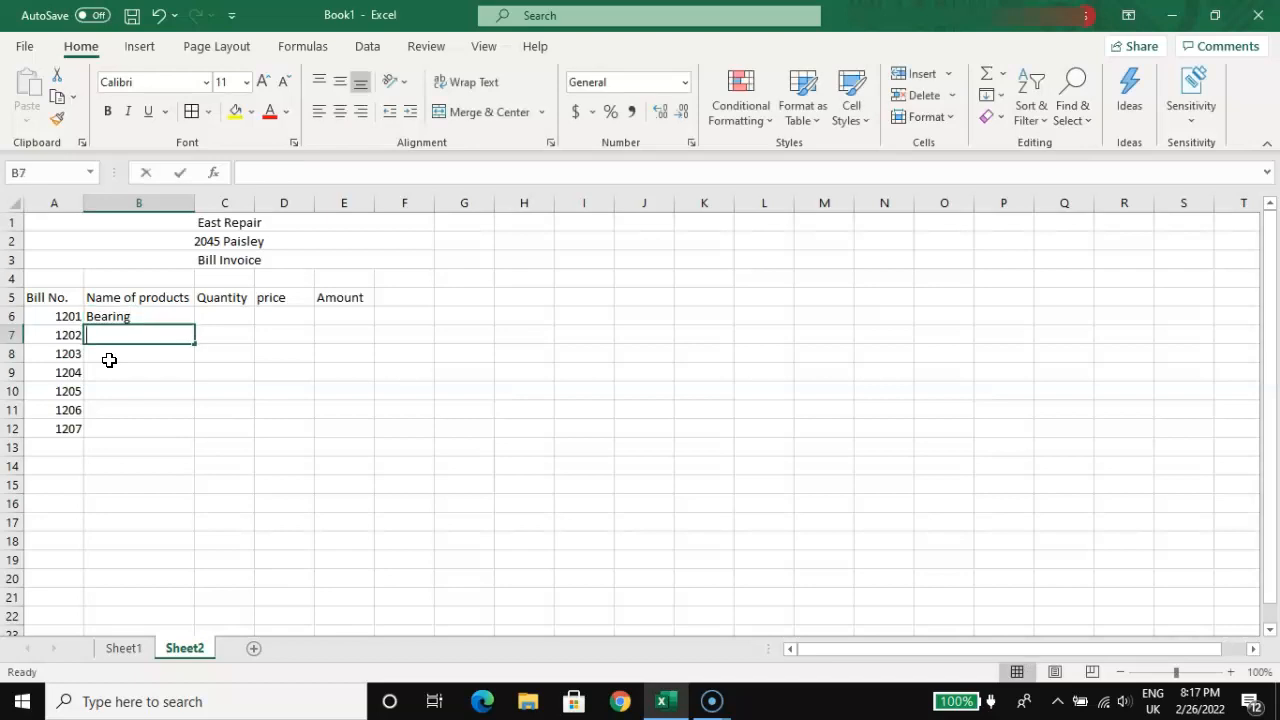
{"action": "type", "text": "Transmission"}
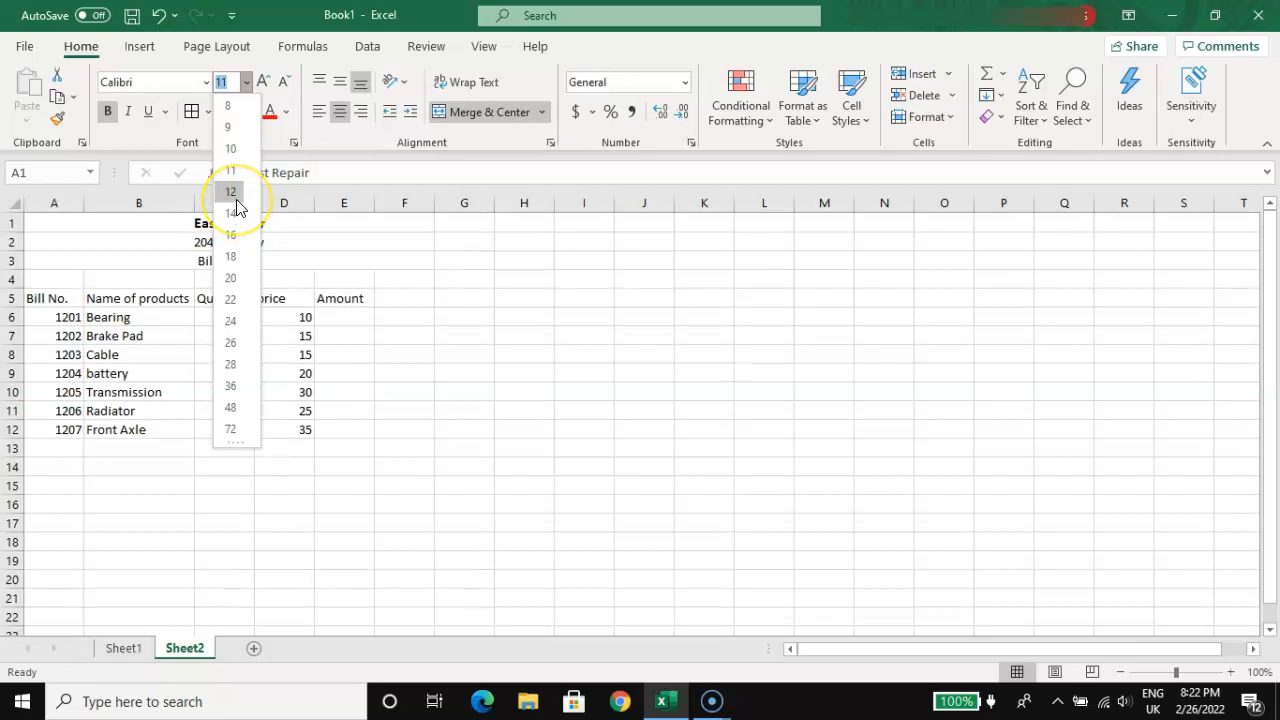
Step: Set the East Repair heading's font size to 12 and the address line in row 2 to size 10
{"action": "left_click", "coordinate": [236, 198]}
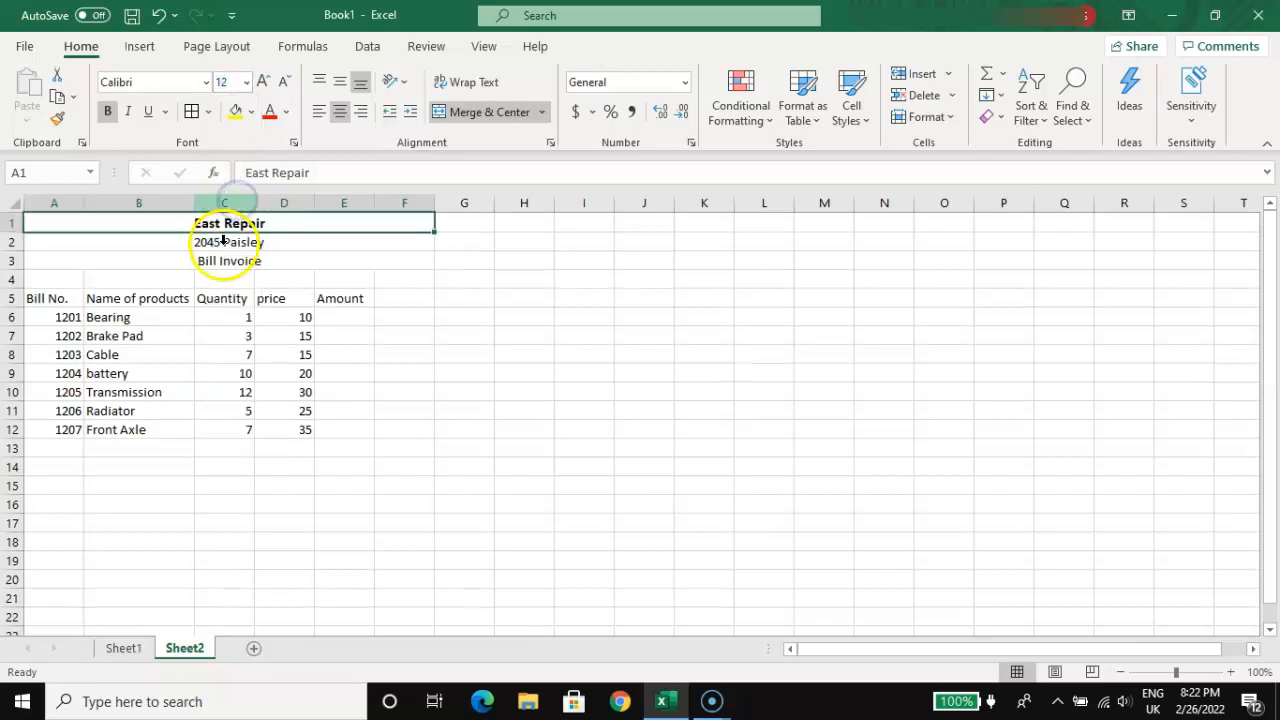
{"action": "left_click", "coordinate": [218, 243]}
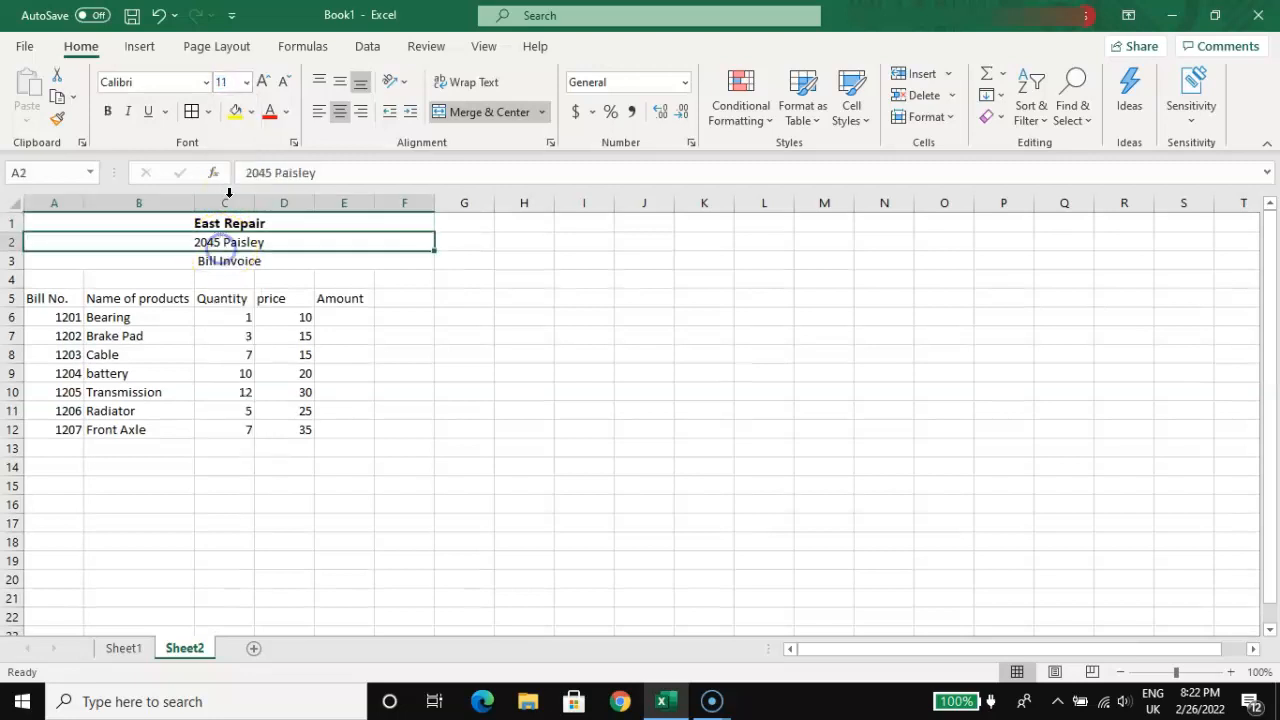
{"action": "left_click", "coordinate": [246, 82]}
{"action": "left_click", "coordinate": [236, 150]}
Step: Format the Bill Invoice heading in row 3 with font size 12 and bold
{"action": "left_click", "coordinate": [229, 260]}
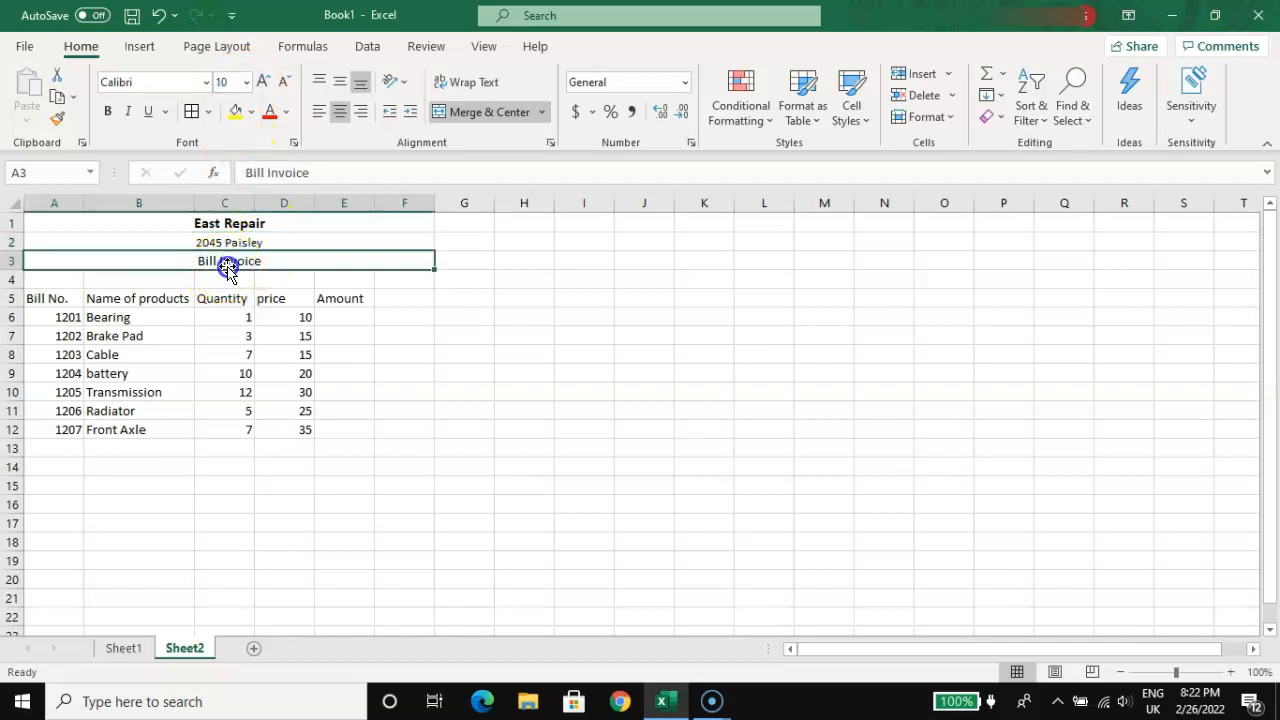
{"action": "left_click", "coordinate": [246, 82]}
{"action": "left_click", "coordinate": [231, 191]}
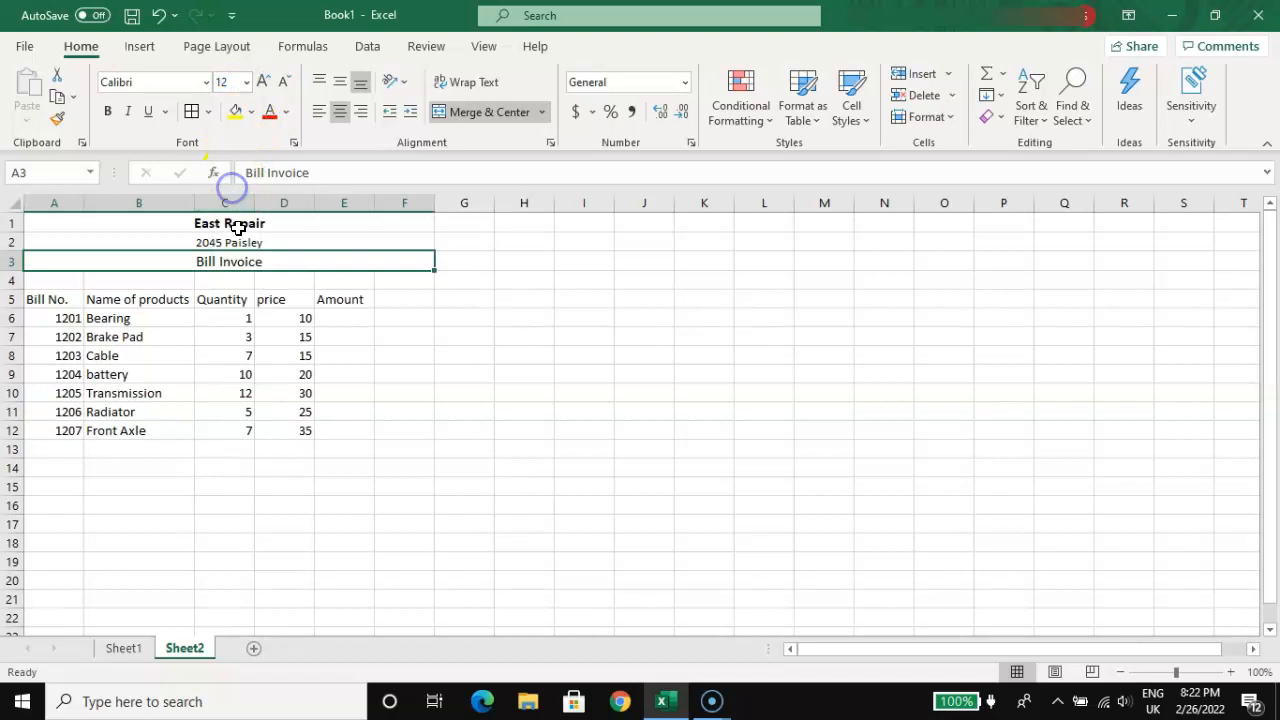
{"action": "left_click", "coordinate": [107, 111]}
Step: Apply All Borders to the whole invoice range A1:F12
{"action": "left_click", "coordinate": [30, 220]}
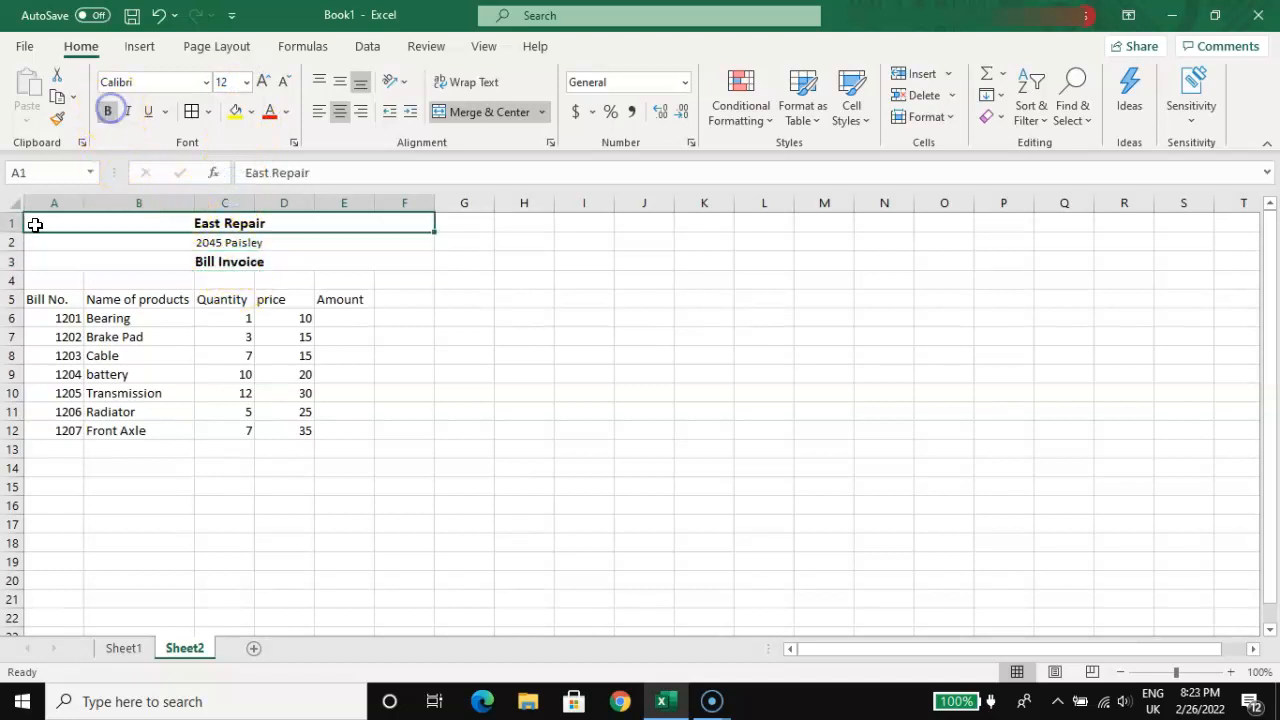
{"action": "left_click_drag", "start_coordinate": [30, 220], "coordinate": [107, 430]}
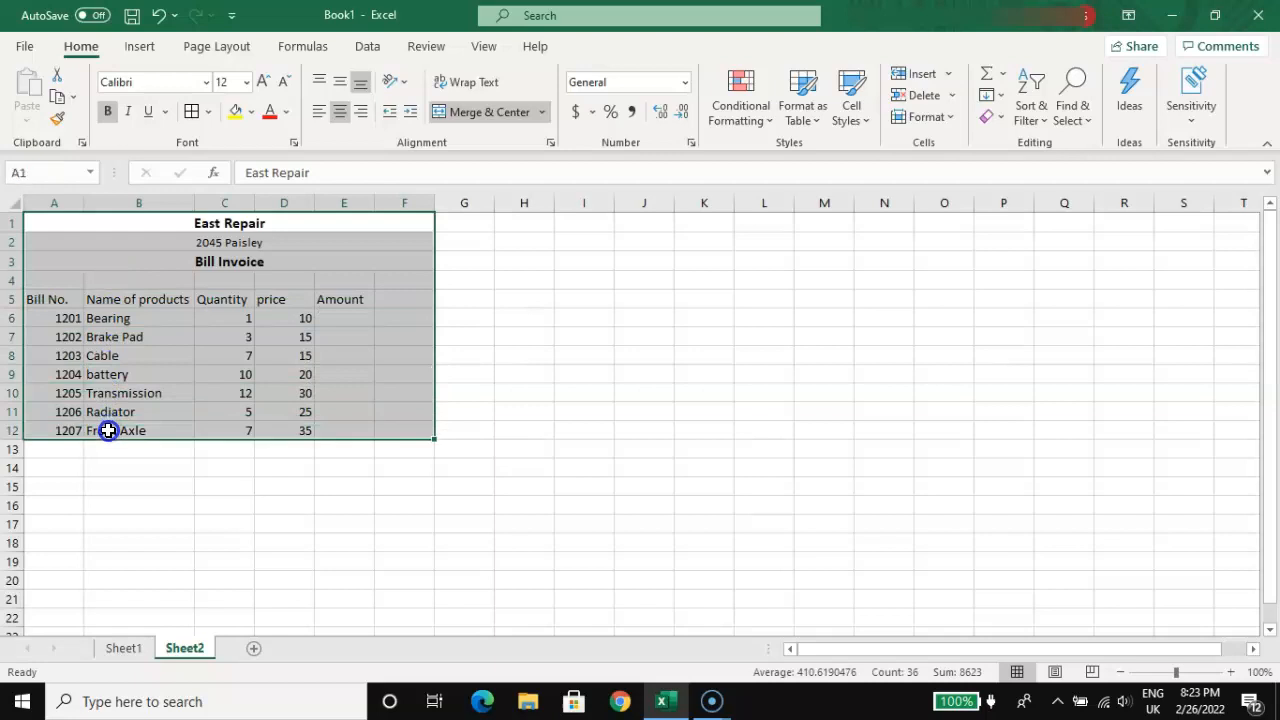
{"action": "left_click_drag", "start_coordinate": [434, 437], "coordinate": [389, 434]}
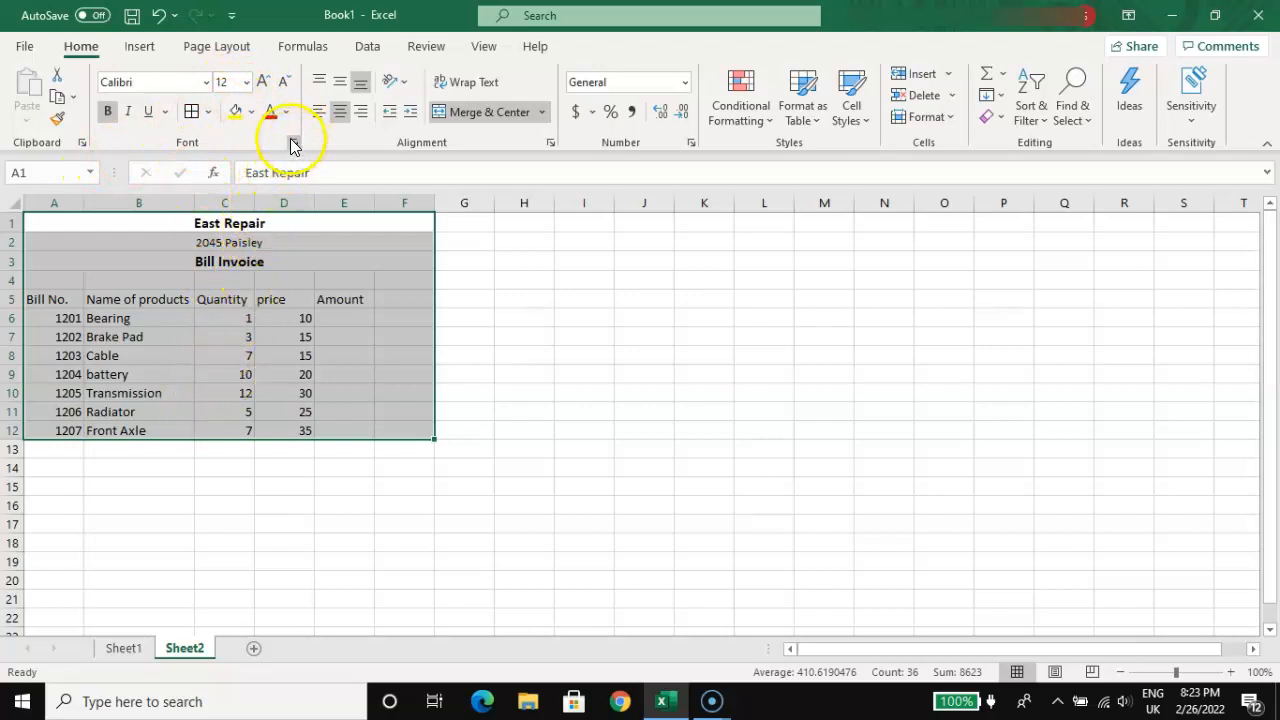
{"action": "left_click", "coordinate": [212, 112]}
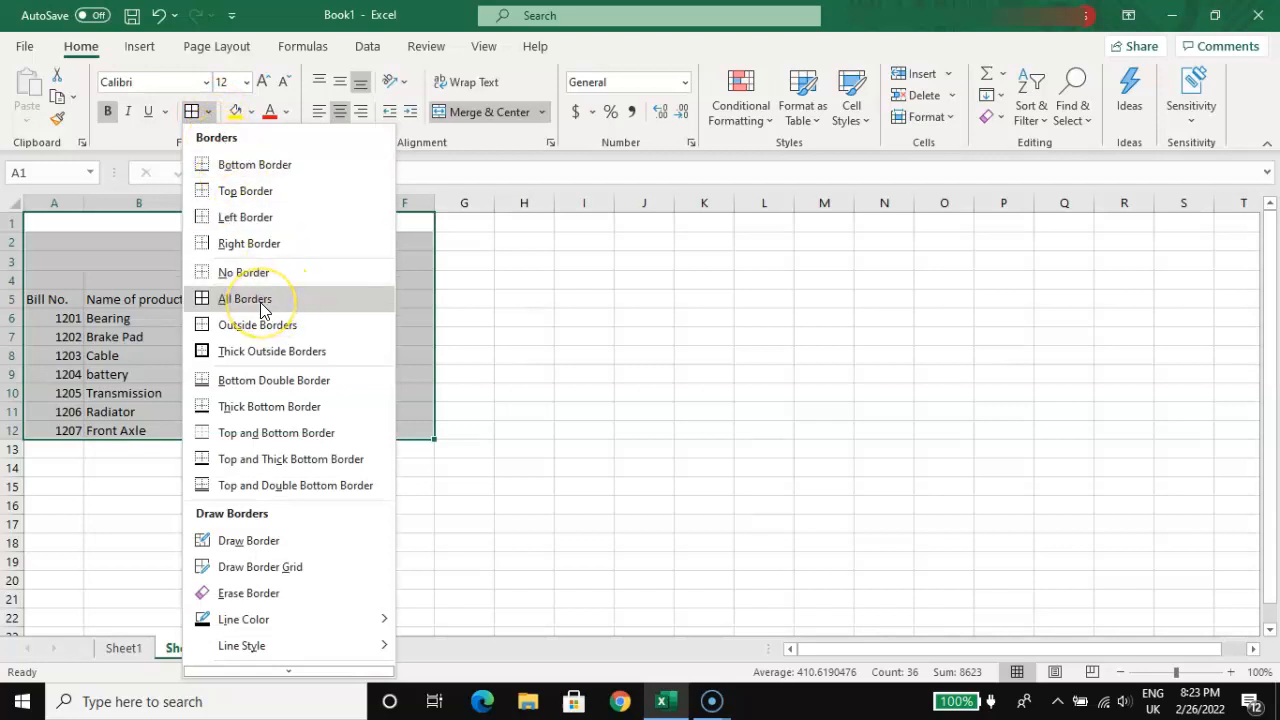
{"action": "left_click", "coordinate": [148, 685]}
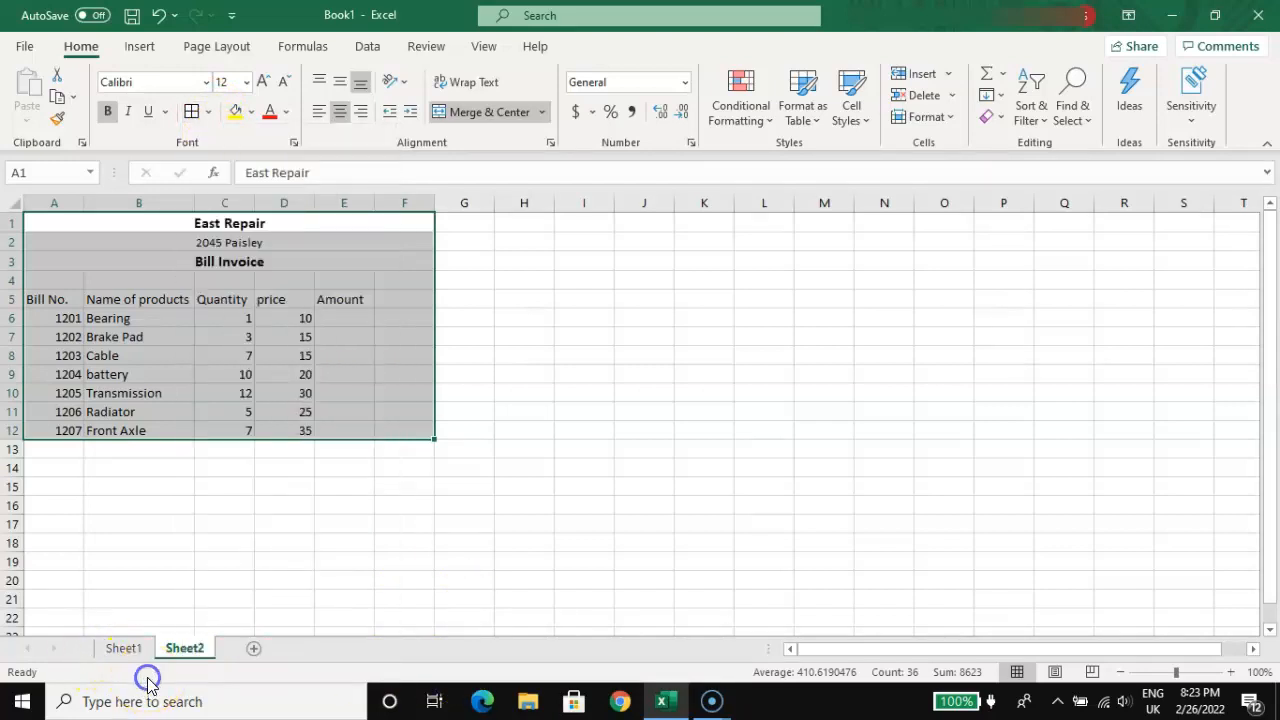
{"action": "left_click", "coordinate": [208, 113]}
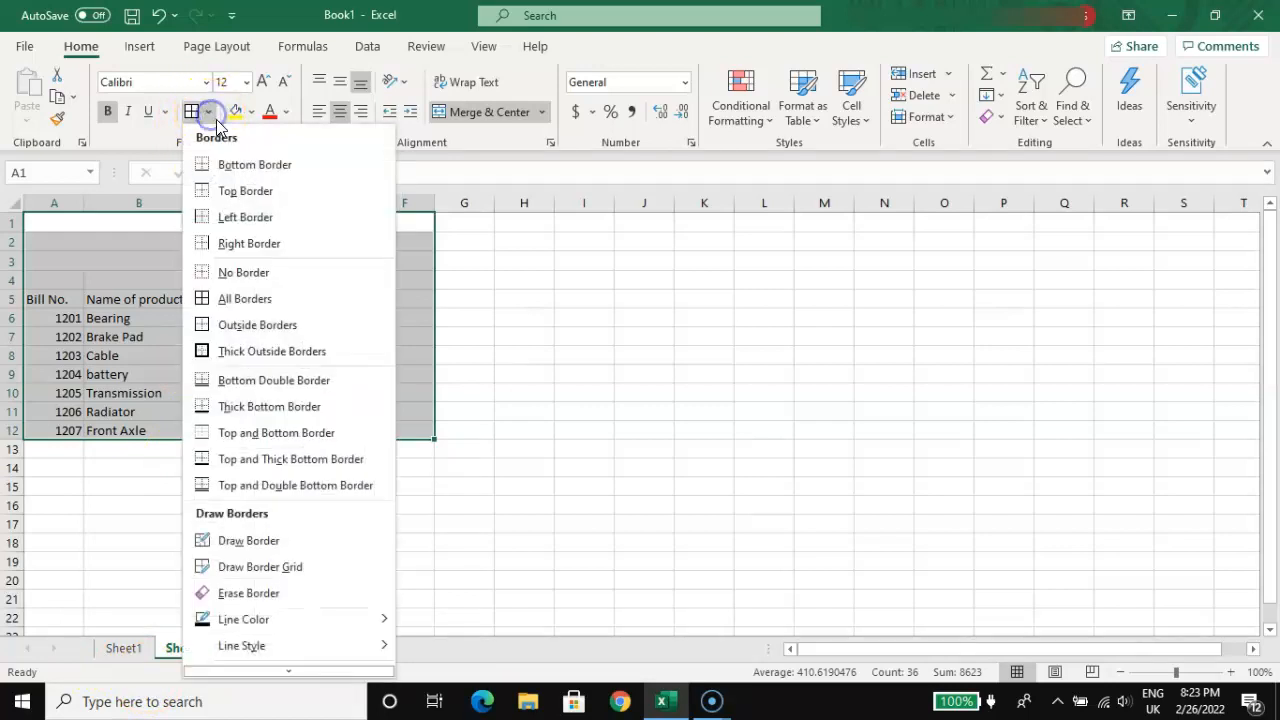
{"action": "left_click", "coordinate": [265, 299]}
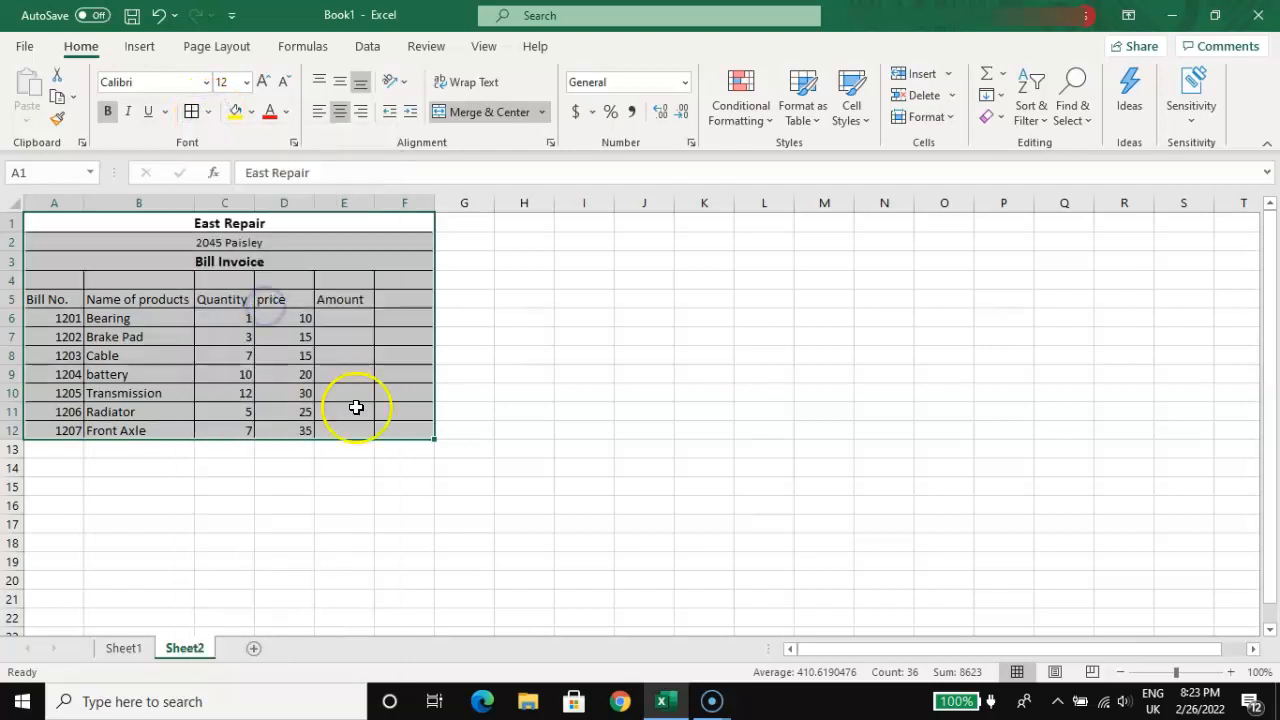
{"action": "left_click", "coordinate": [443, 562]}
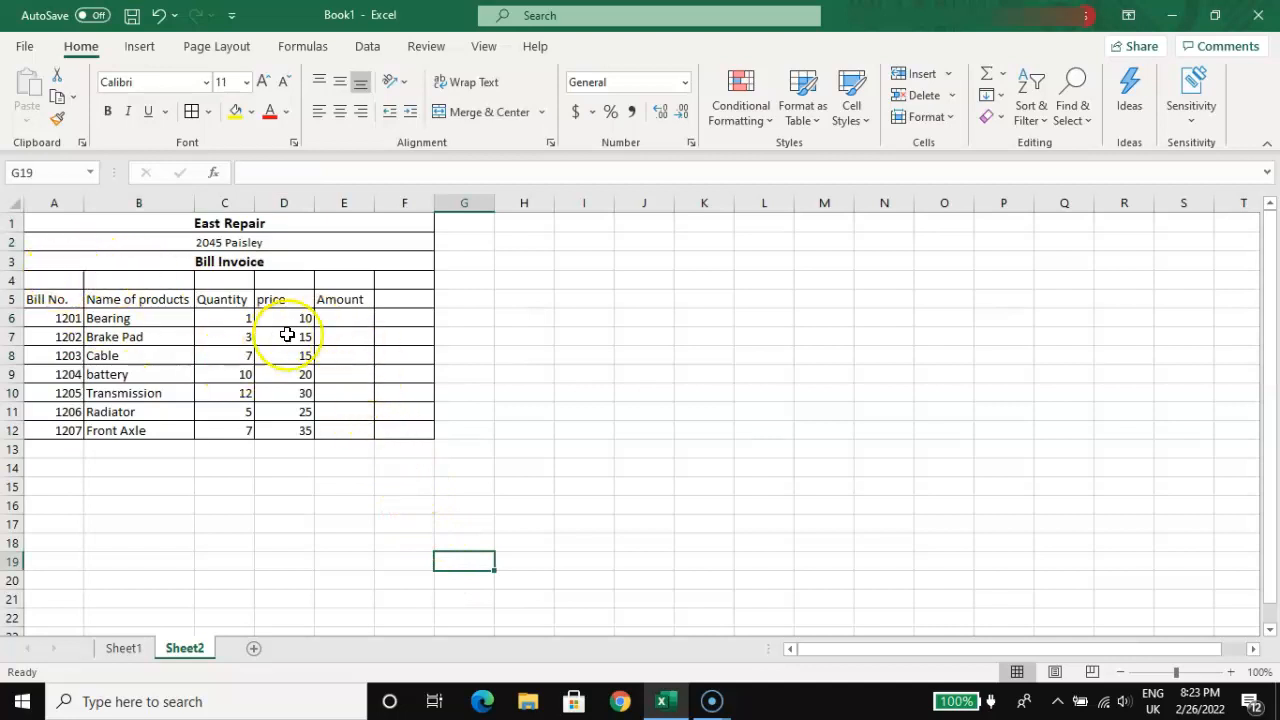
Step: Calculate the Bearing amount in cell E6 as price times quantity with the formula =D6*C6
{"action": "left_click", "coordinate": [340, 318]}
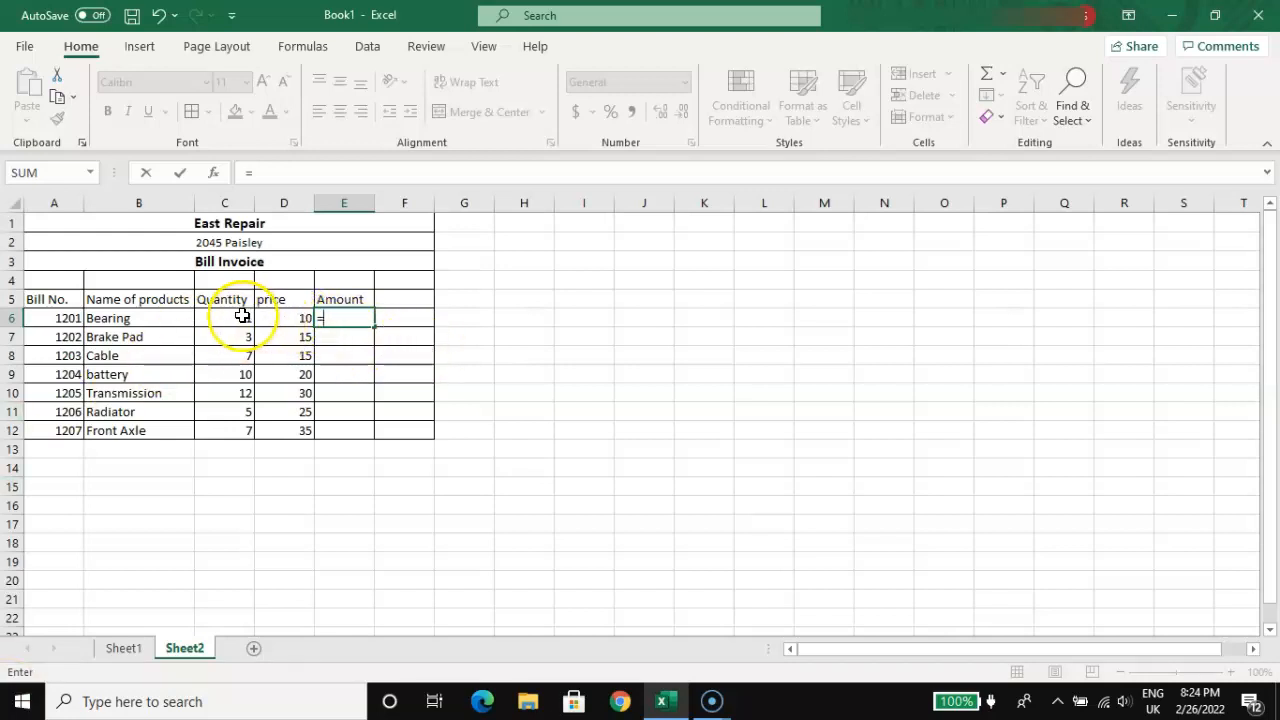
{"action": "left_click", "coordinate": [299, 317]}
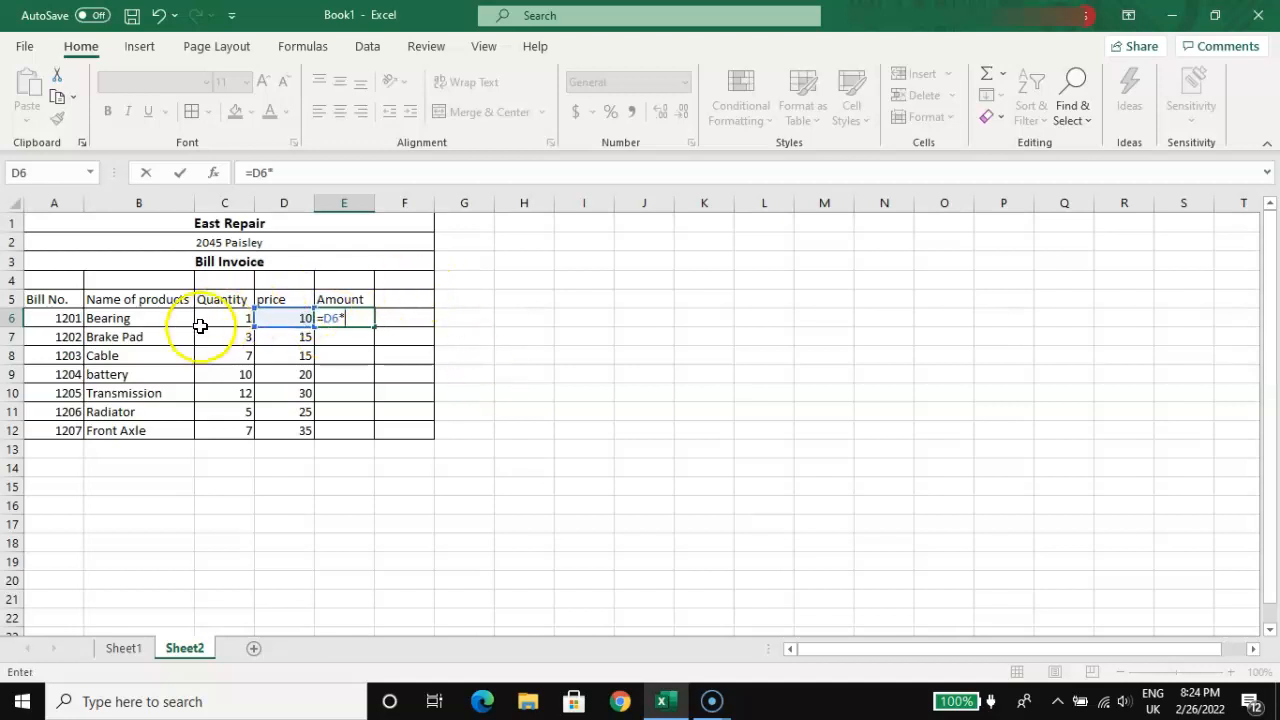
{"action": "left_click", "coordinate": [240, 316]}
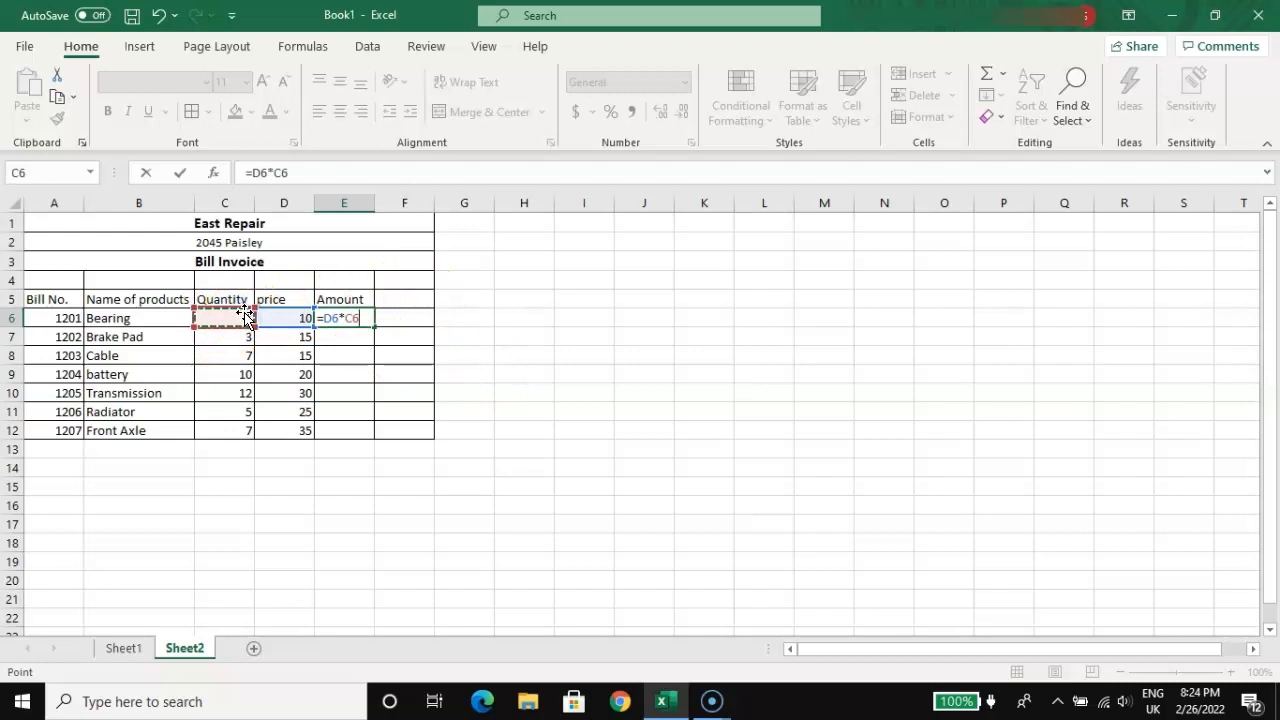
{"action": "key", "text": "Return"}
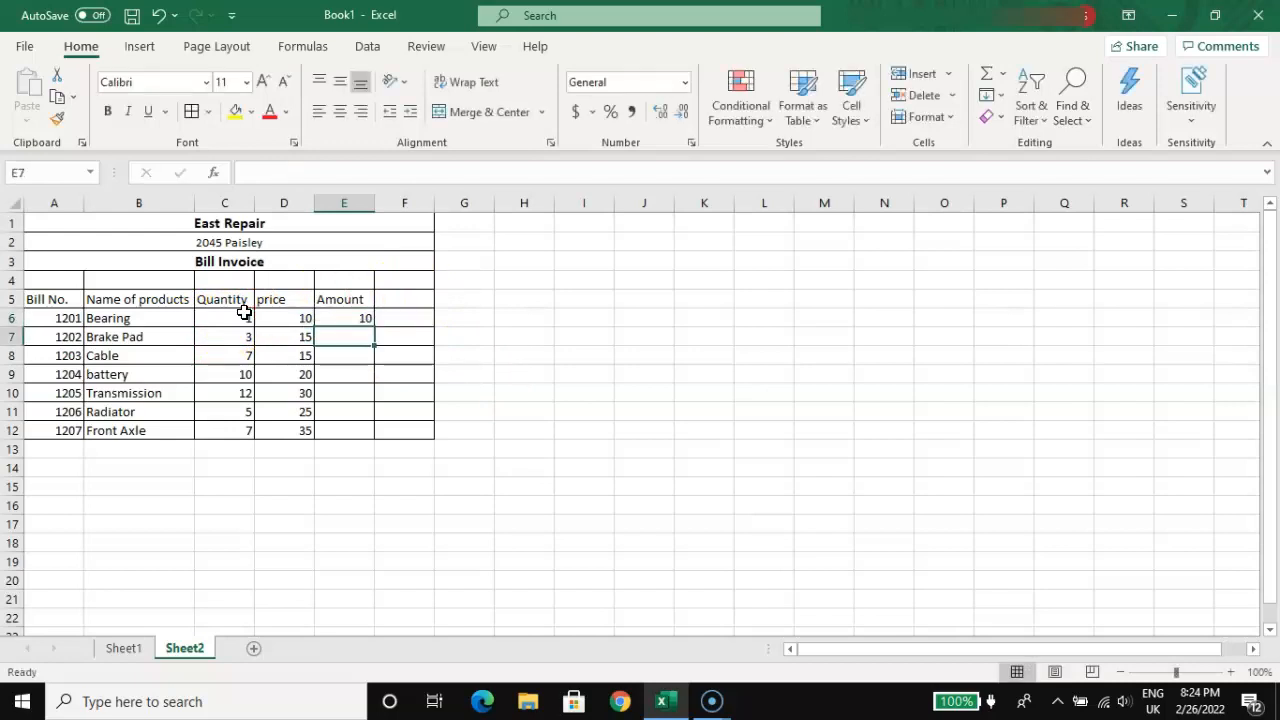
Step: Copy the amount formula from cell E6 down through E12 for the remaining products
{"action": "left_click", "coordinate": [357, 319]}
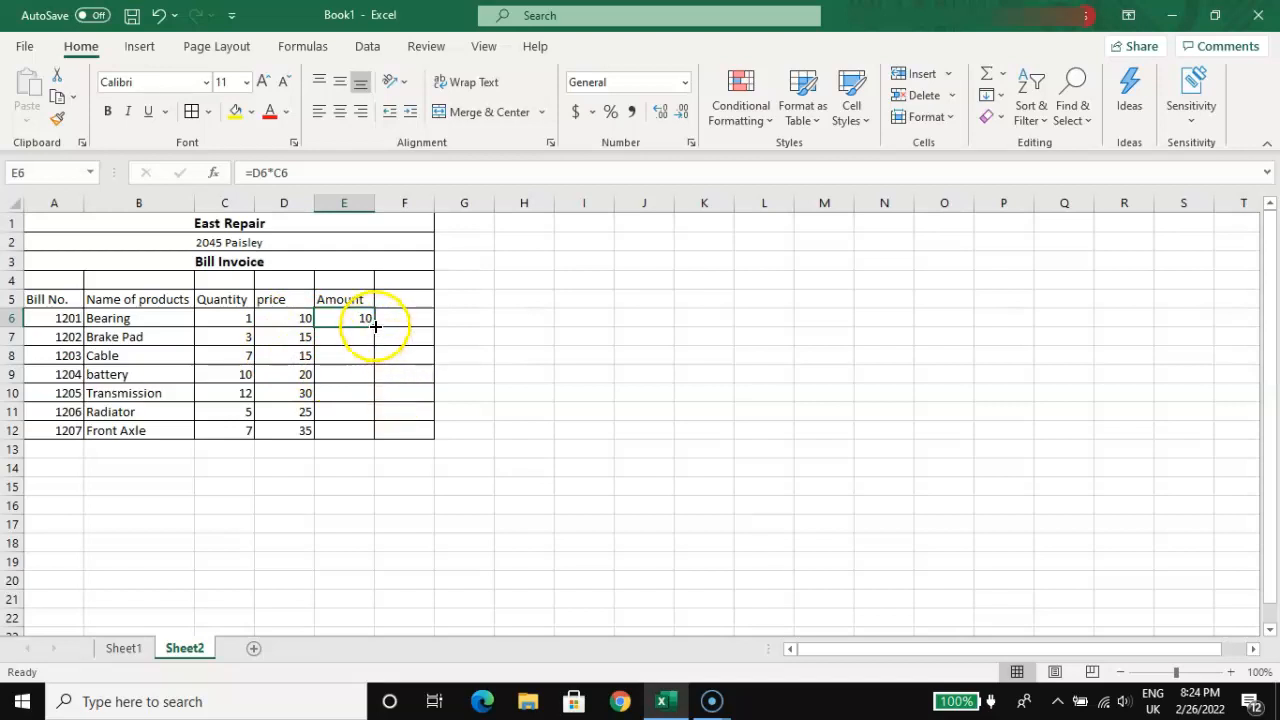
{"action": "left_click_drag", "start_coordinate": [375, 326], "coordinate": [364, 434]}
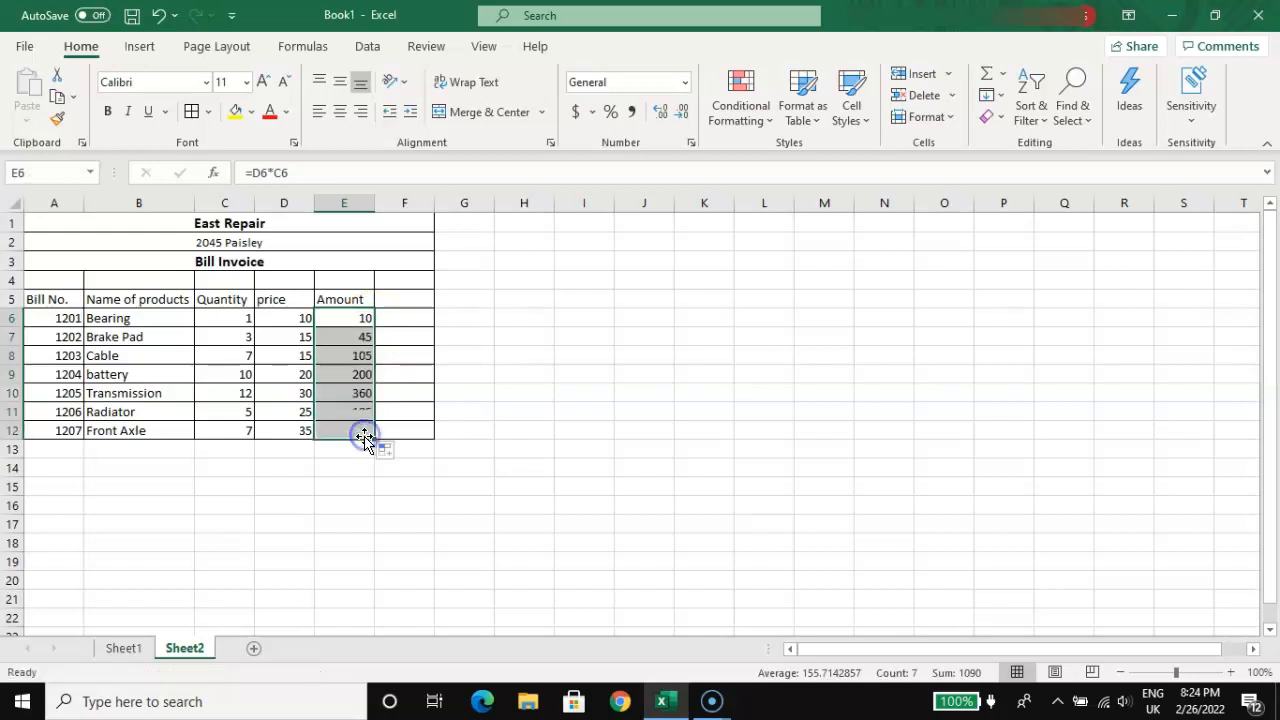
{"action": "left_click", "coordinate": [272, 481]}
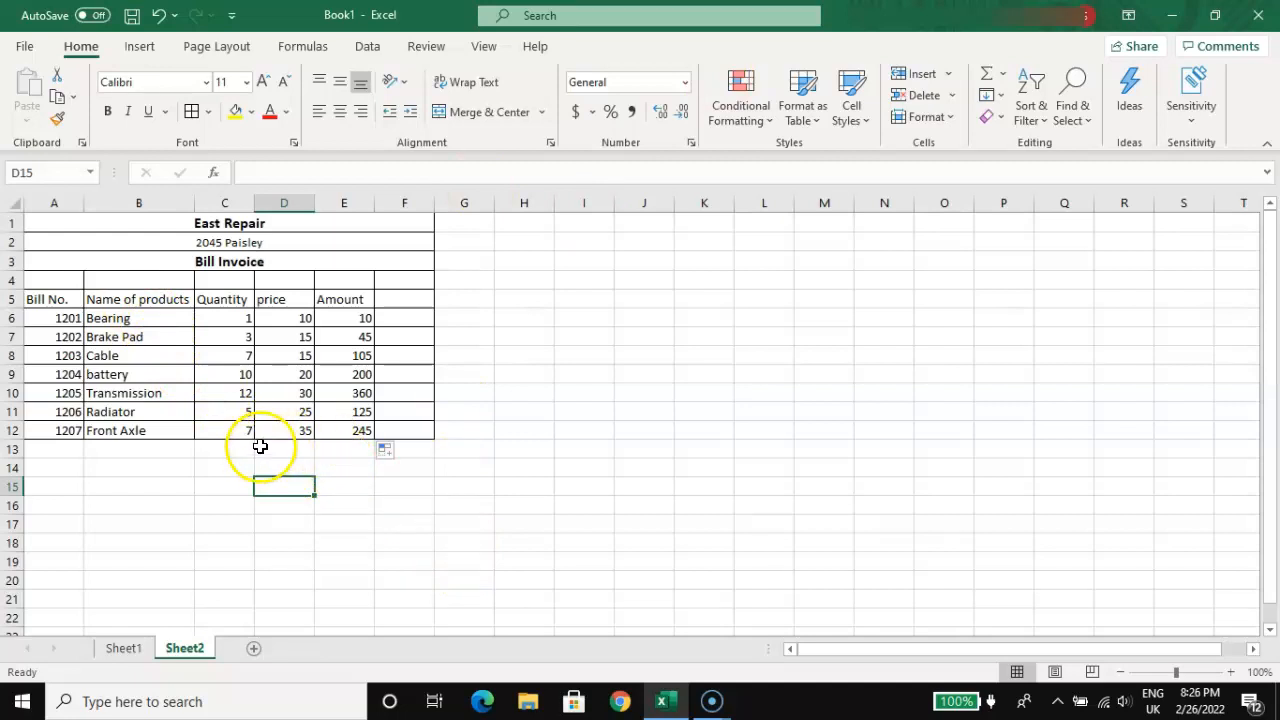
Step: Apply All Borders to the summary block D13:E15 below the product rows
{"action": "left_click_drag", "start_coordinate": [260, 445], "coordinate": [342, 490]}
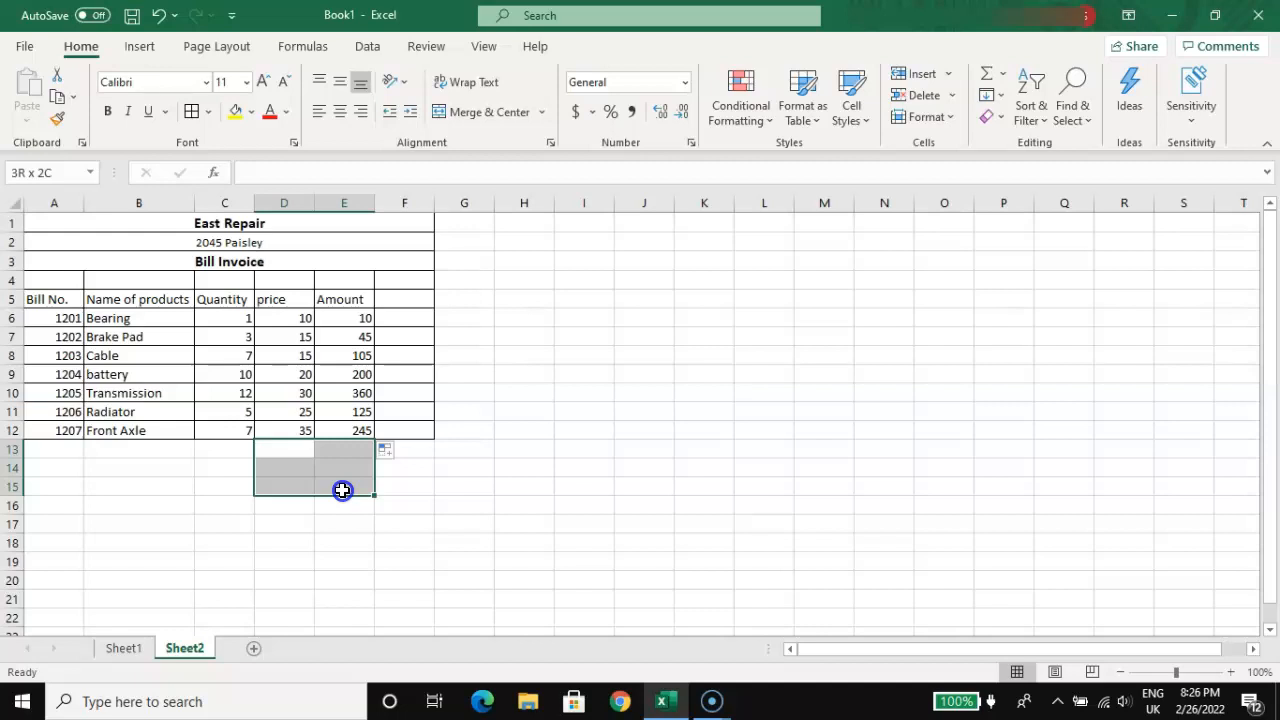
{"action": "left_click_drag", "start_coordinate": [342, 490], "coordinate": [342, 490]}
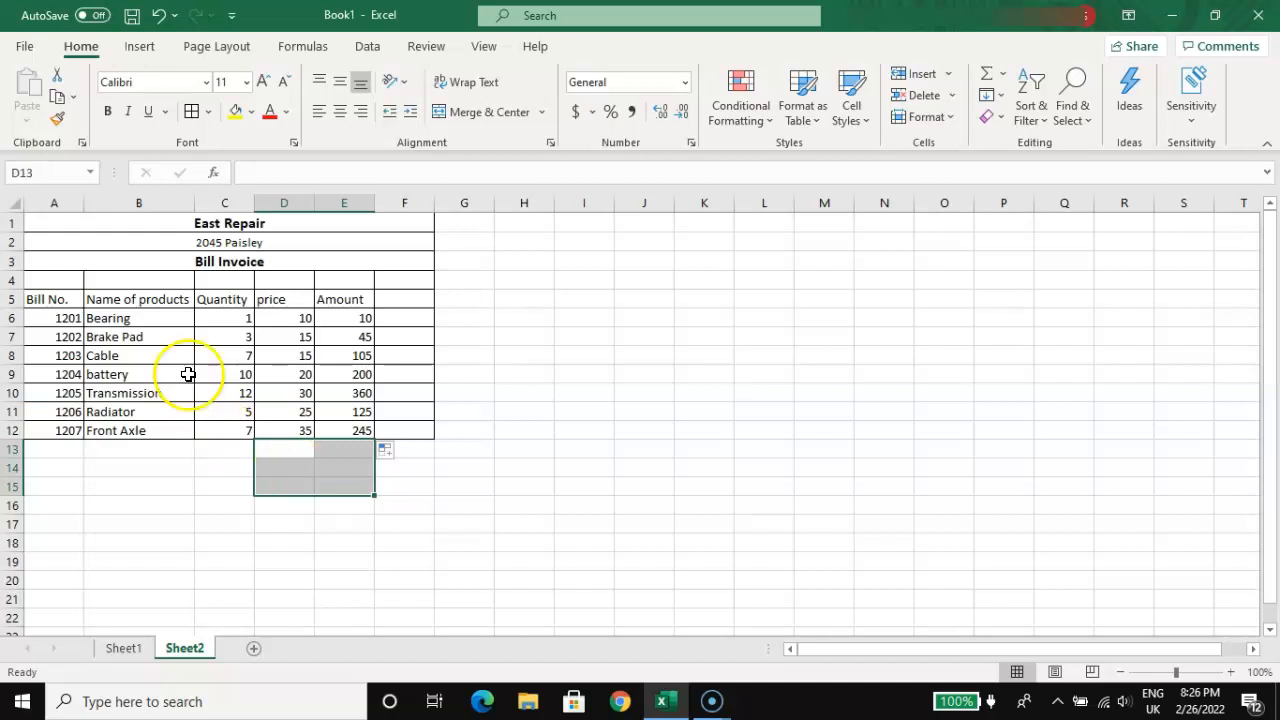
{"action": "left_click", "coordinate": [211, 114]}
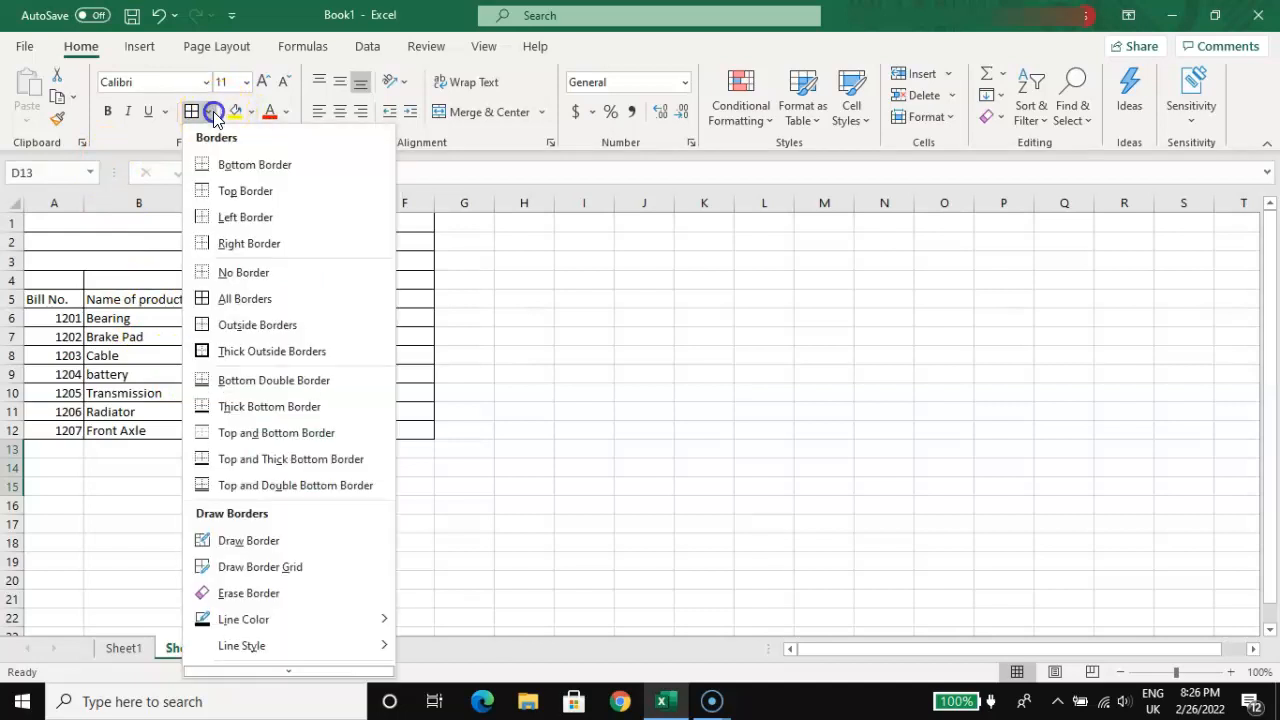
{"action": "left_click", "coordinate": [268, 300]}
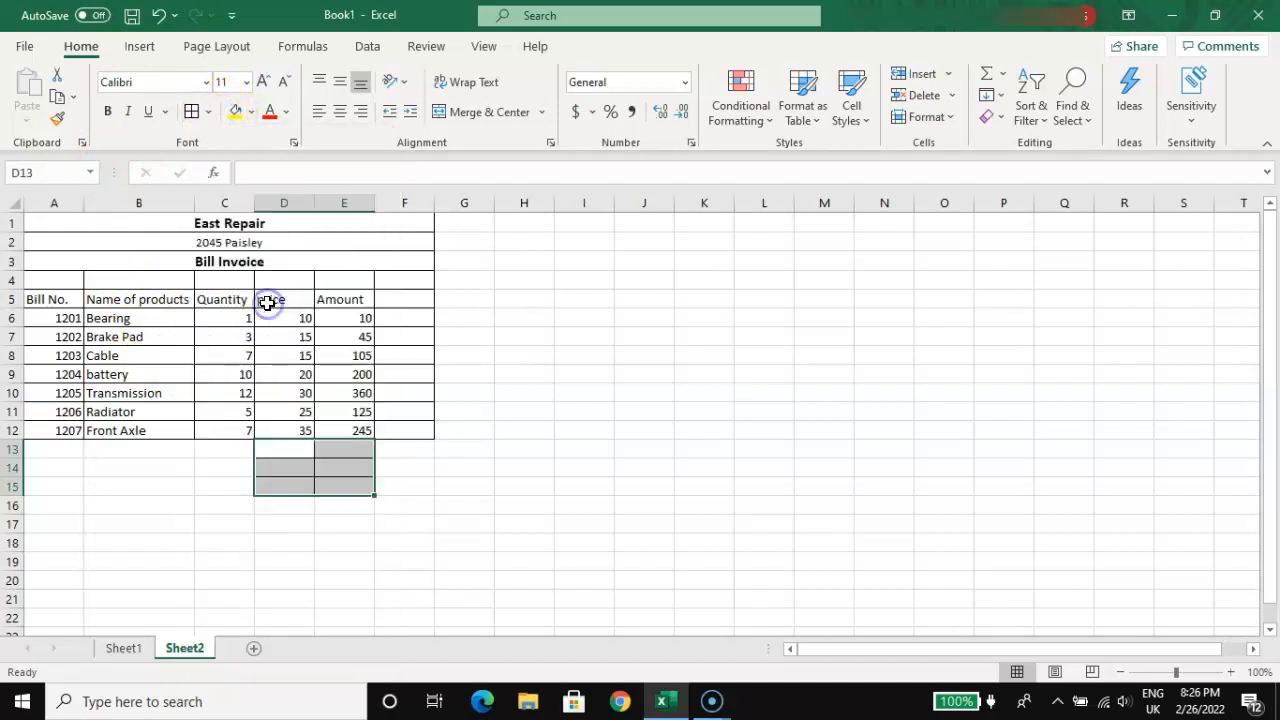
Step: Center cell D13 with Merge & Center and label D13, D14 and D15 as Subtotal, Vat 3% and Total
{"action": "left_click", "coordinate": [286, 454]}
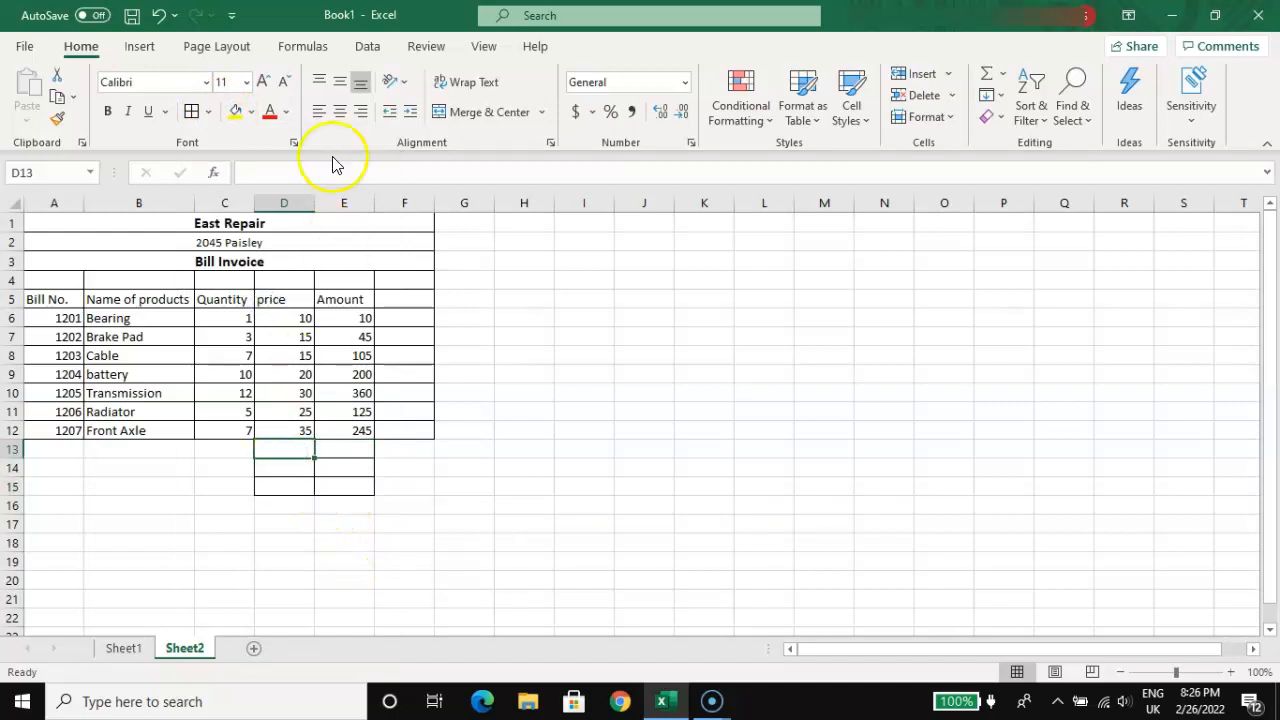
{"action": "left_click", "coordinate": [479, 112]}
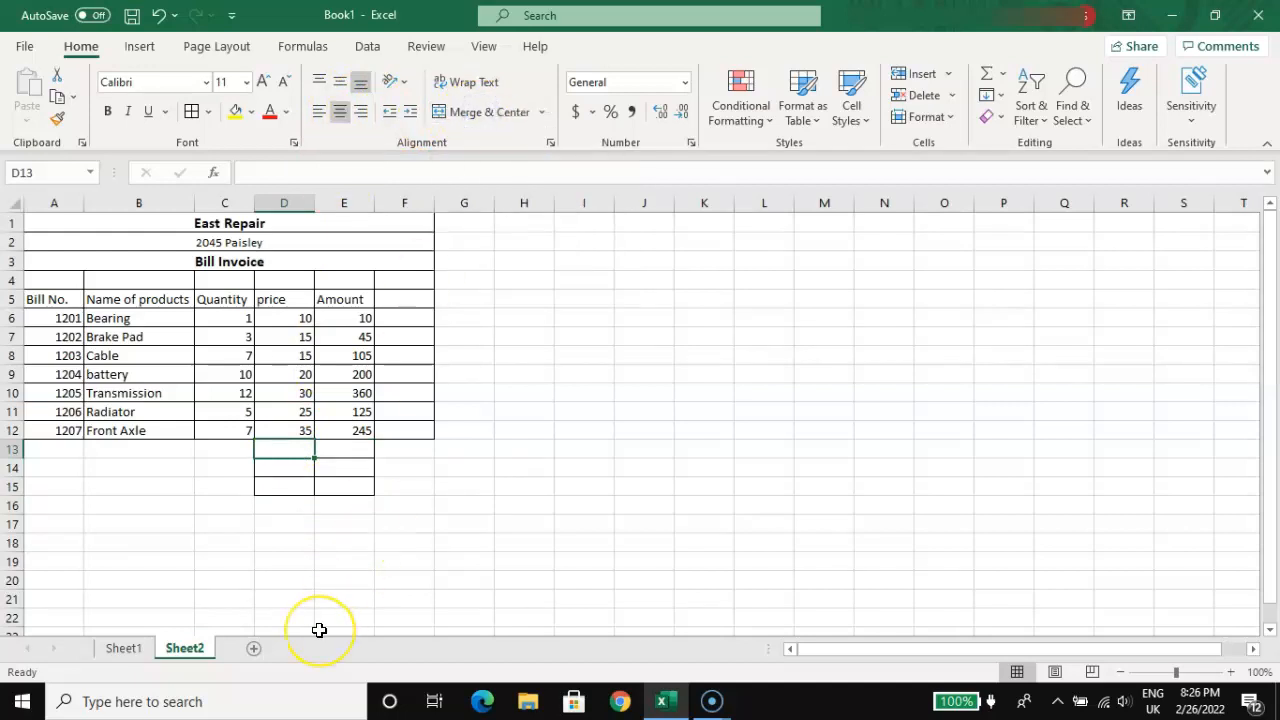
{"action": "type", "text": "Subtotal"}
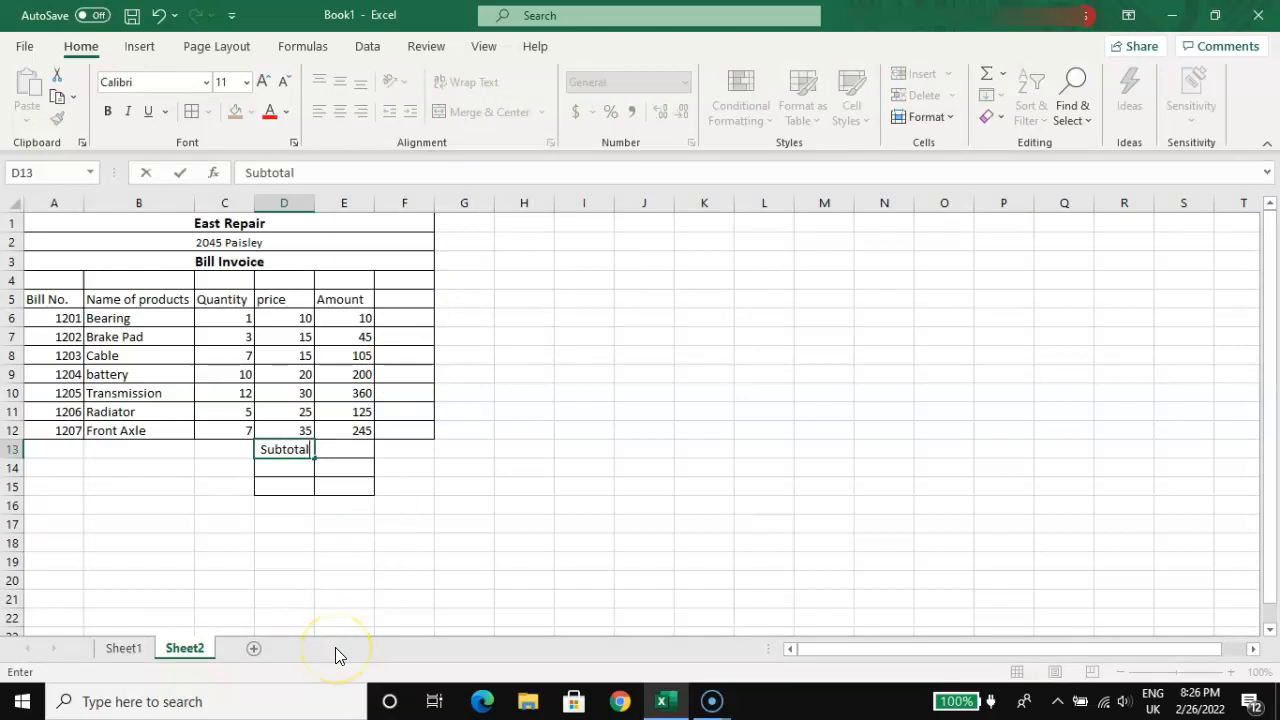
{"action": "left_click", "coordinate": [289, 469]}
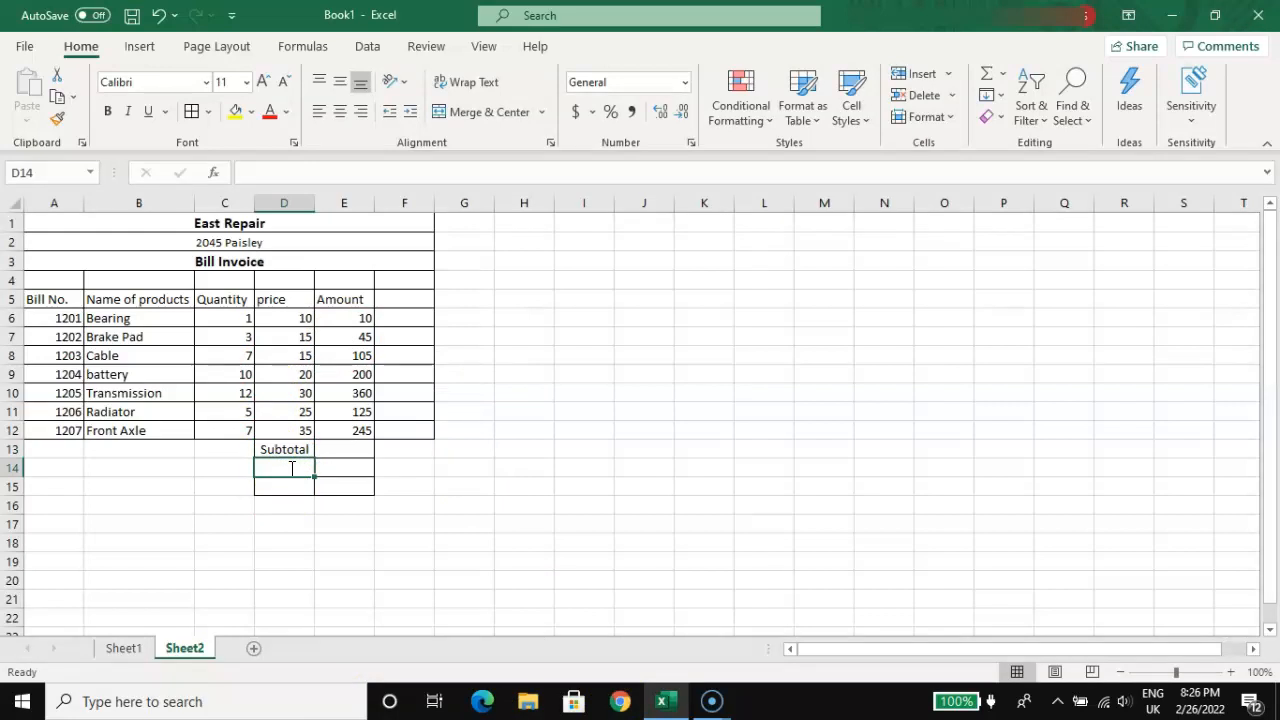
{"action": "type", "text": "Vat 3%"}
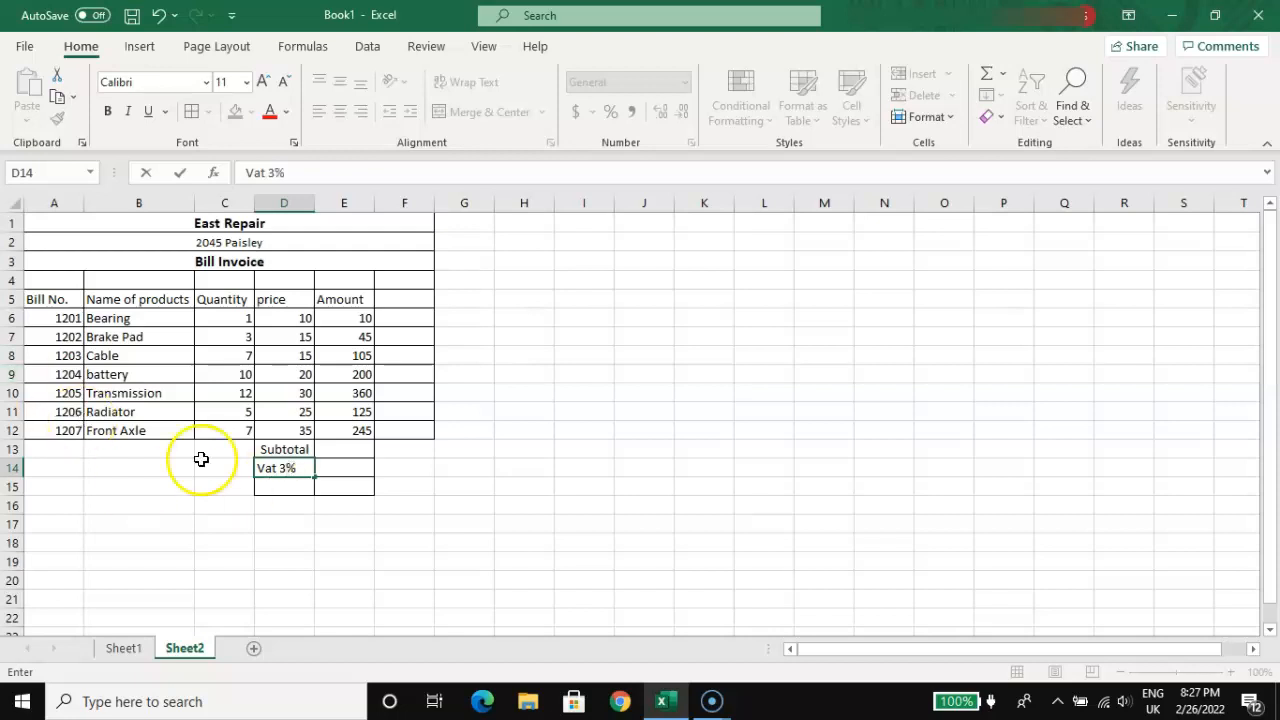
{"action": "left_click", "coordinate": [277, 486]}
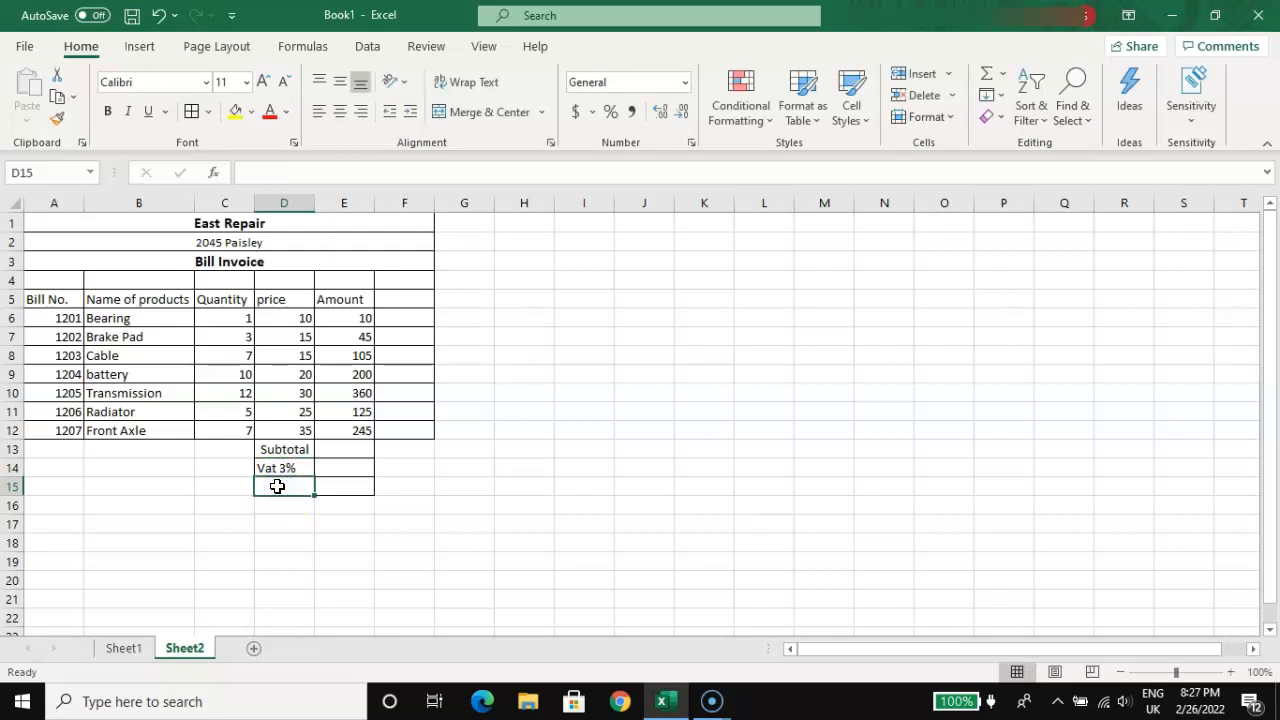
{"action": "type", "text": "To"}
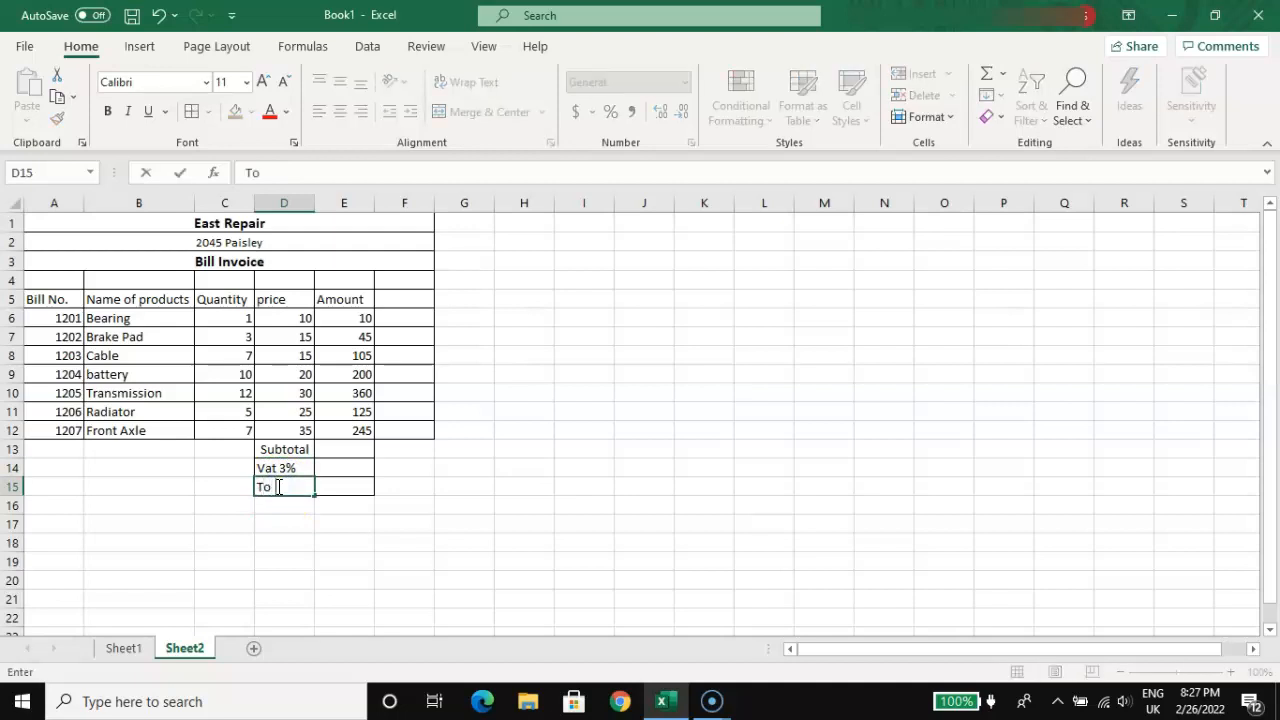
{"action": "type", "text": "tal"}
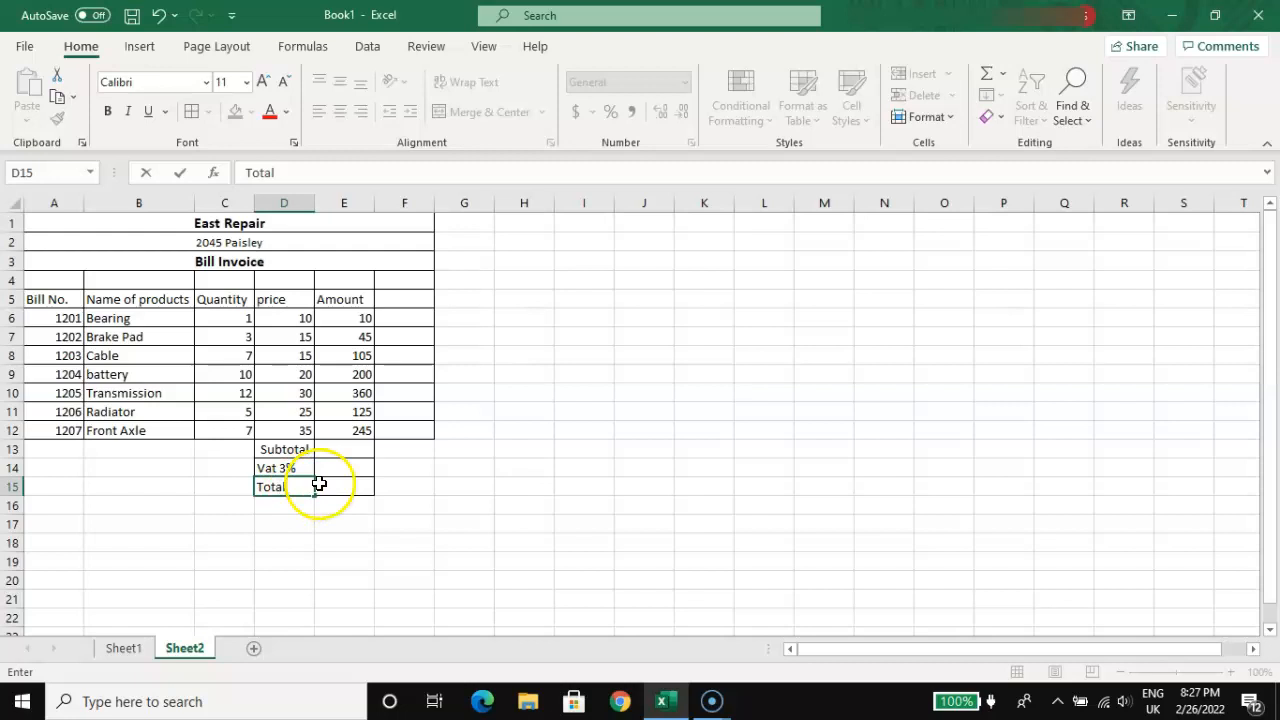
Step: Calculate the subtotal in cell E13 using AutoSum over the amounts, =SUM(E6:E12)
{"action": "left_click", "coordinate": [348, 447]}
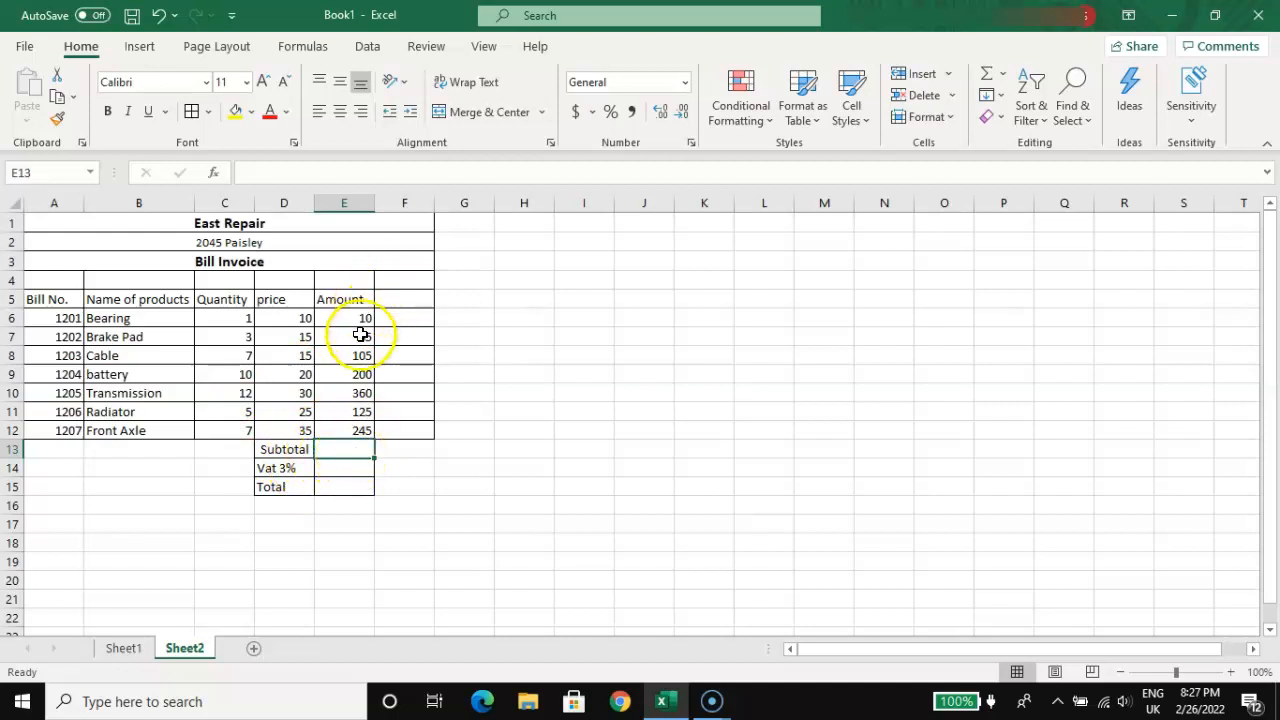
{"action": "left_click", "coordinate": [351, 452]}
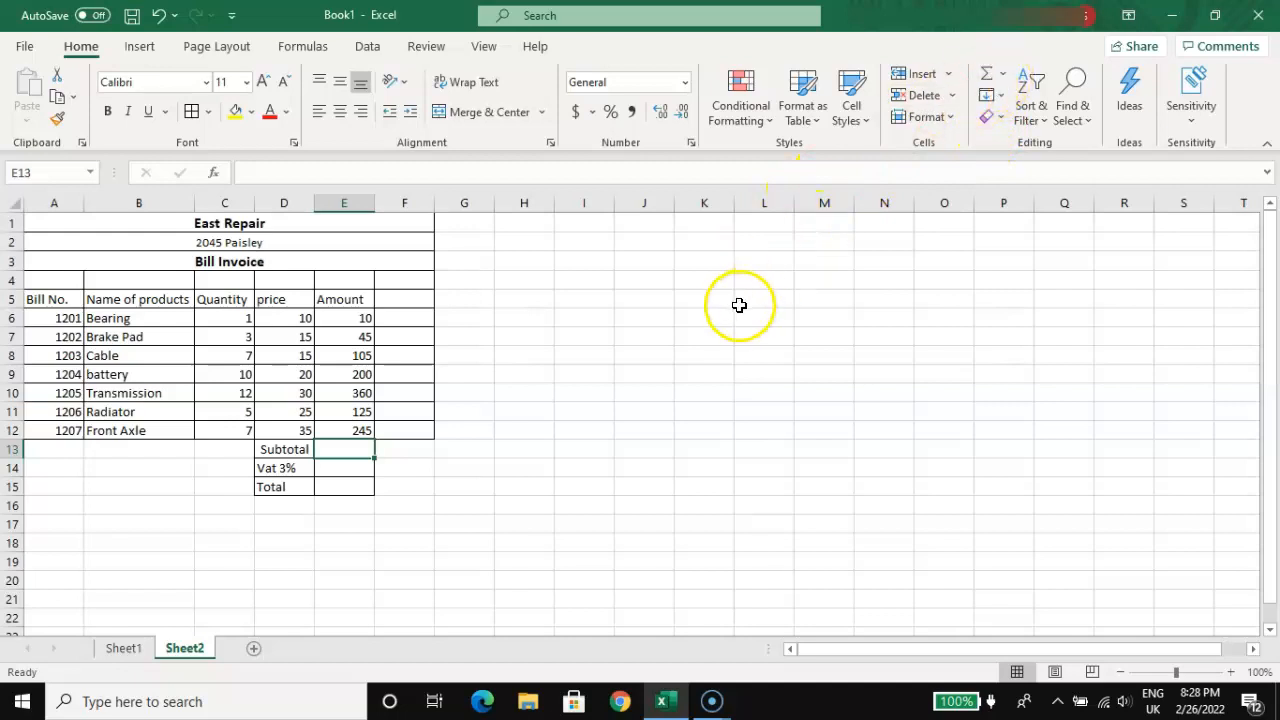
{"action": "left_click", "coordinate": [1004, 76]}
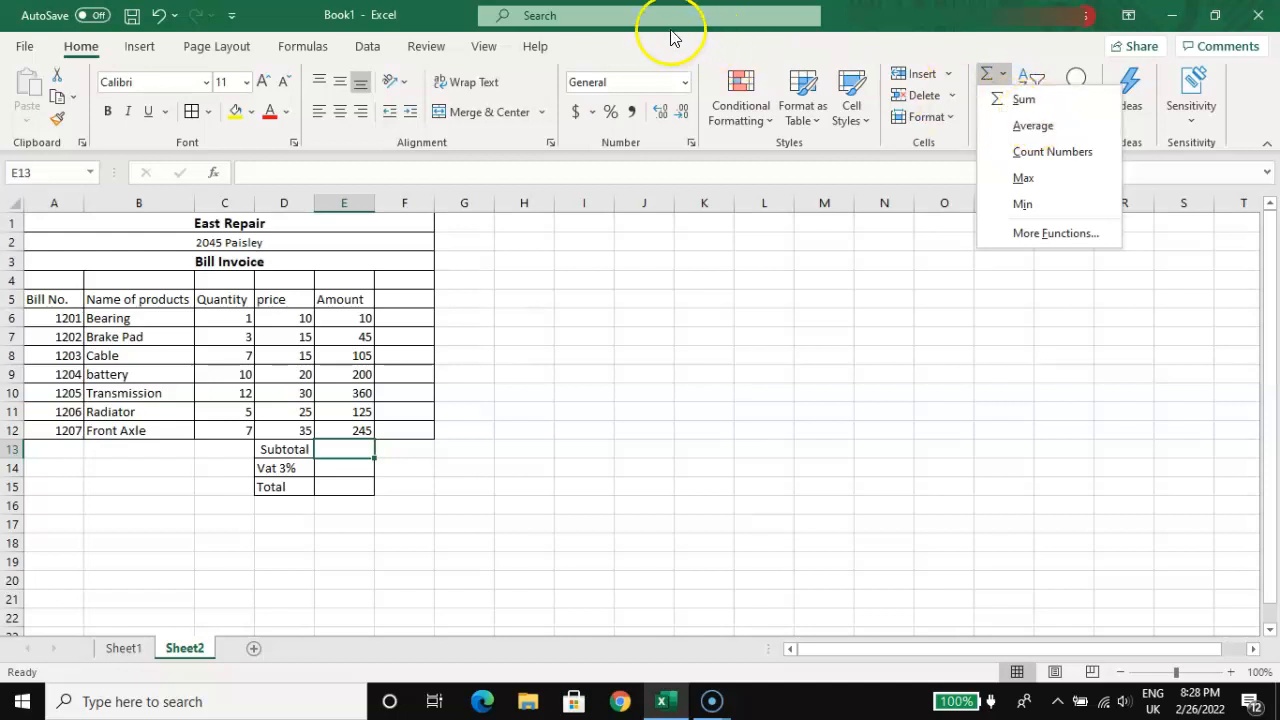
{"action": "left_click", "coordinate": [614, 14]}
{"action": "type", "text": "auto"}
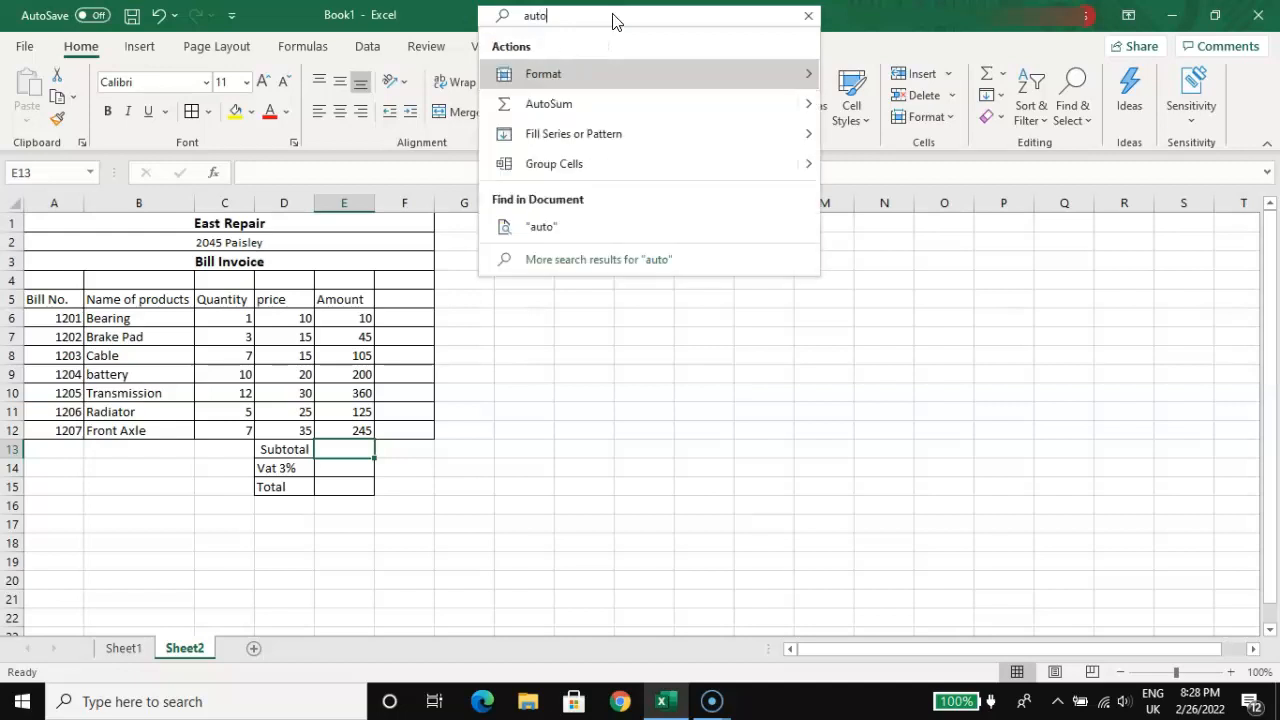
{"action": "left_click", "coordinate": [553, 105]}
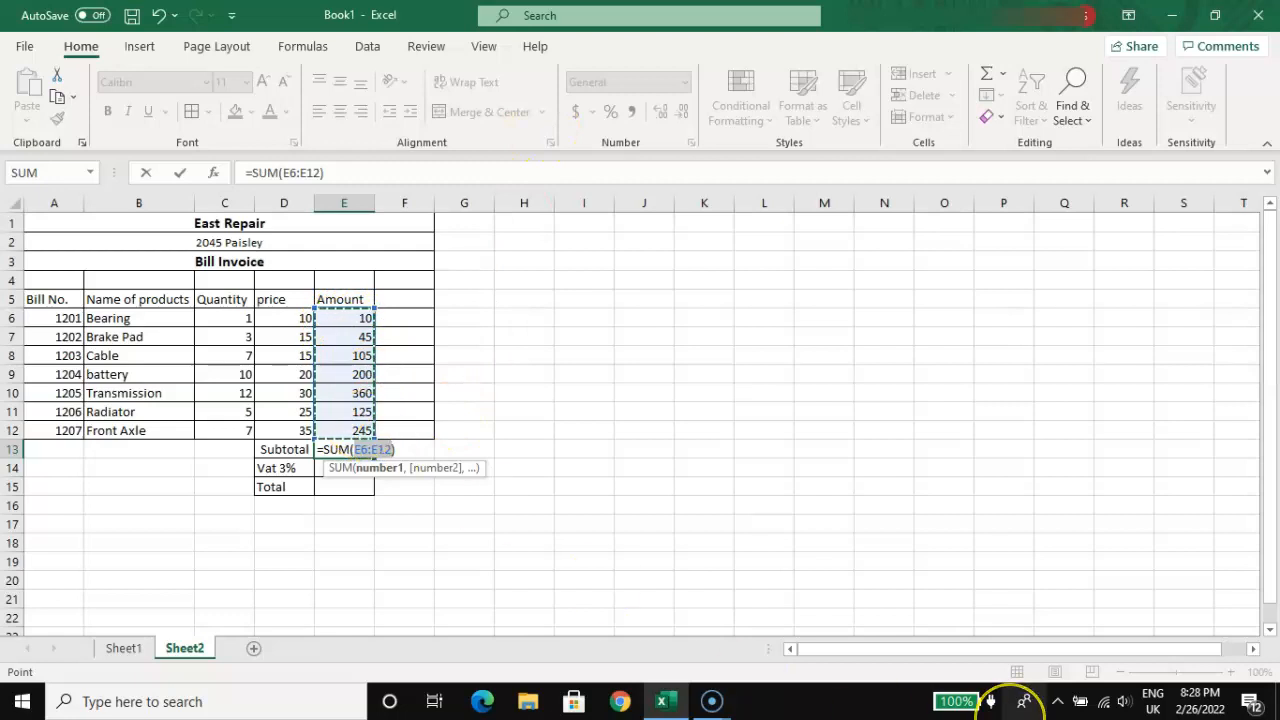
{"action": "key", "text": "Return"}
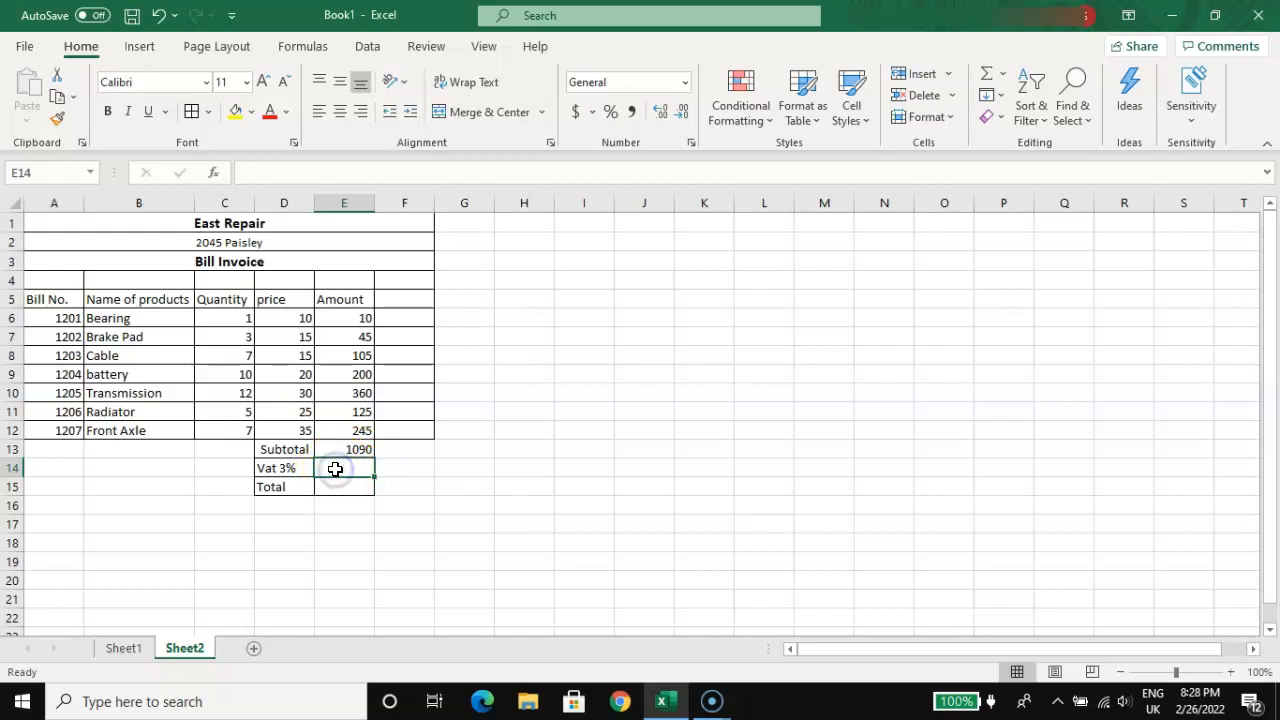
Step: Calculate the 3% VAT in cell E14 with the formula =E13*3/100
{"action": "type", "text": "="}
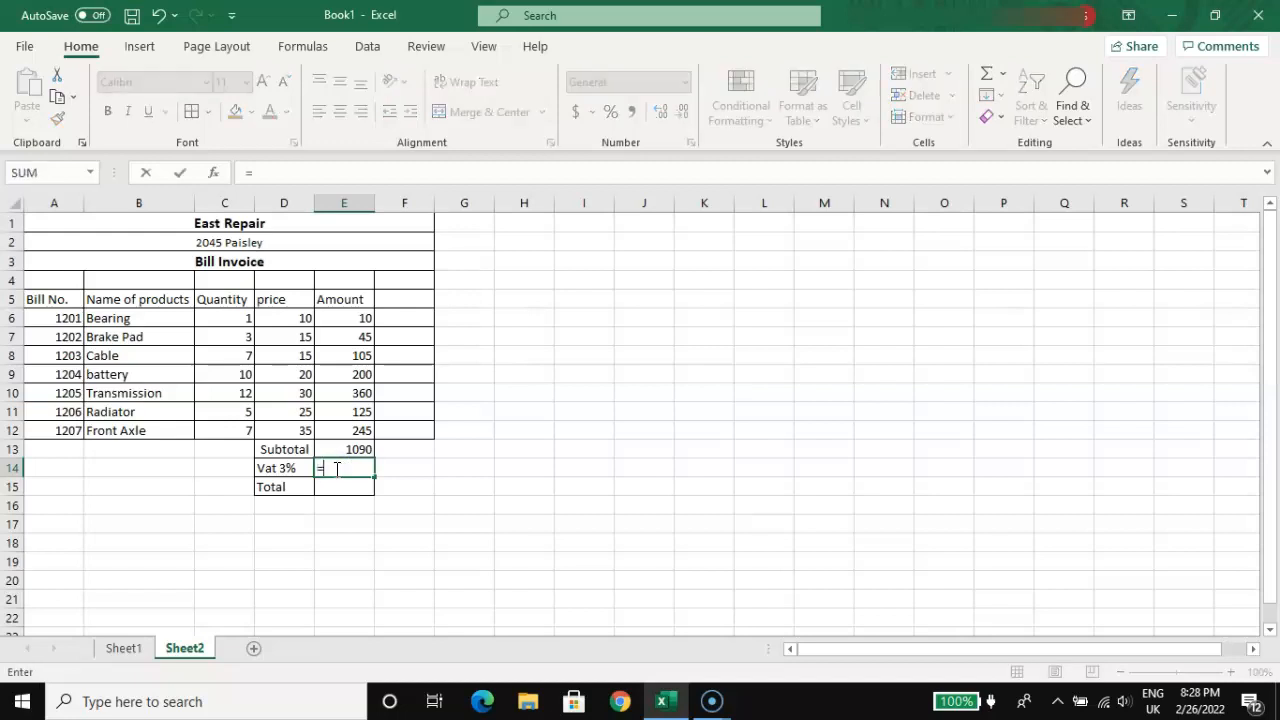
{"action": "left_click", "coordinate": [357, 450]}
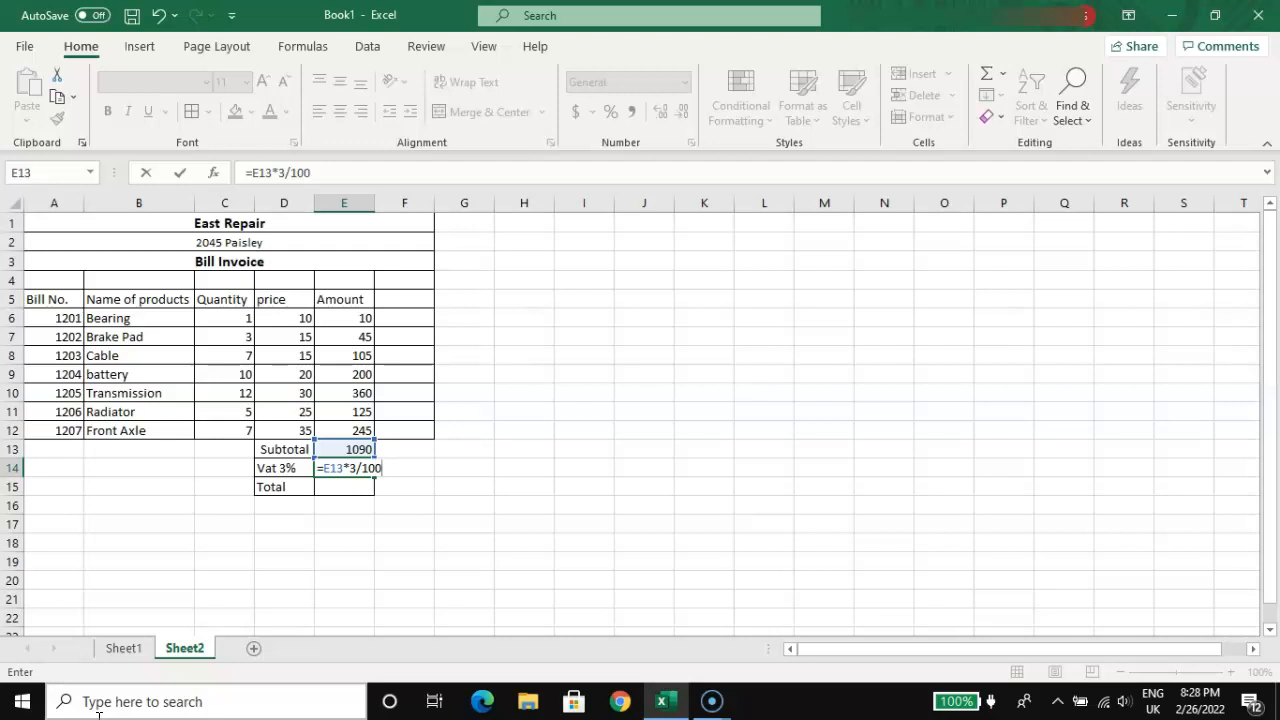
{"action": "key", "text": "Return"}
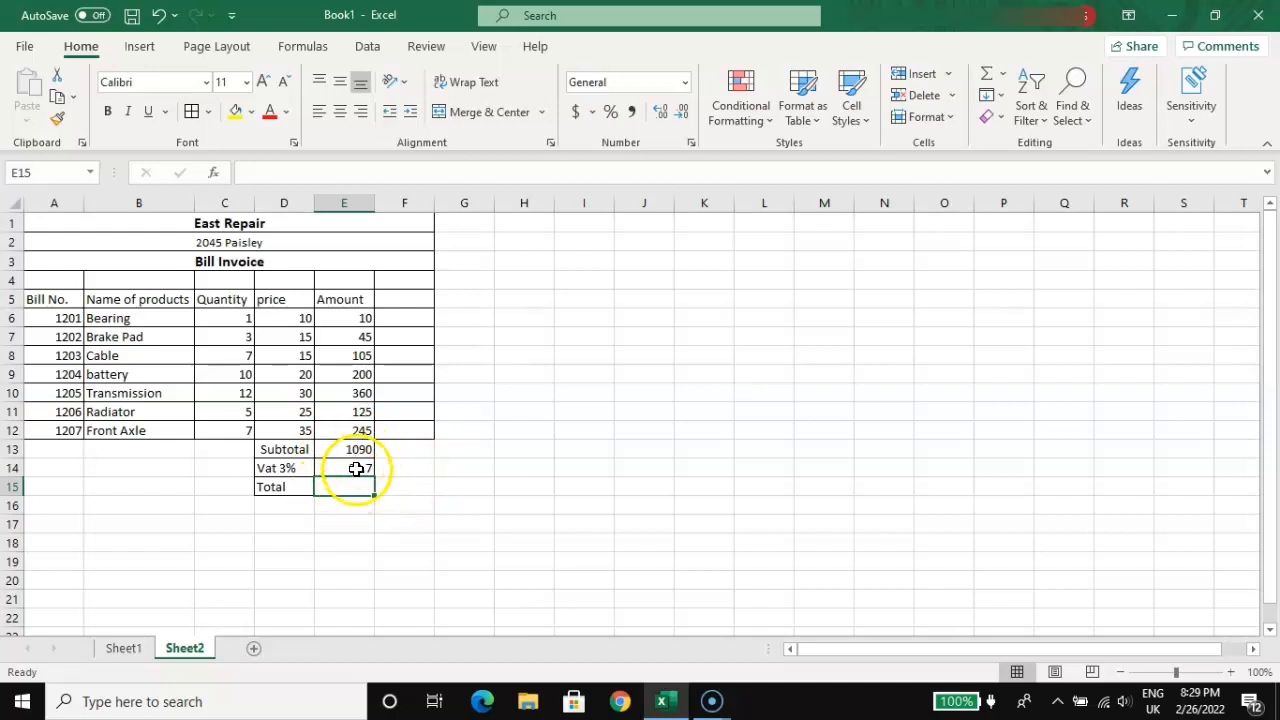
Step: Calculate the invoice total in cell E15 by adding subtotal and VAT with the formula =E13+E14
{"action": "left_click", "coordinate": [338, 489]}
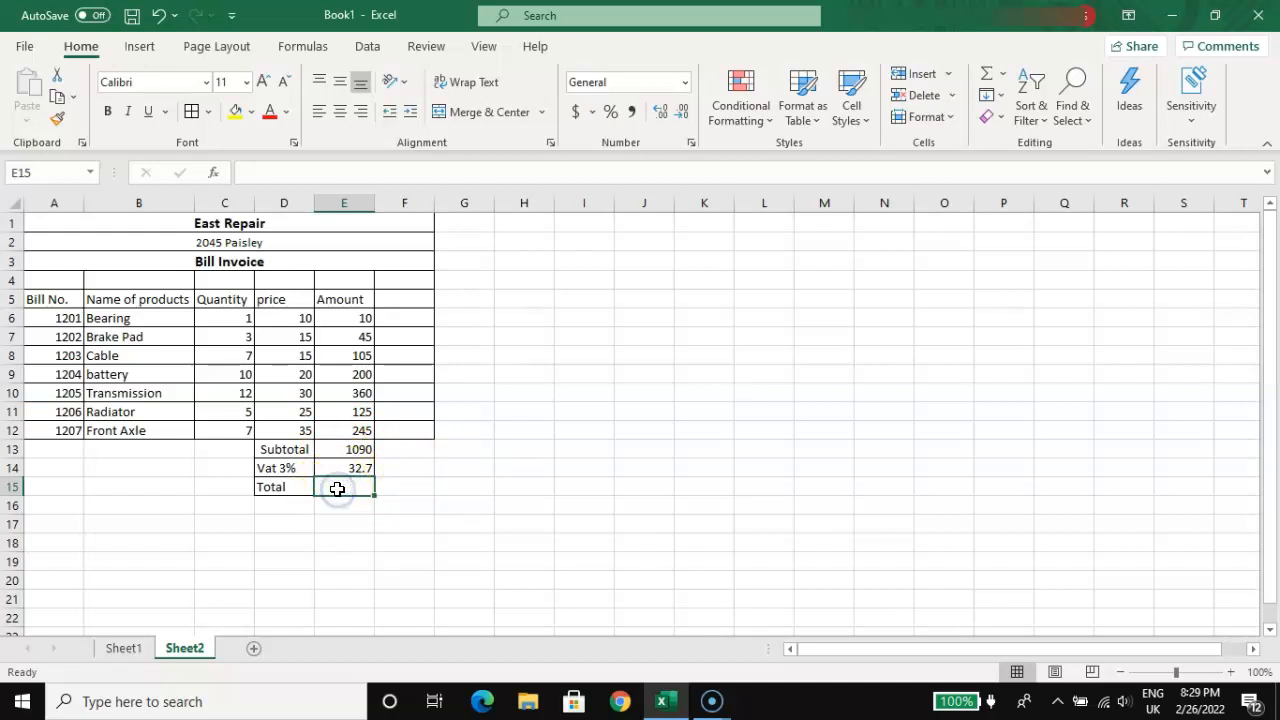
{"action": "type", "text": "="}
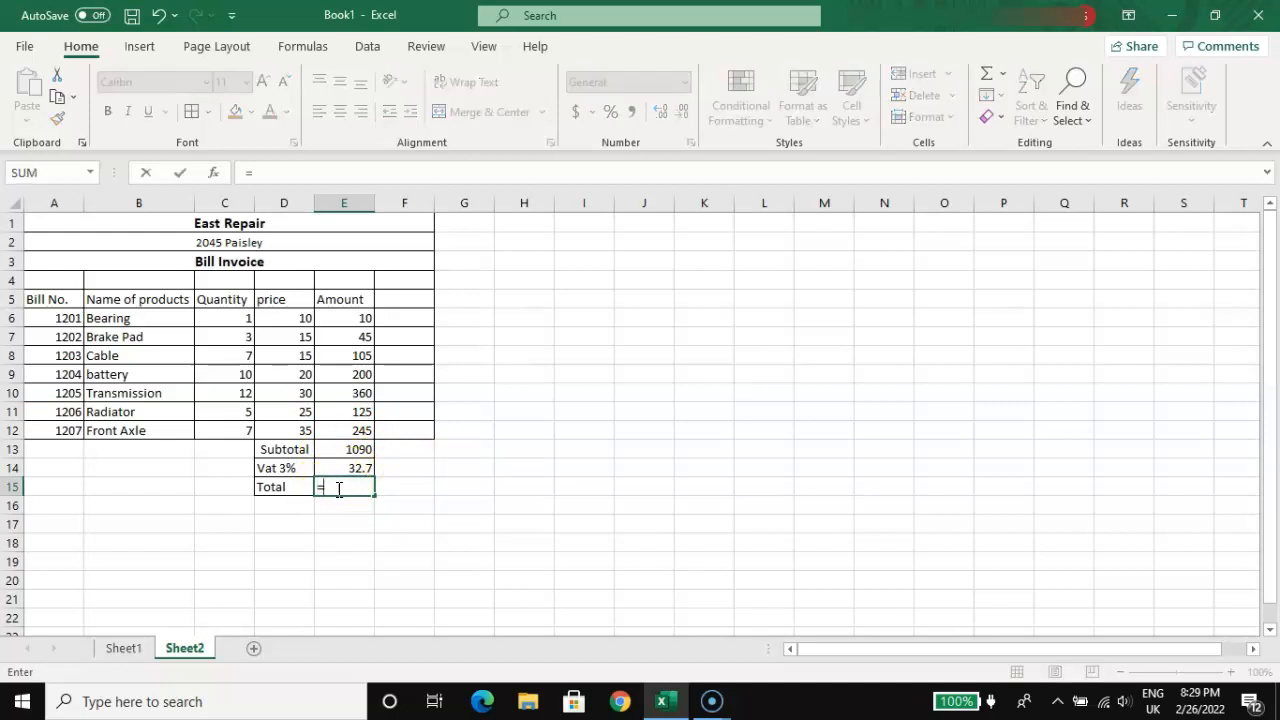
{"action": "left_click", "coordinate": [355, 450]}
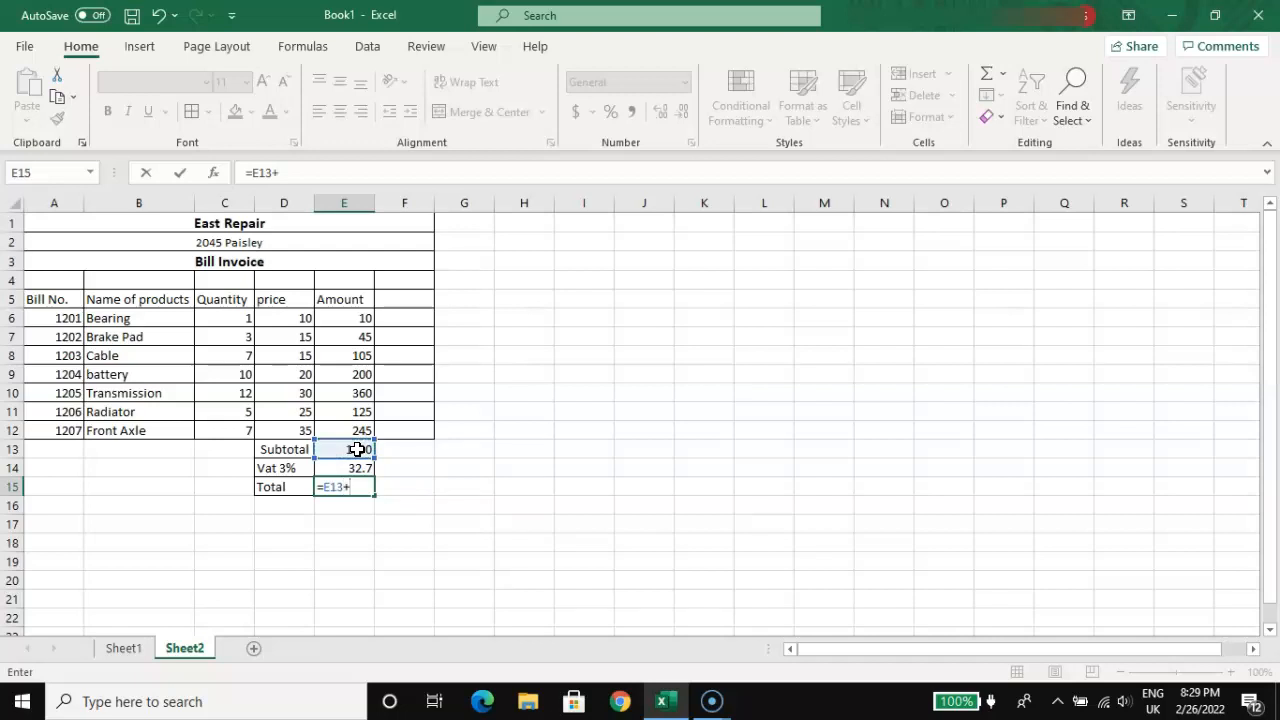
{"action": "left_click", "coordinate": [357, 469]}
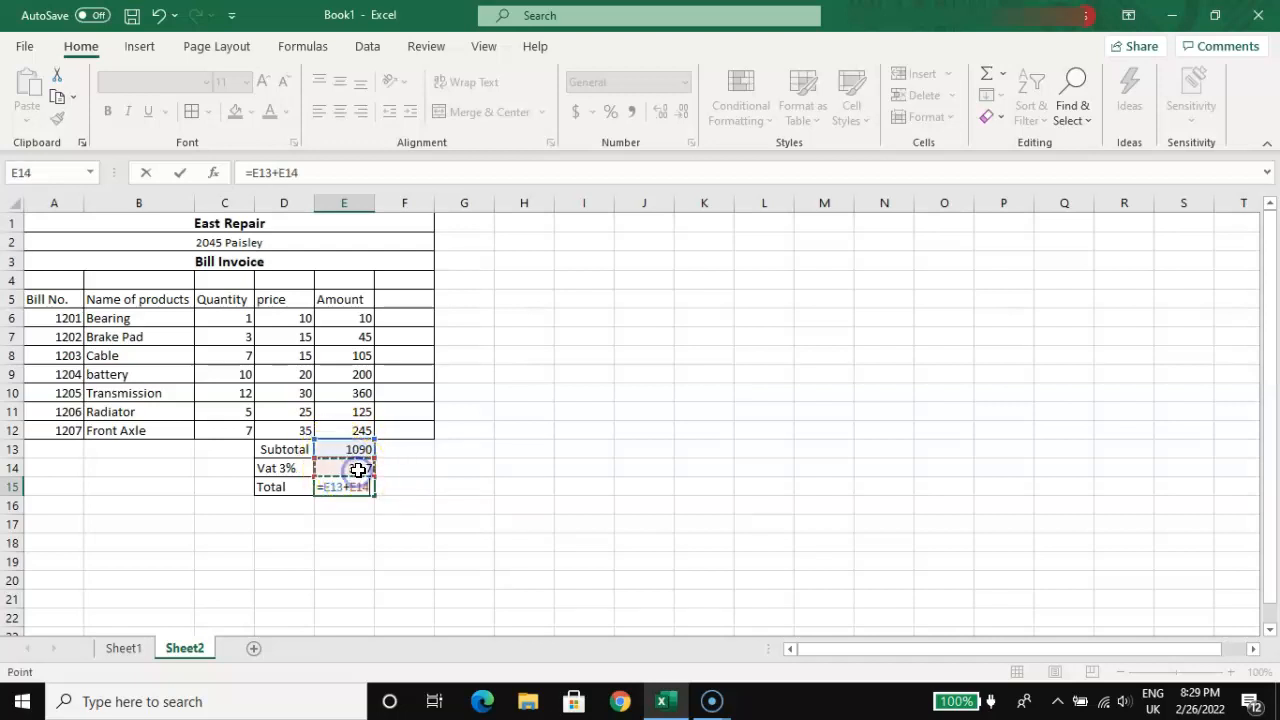
{"action": "key", "text": "Return"}
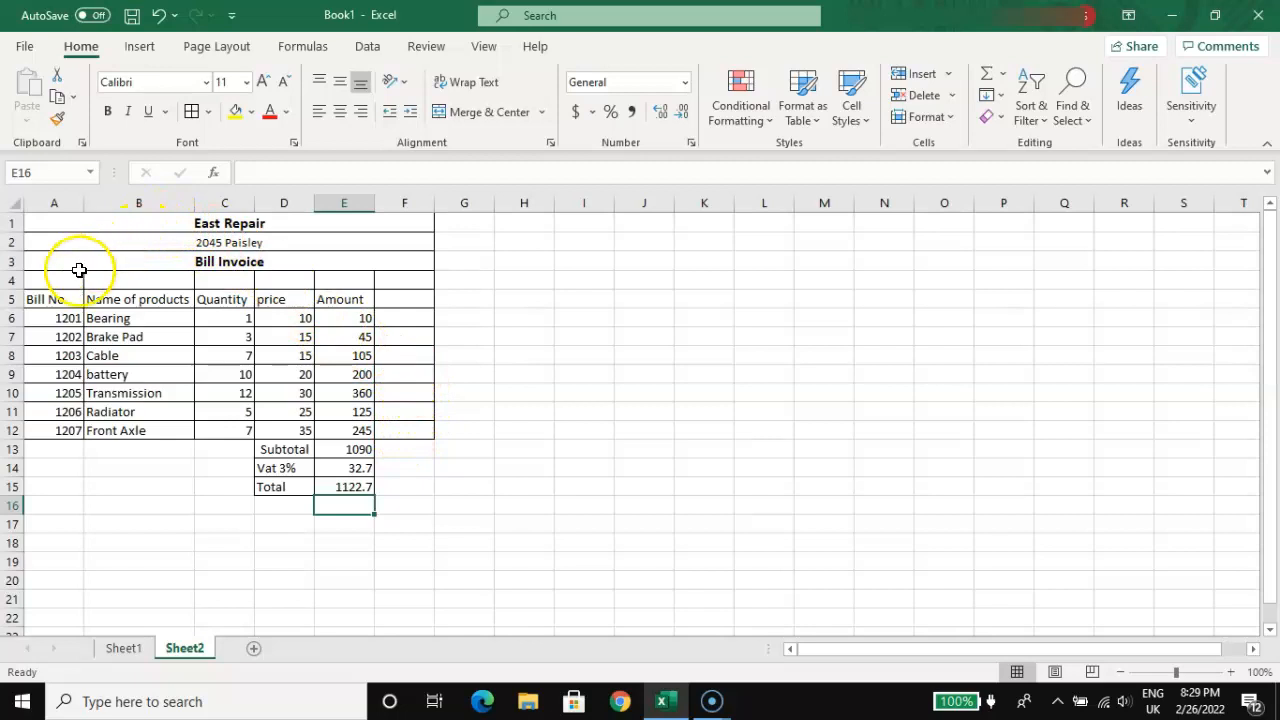
Step: Fill the column header cells A5:E5 with dark blue
{"action": "left_click", "coordinate": [34, 300]}
{"action": "left_click_drag", "start_coordinate": [34, 300], "coordinate": [343, 292]}
{"action": "left_click", "coordinate": [251, 112]}
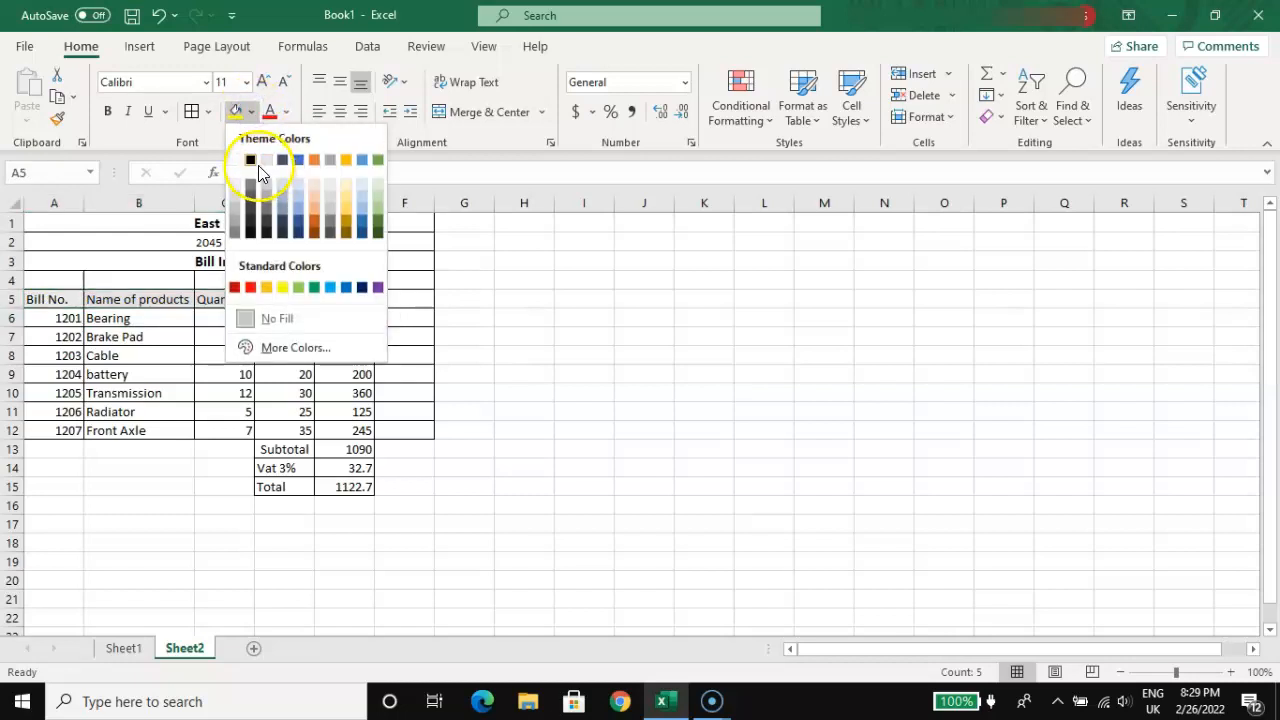
{"action": "left_click", "coordinate": [297, 220]}
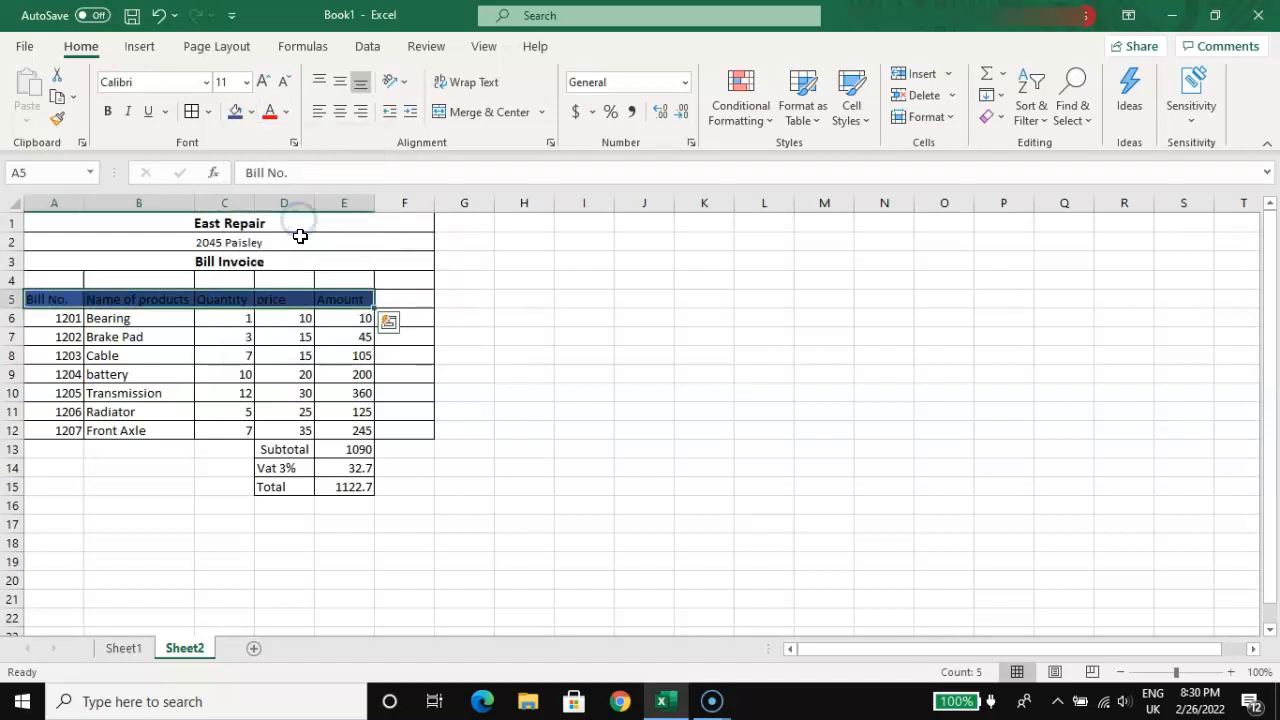
{"action": "left_click", "coordinate": [590, 528]}
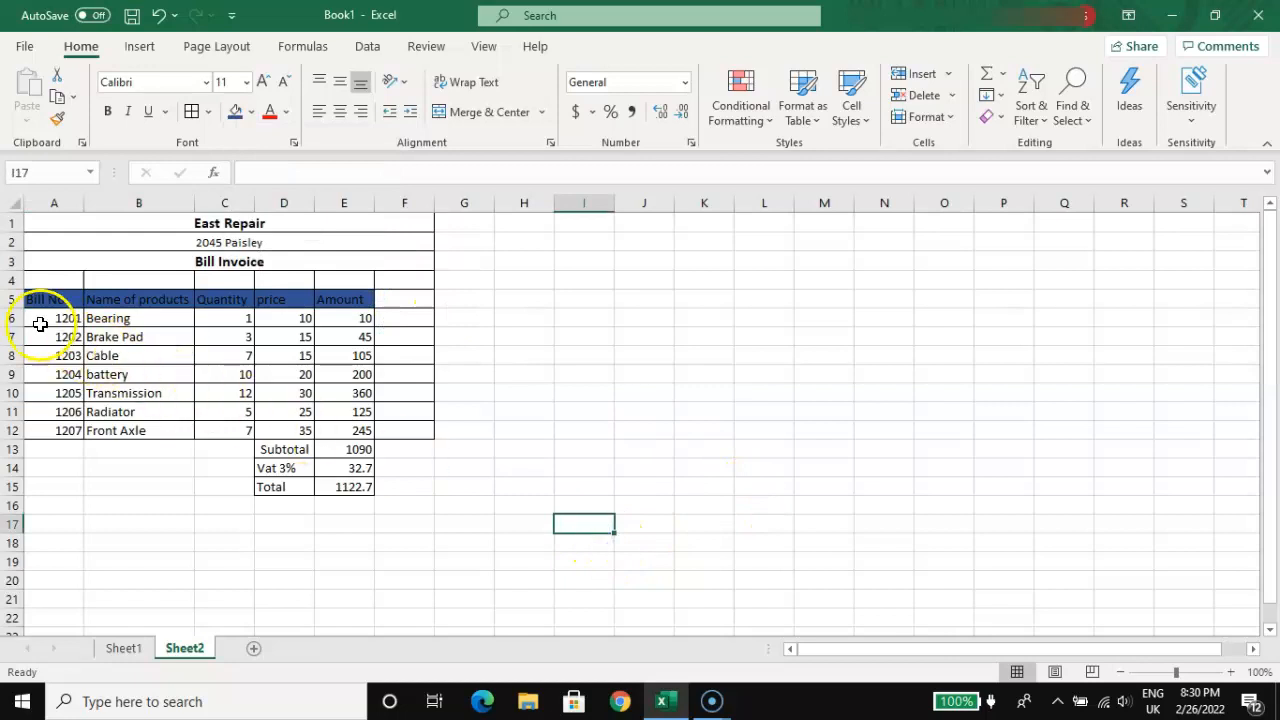
Step: Fill the product rows A6:E12 with light gold
{"action": "left_click_drag", "start_coordinate": [28, 322], "coordinate": [327, 431]}
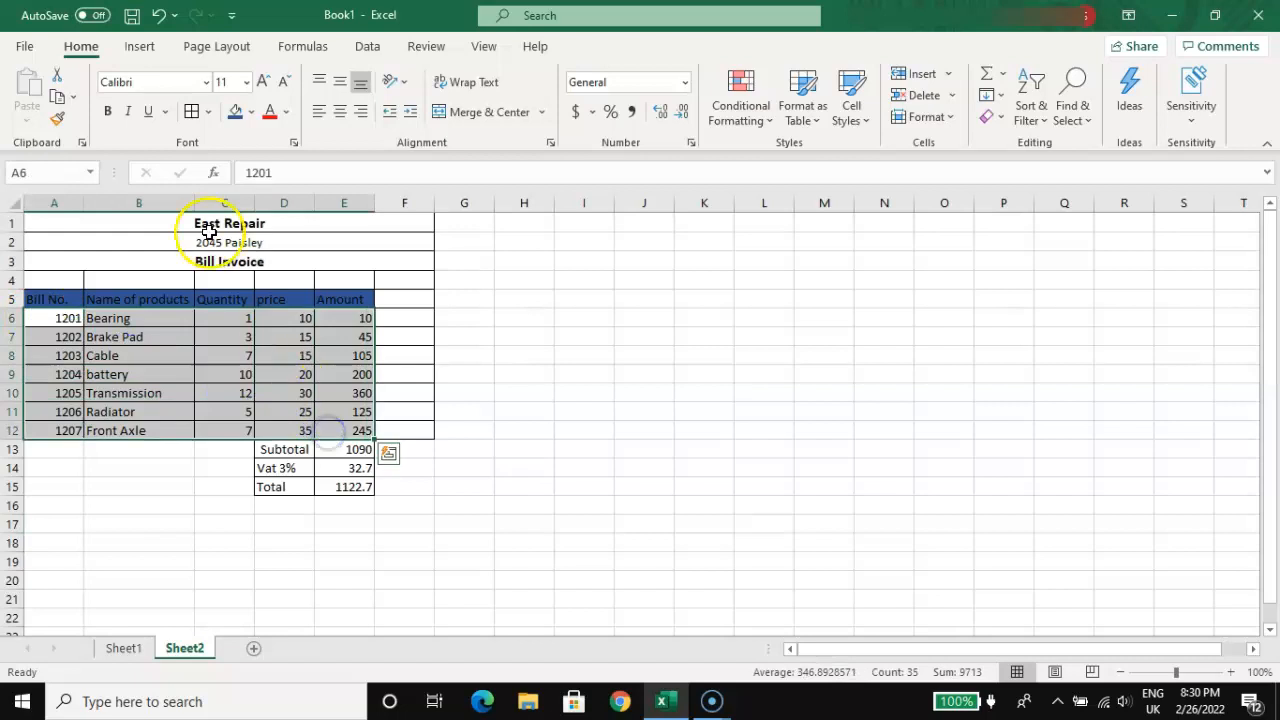
{"action": "left_click", "coordinate": [254, 116]}
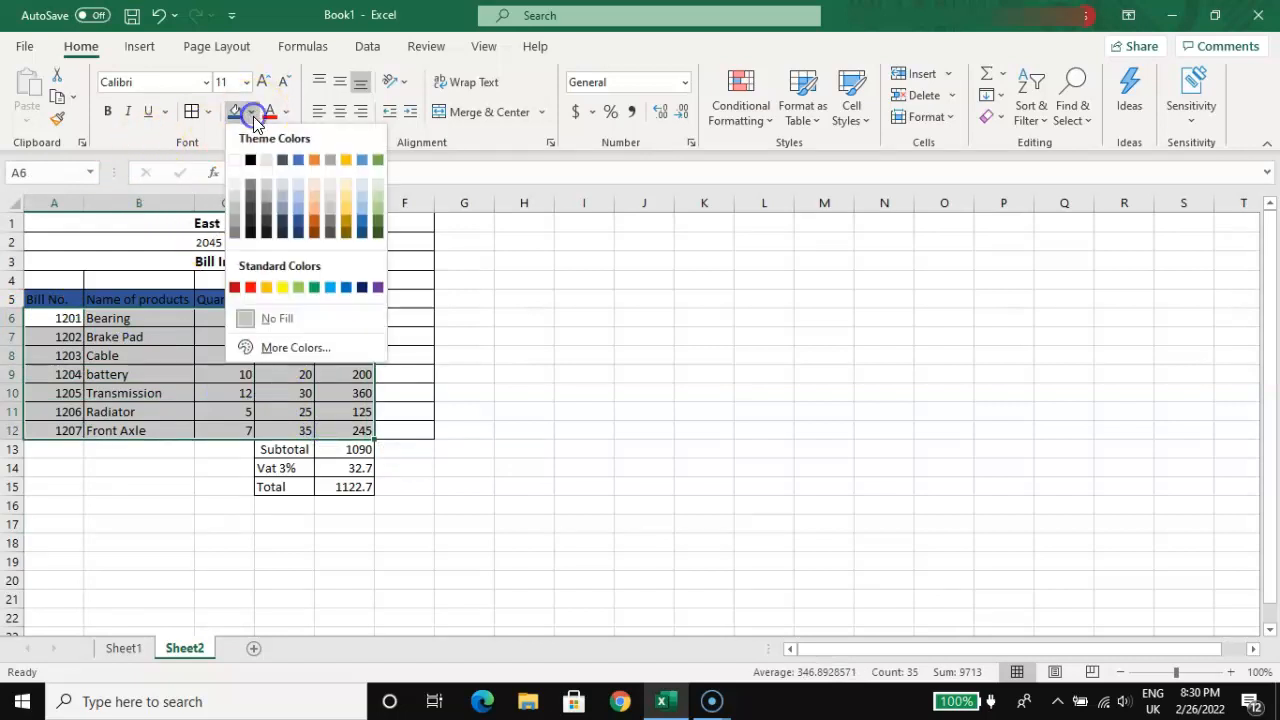
{"action": "left_click", "coordinate": [352, 218]}
{"action": "left_click", "coordinate": [466, 575]}
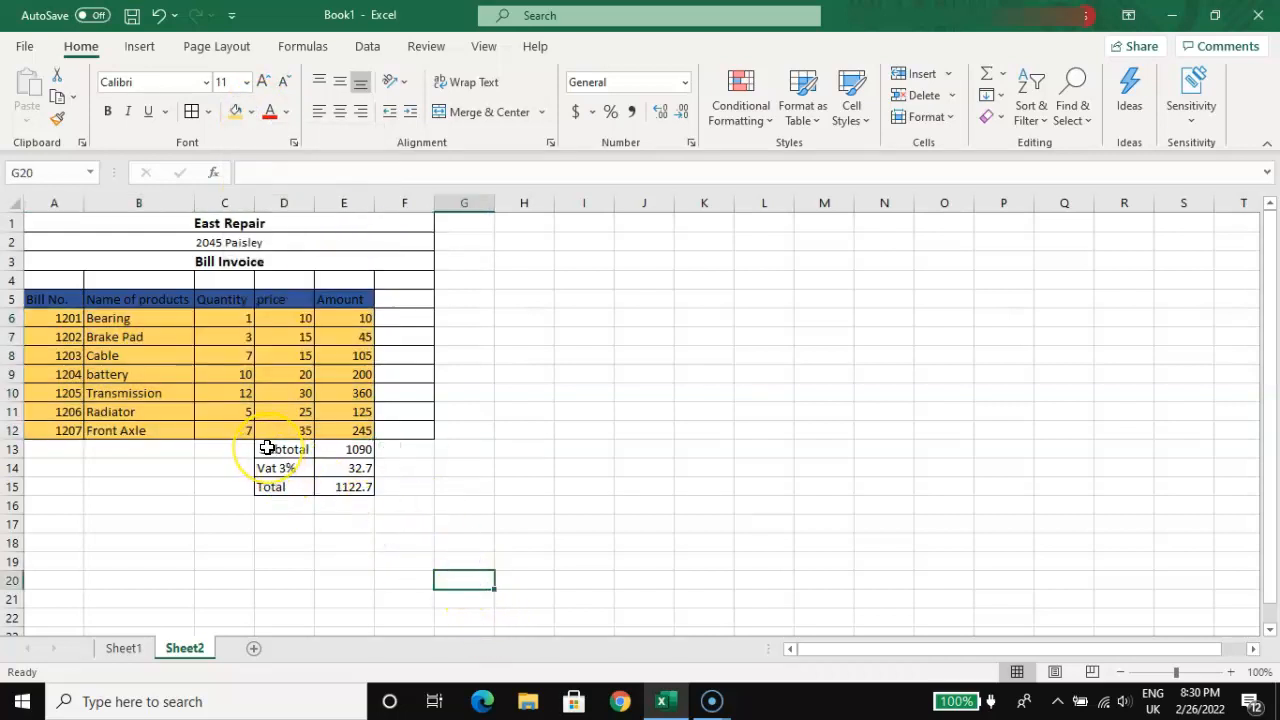
Step: Right-align the Subtotal, Vat 3% and Total labels in cells D13:D15
{"action": "left_click_drag", "start_coordinate": [267, 447], "coordinate": [285, 483]}
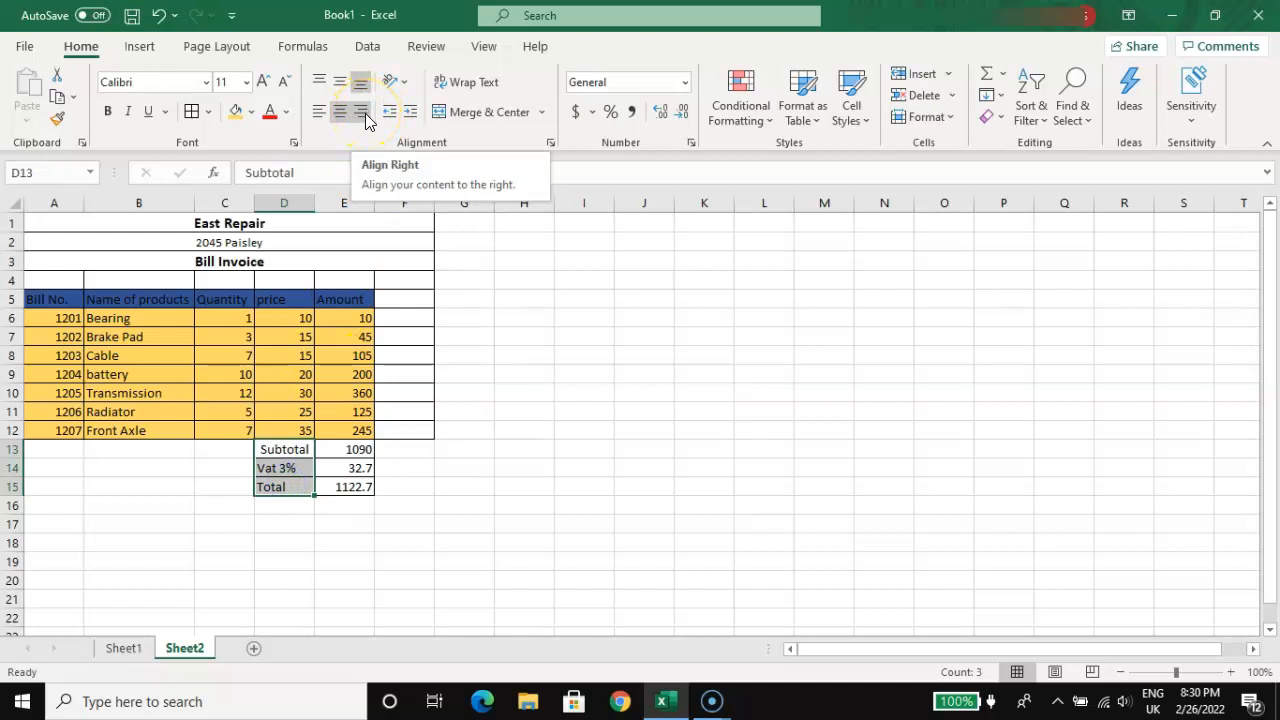
{"action": "left_click", "coordinate": [328, 114]}
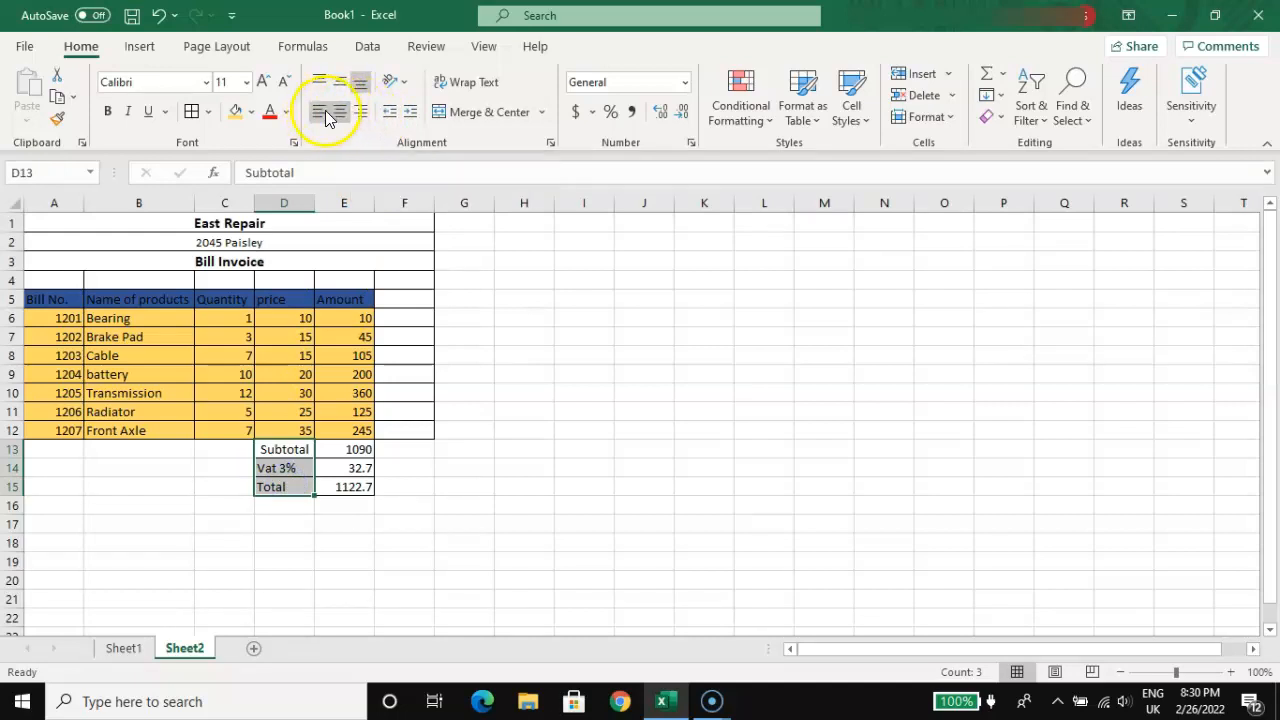
{"action": "left_click", "coordinate": [338, 116]}
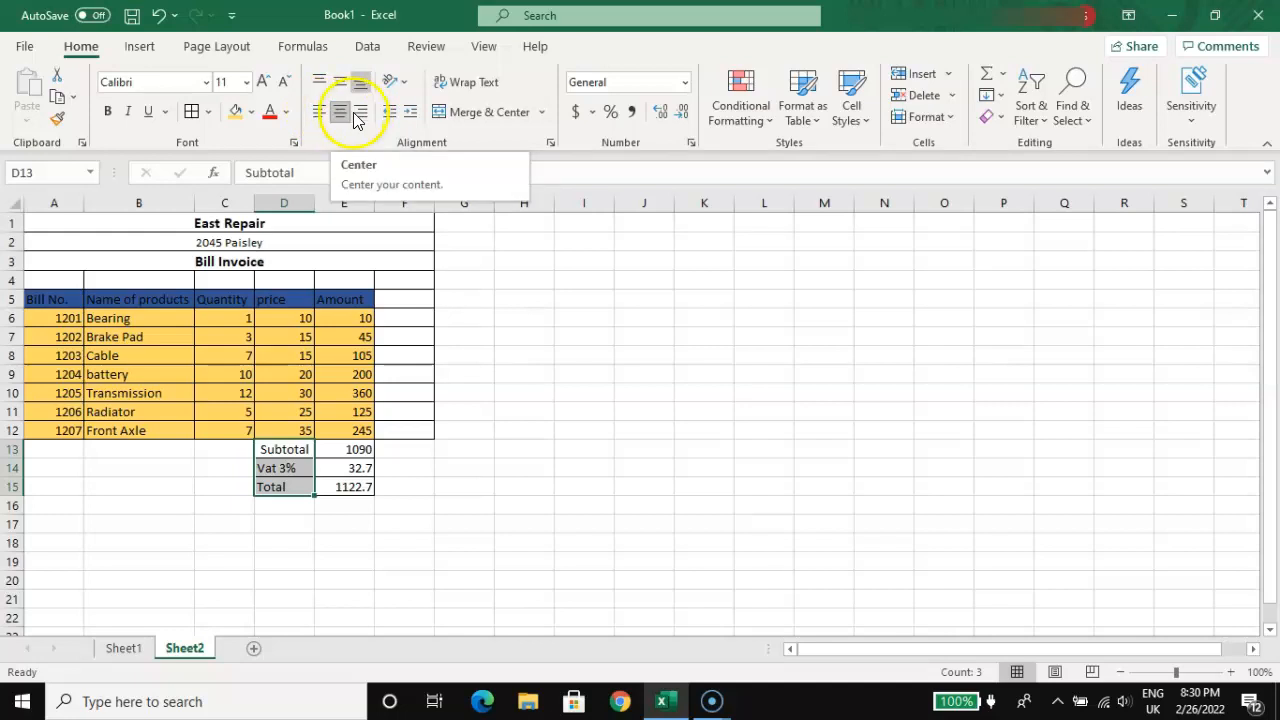
{"action": "left_click", "coordinate": [362, 113]}
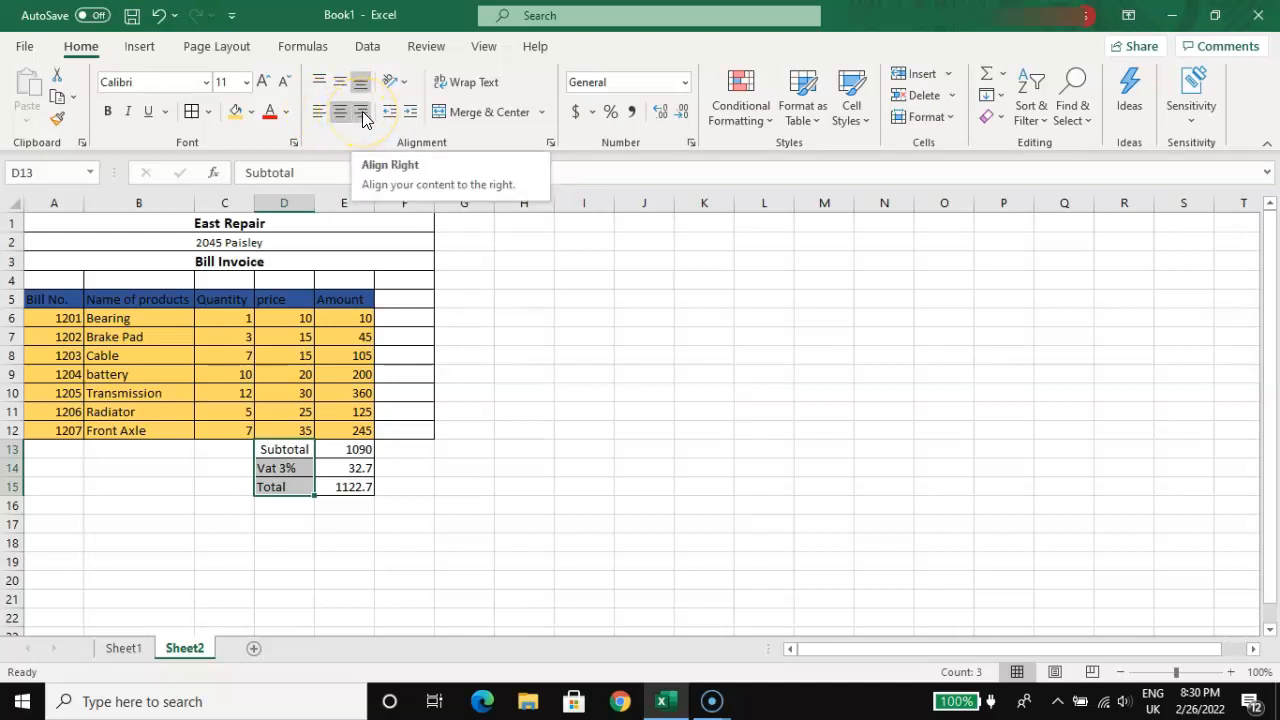
{"action": "left_click", "coordinate": [362, 111]}
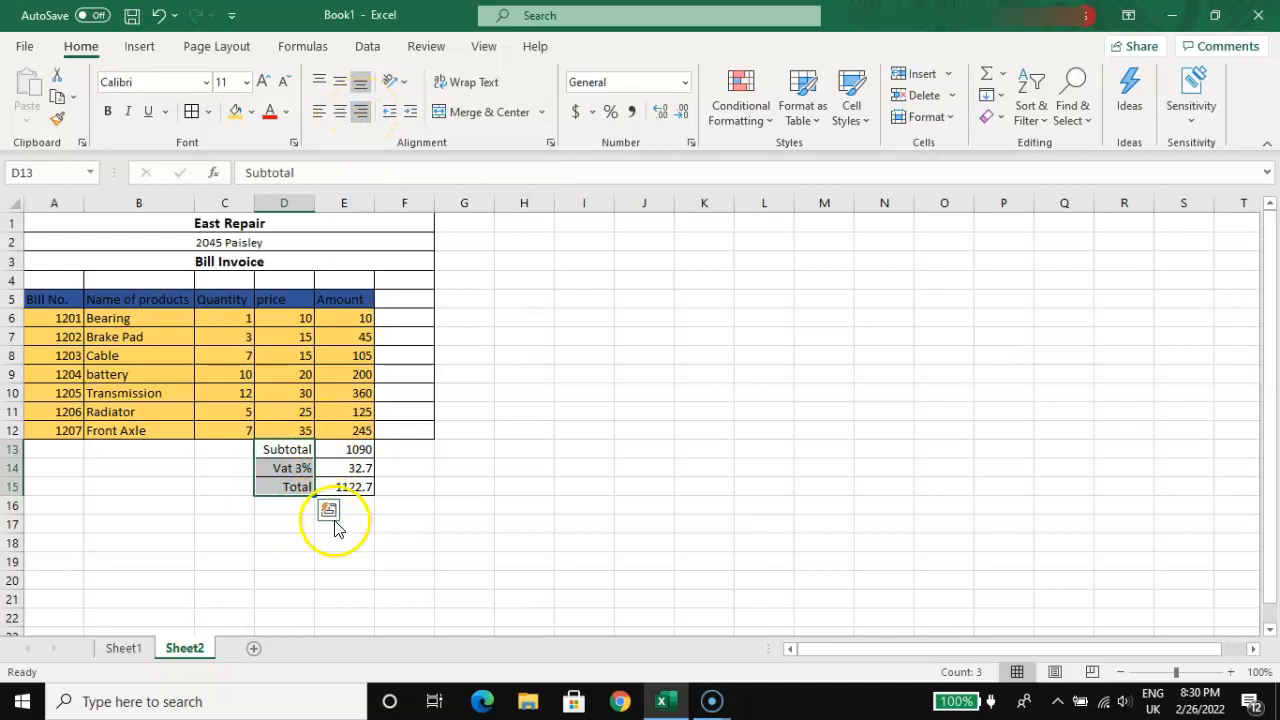
{"action": "left_click", "coordinate": [281, 543]}
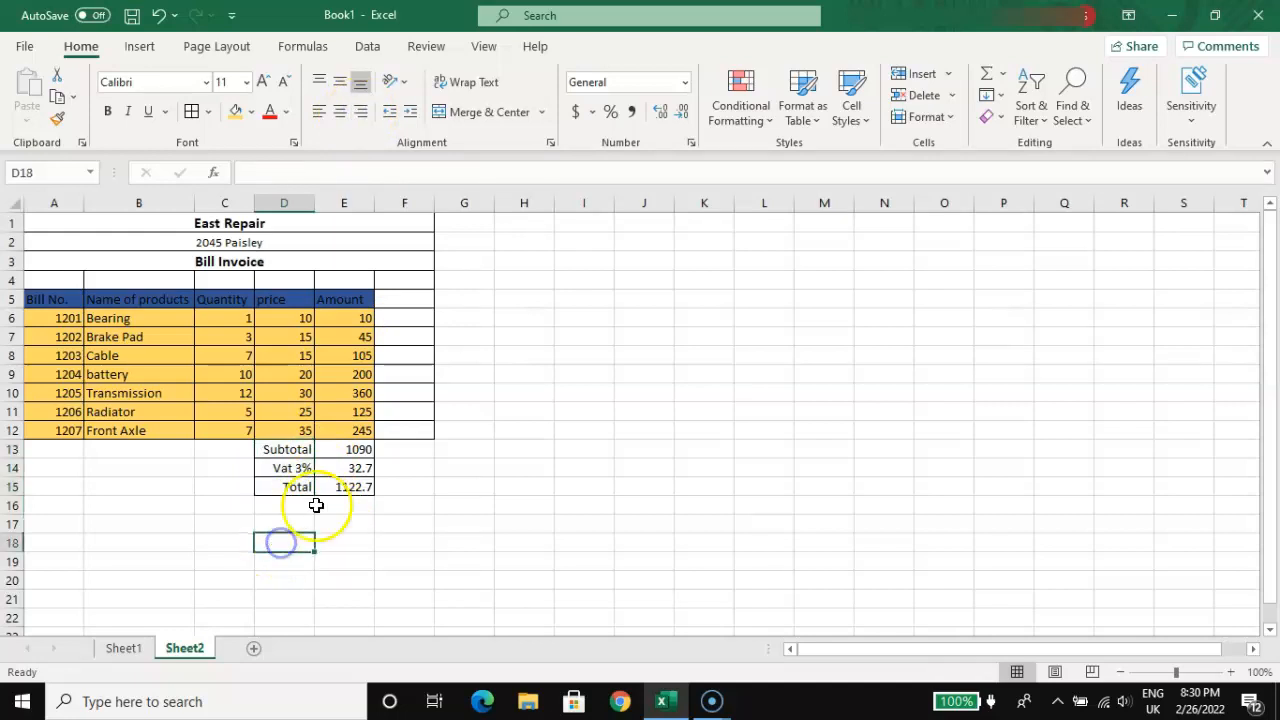
Step: Fill the subtotal, VAT and total cells D13:E15 with dark green, after trying light blue
{"action": "left_click_drag", "start_coordinate": [268, 449], "coordinate": [334, 487]}
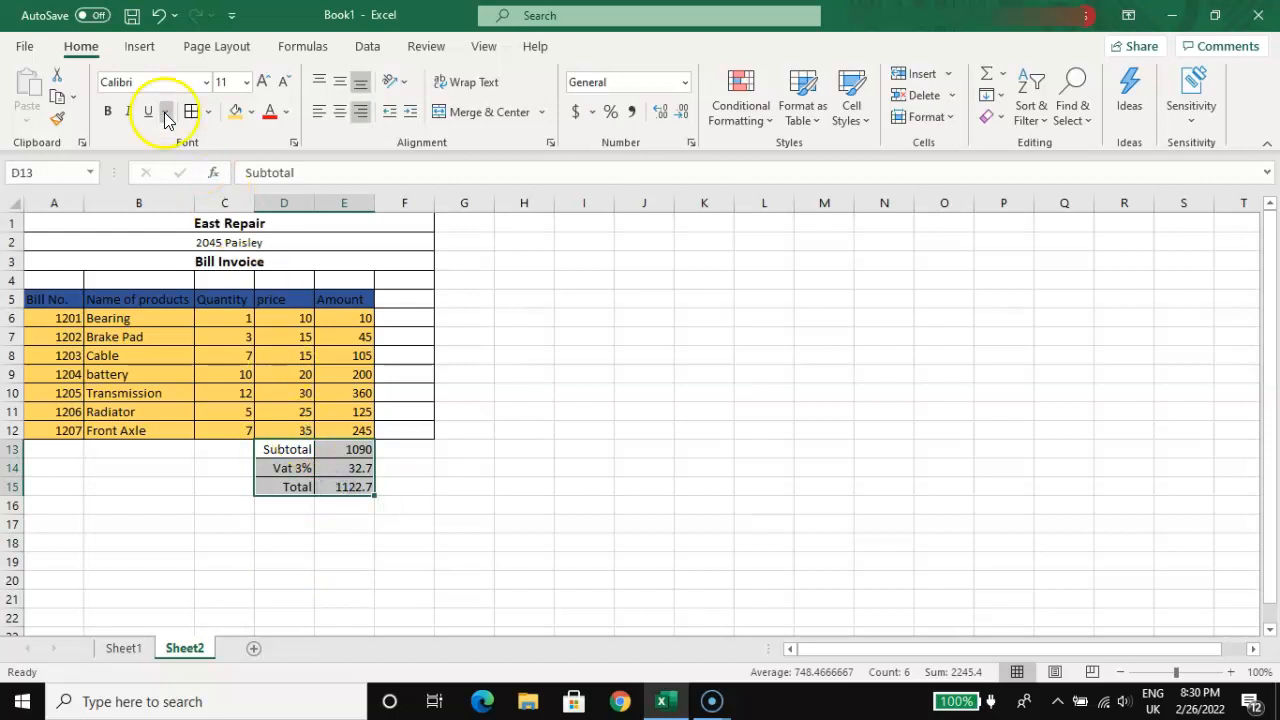
{"action": "left_click", "coordinate": [251, 111]}
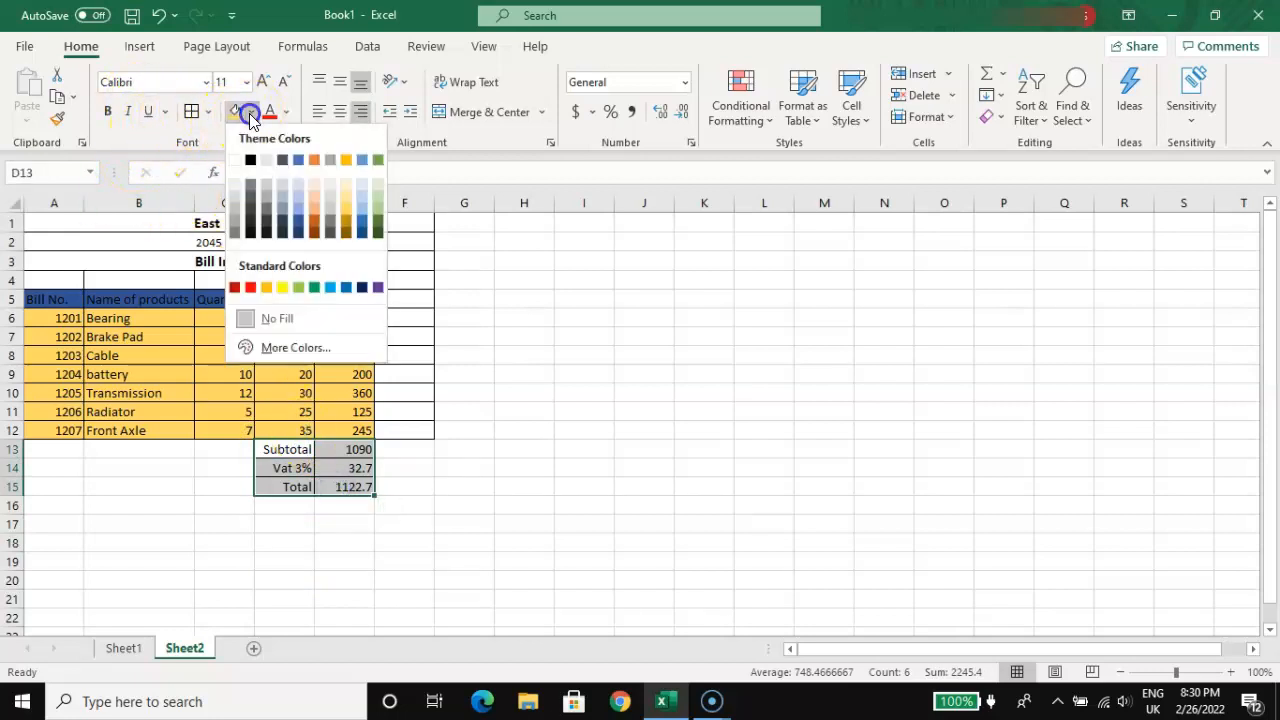
{"action": "left_click", "coordinate": [301, 205]}
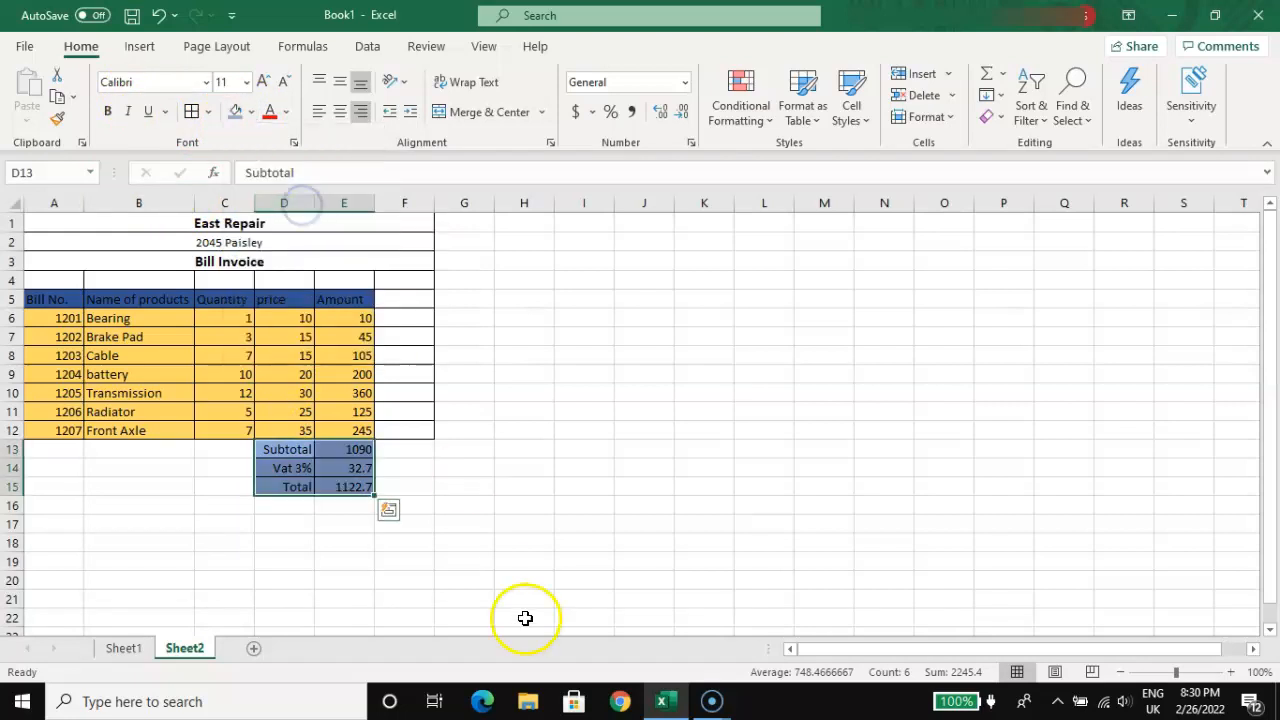
{"action": "left_click", "coordinate": [251, 111]}
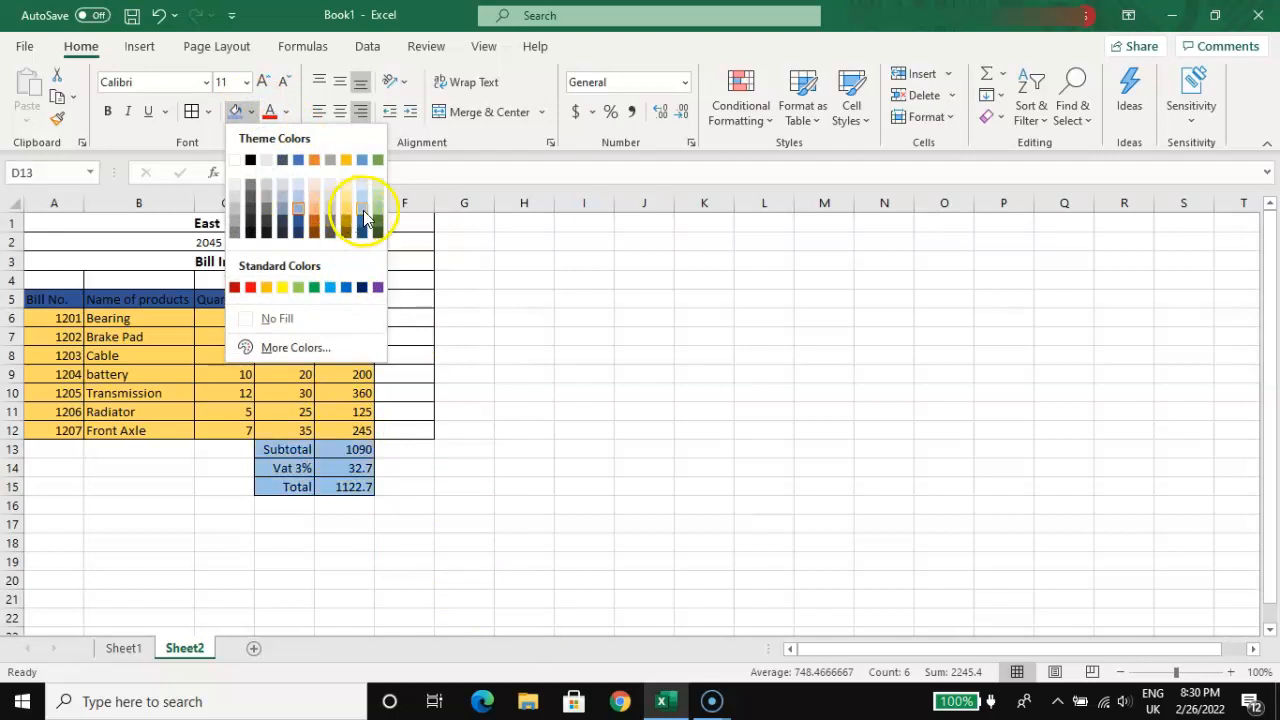
{"action": "left_click", "coordinate": [376, 225]}
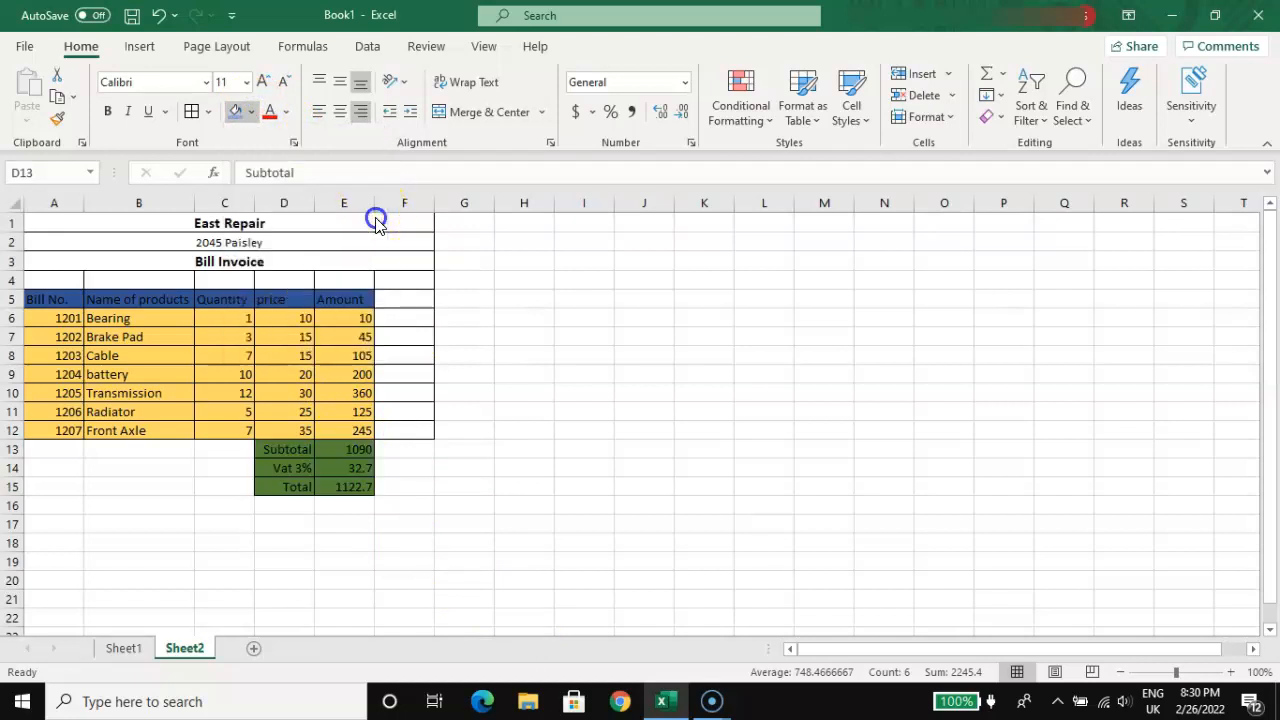
{"action": "left_click", "coordinate": [362, 578]}
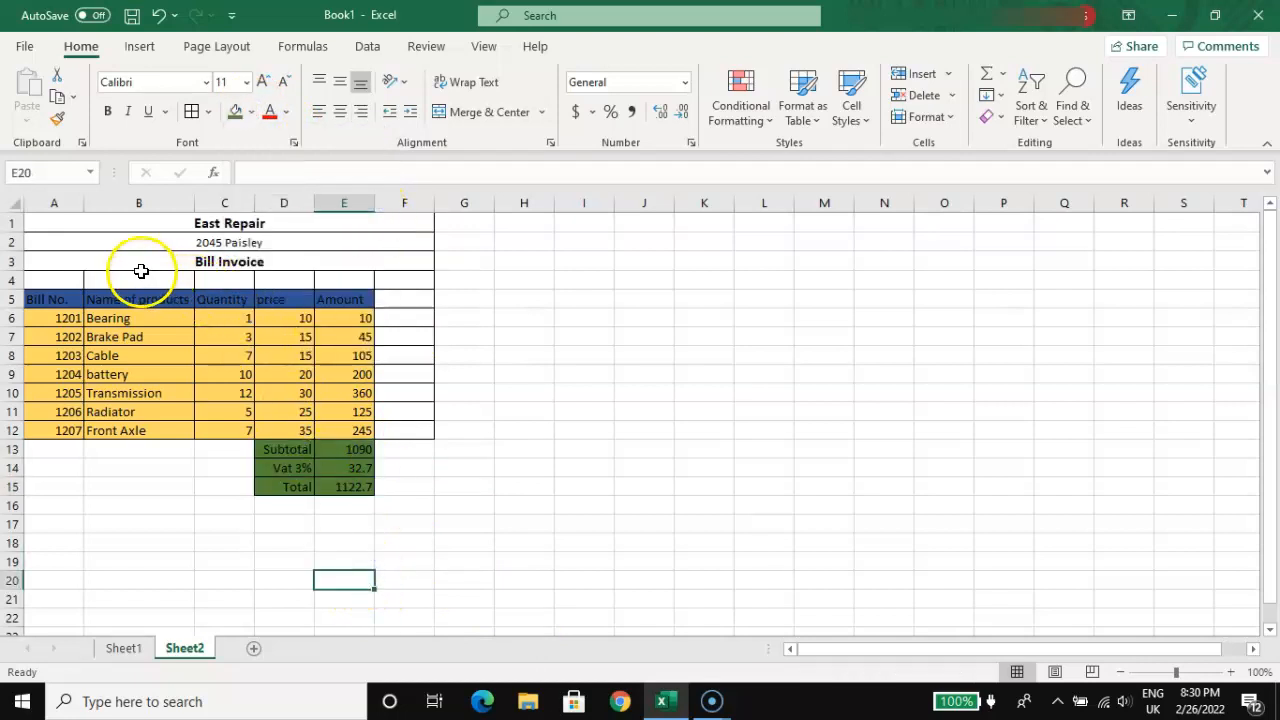